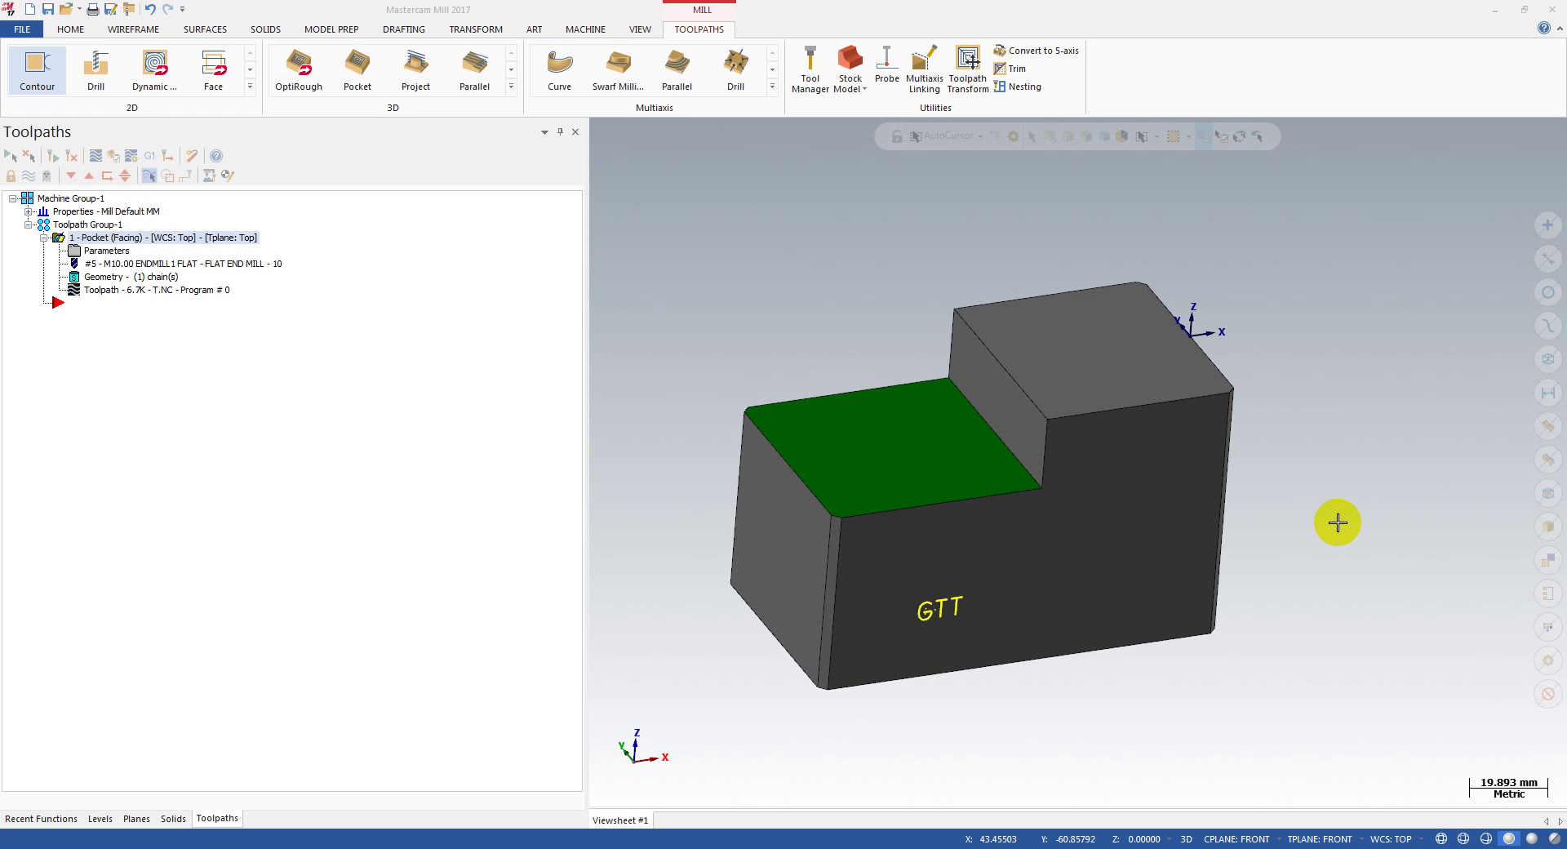
# Backplot the Pocket (Facing) toolpath and scrub the 10 mm end mill across the green lower face
pyautogui.scroll(-2, 1337, 522)
pyautogui.moveTo(1323, 521); pyautogui.dragTo(1356, 521, button='middle')
pyautogui.scroll(2, 1225, 449)
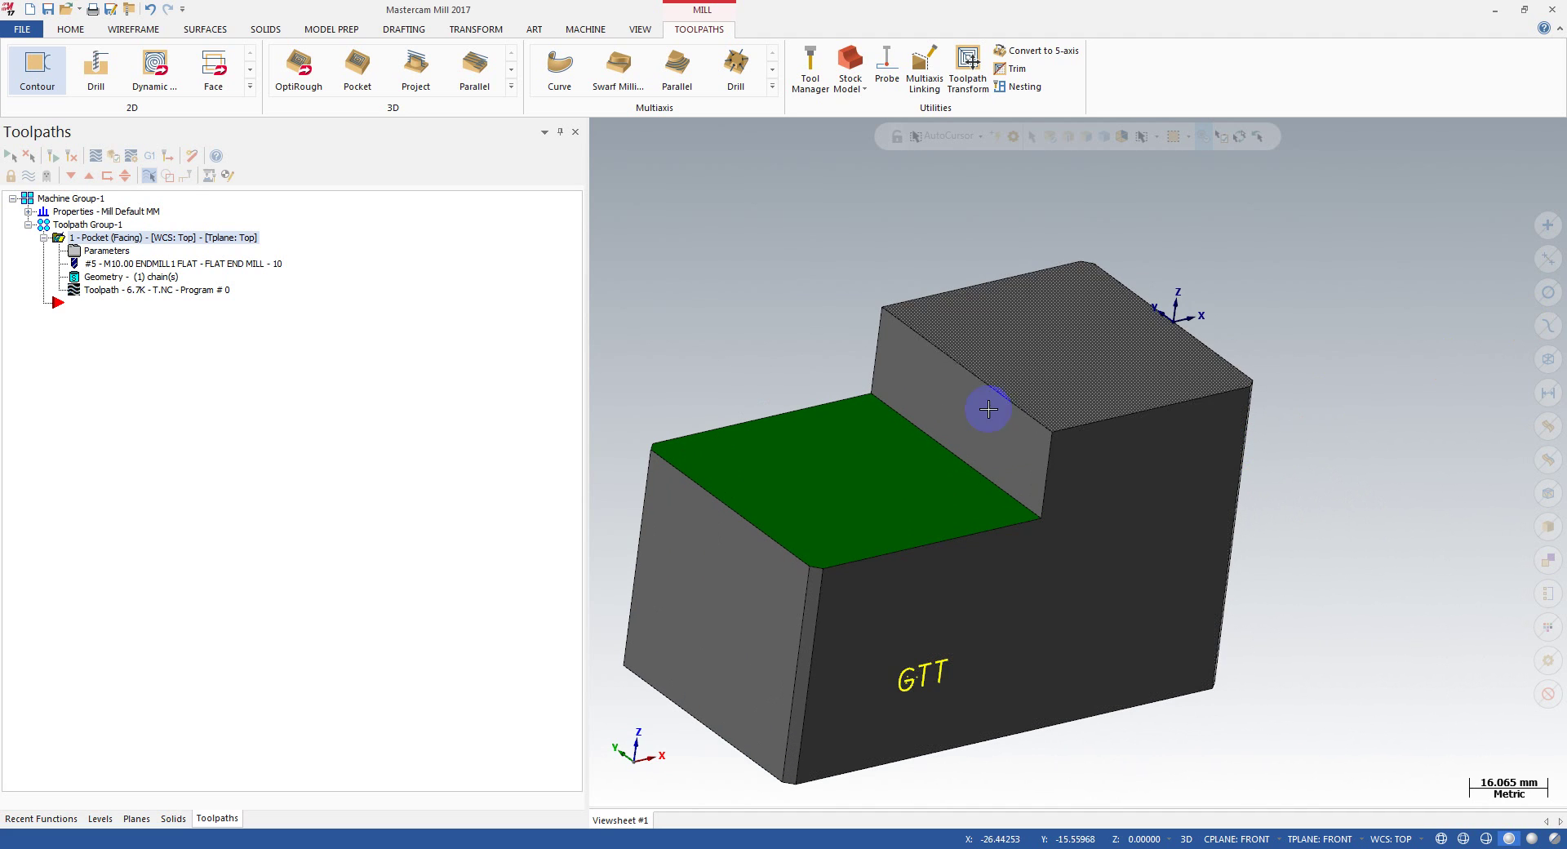
pyautogui.moveTo(993, 431); pyautogui.dragTo(884, 448, button='middle')
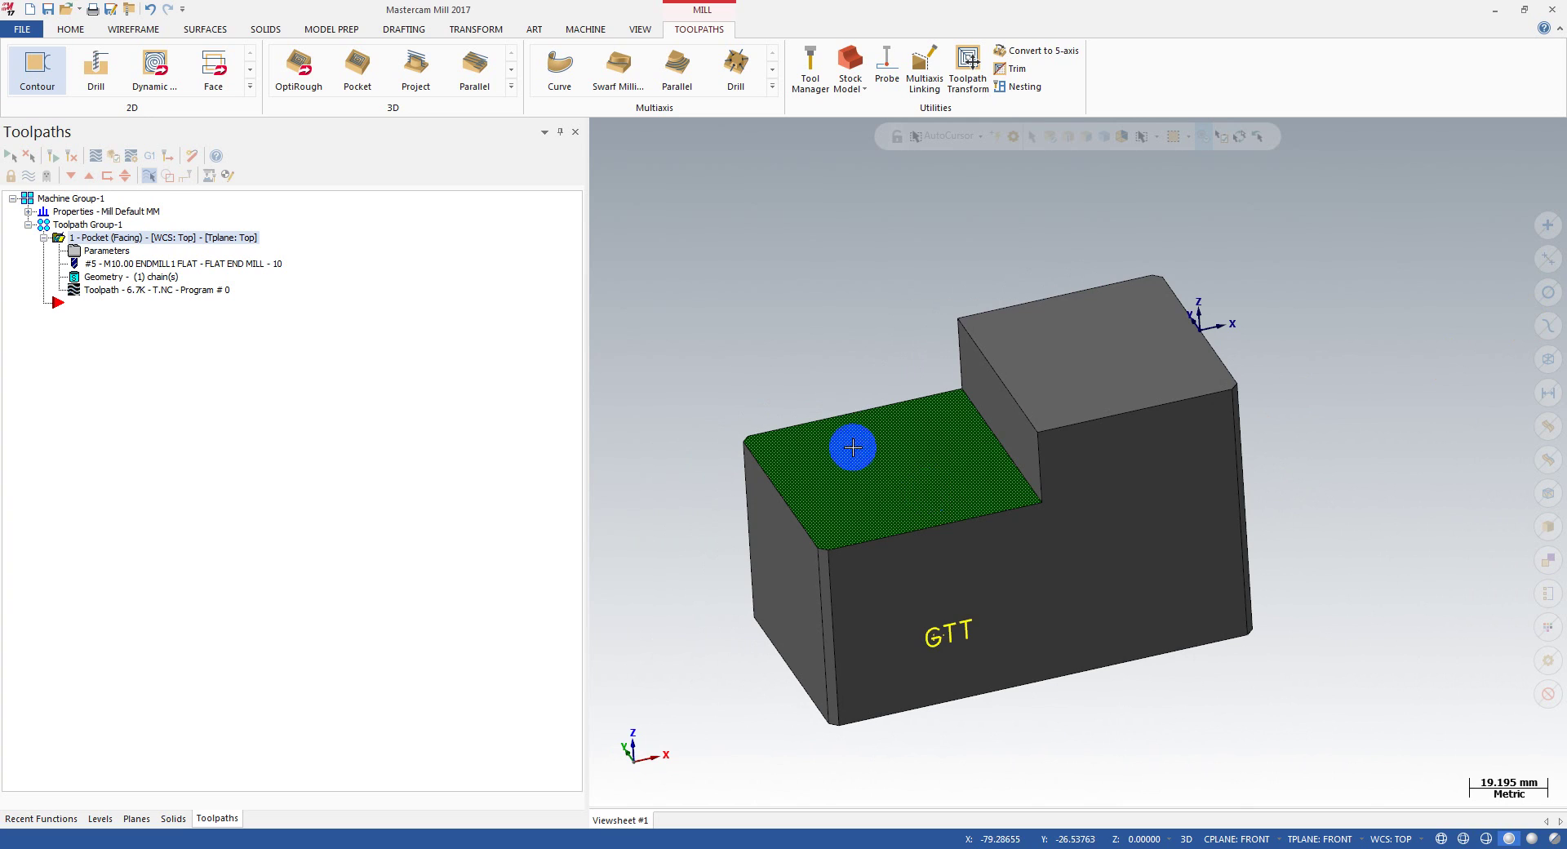
pyautogui.moveTo(946, 463)
pyautogui.mouseDown(button='middle')
pyautogui.moveTo(963, 467)
pyautogui.moveTo(955, 479)
pyautogui.mouseUp(button='middle')
pyautogui.click(918, 401)
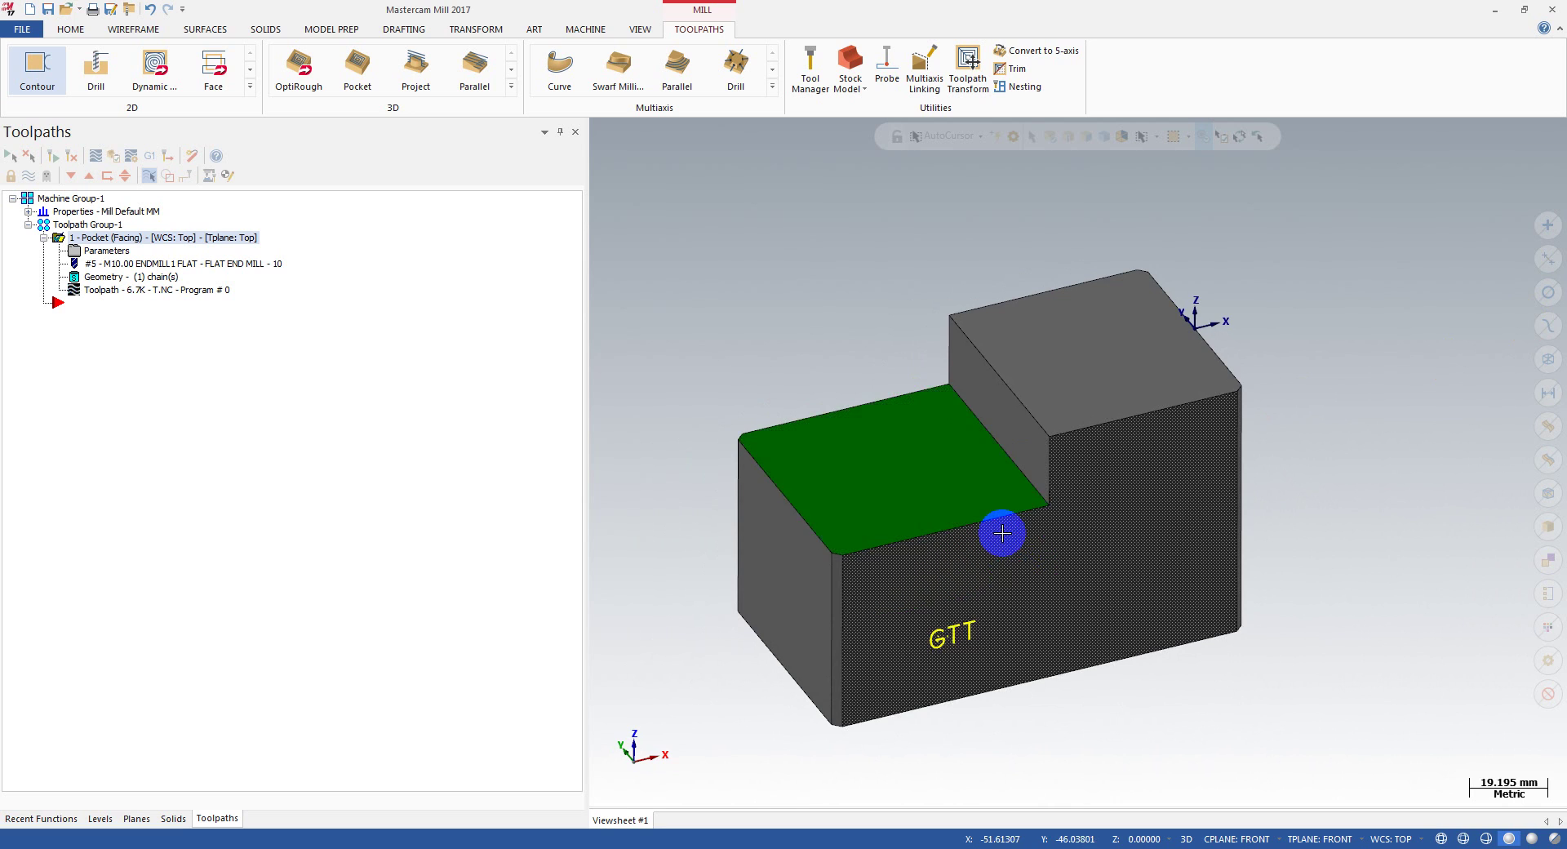
pyautogui.scroll(1, 889, 318)
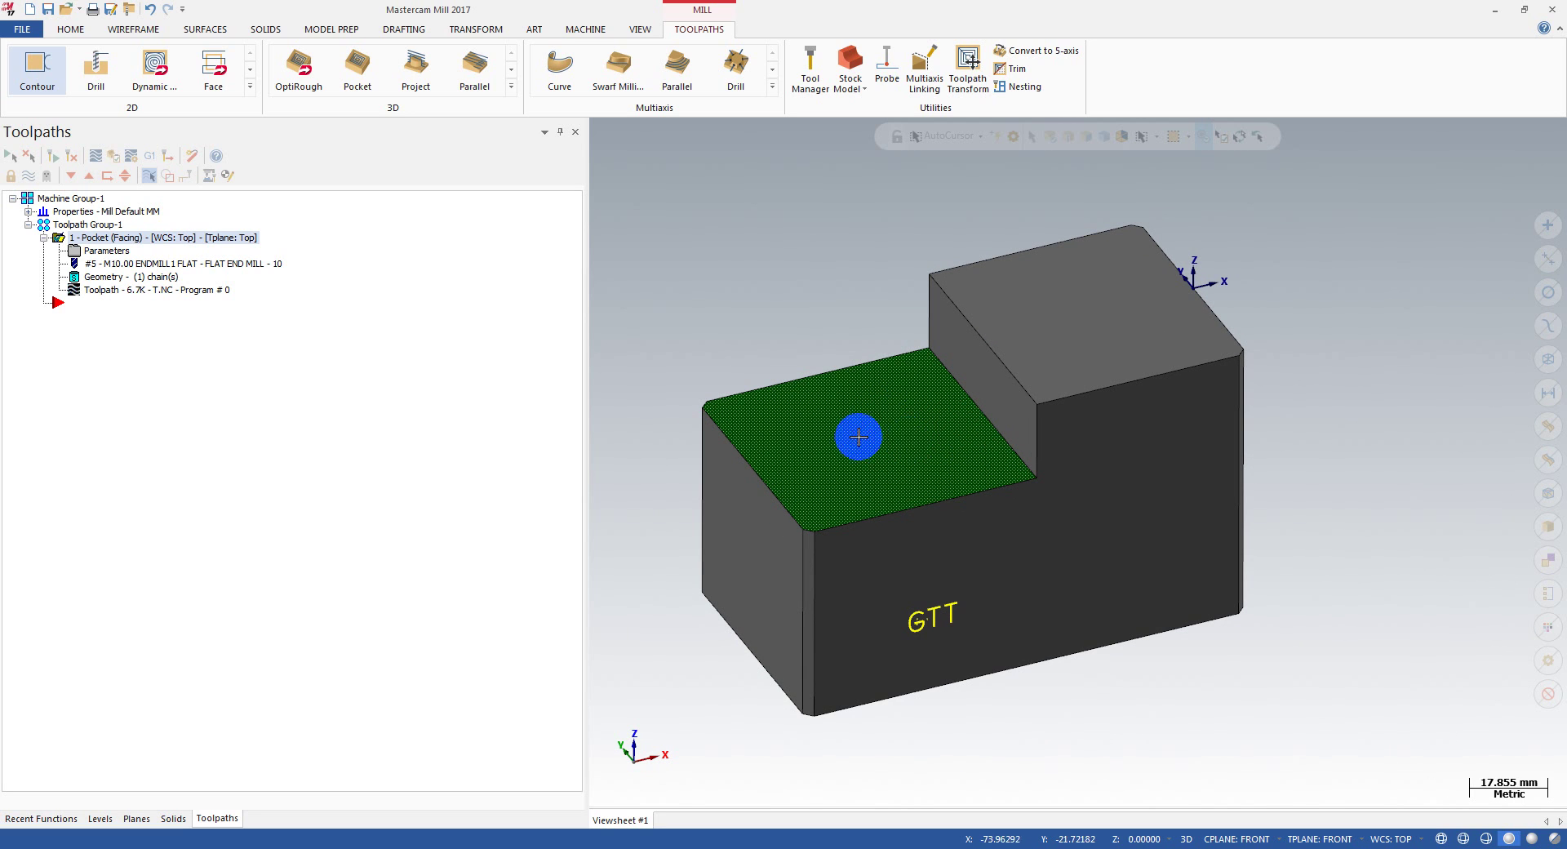
pyautogui.click(413, 336)
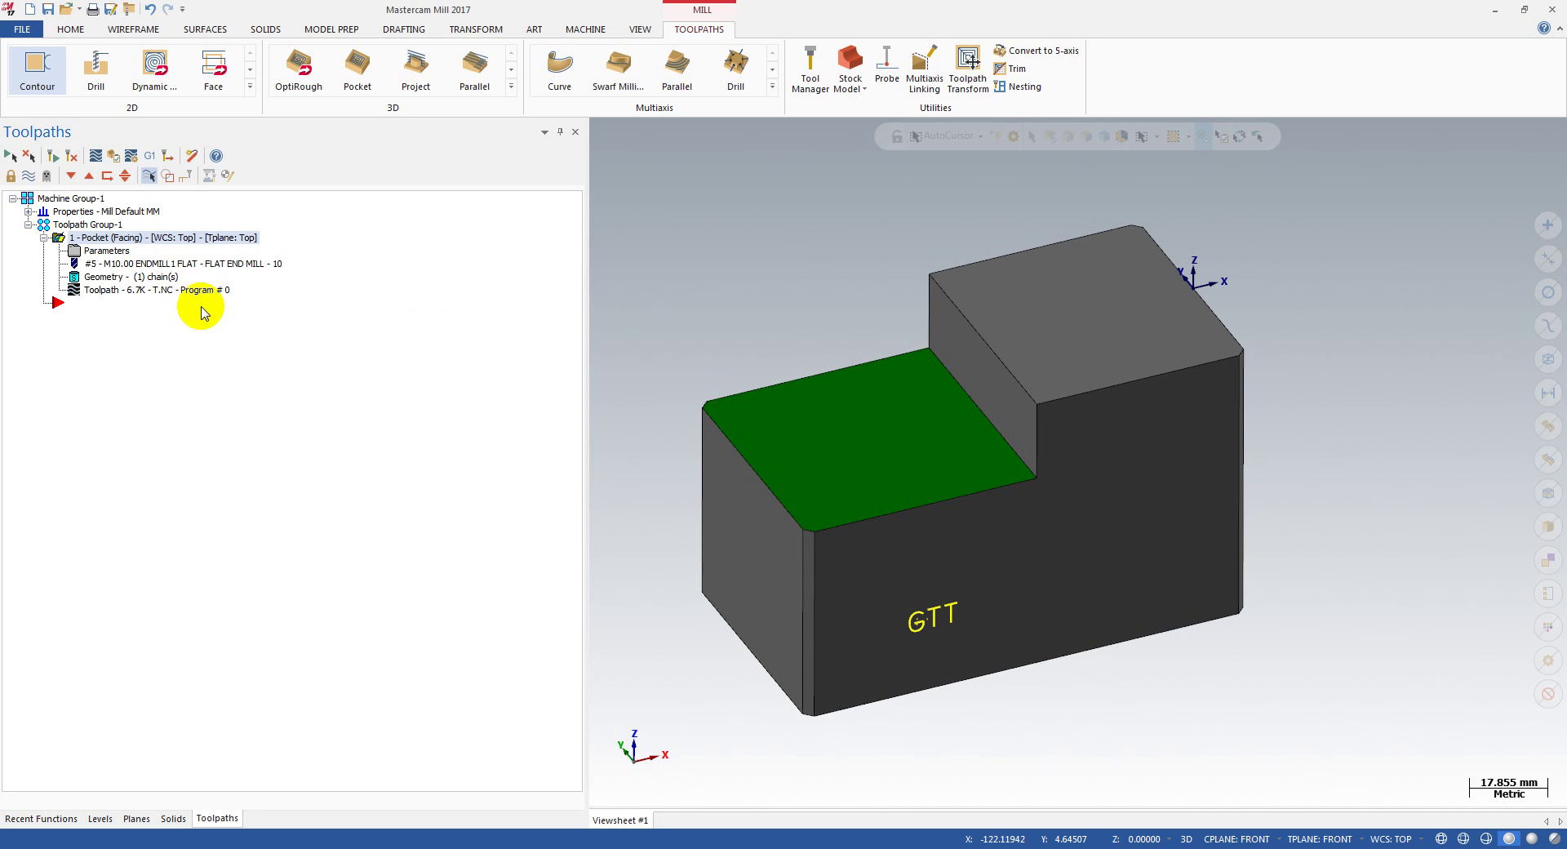
pyautogui.click(131, 291)
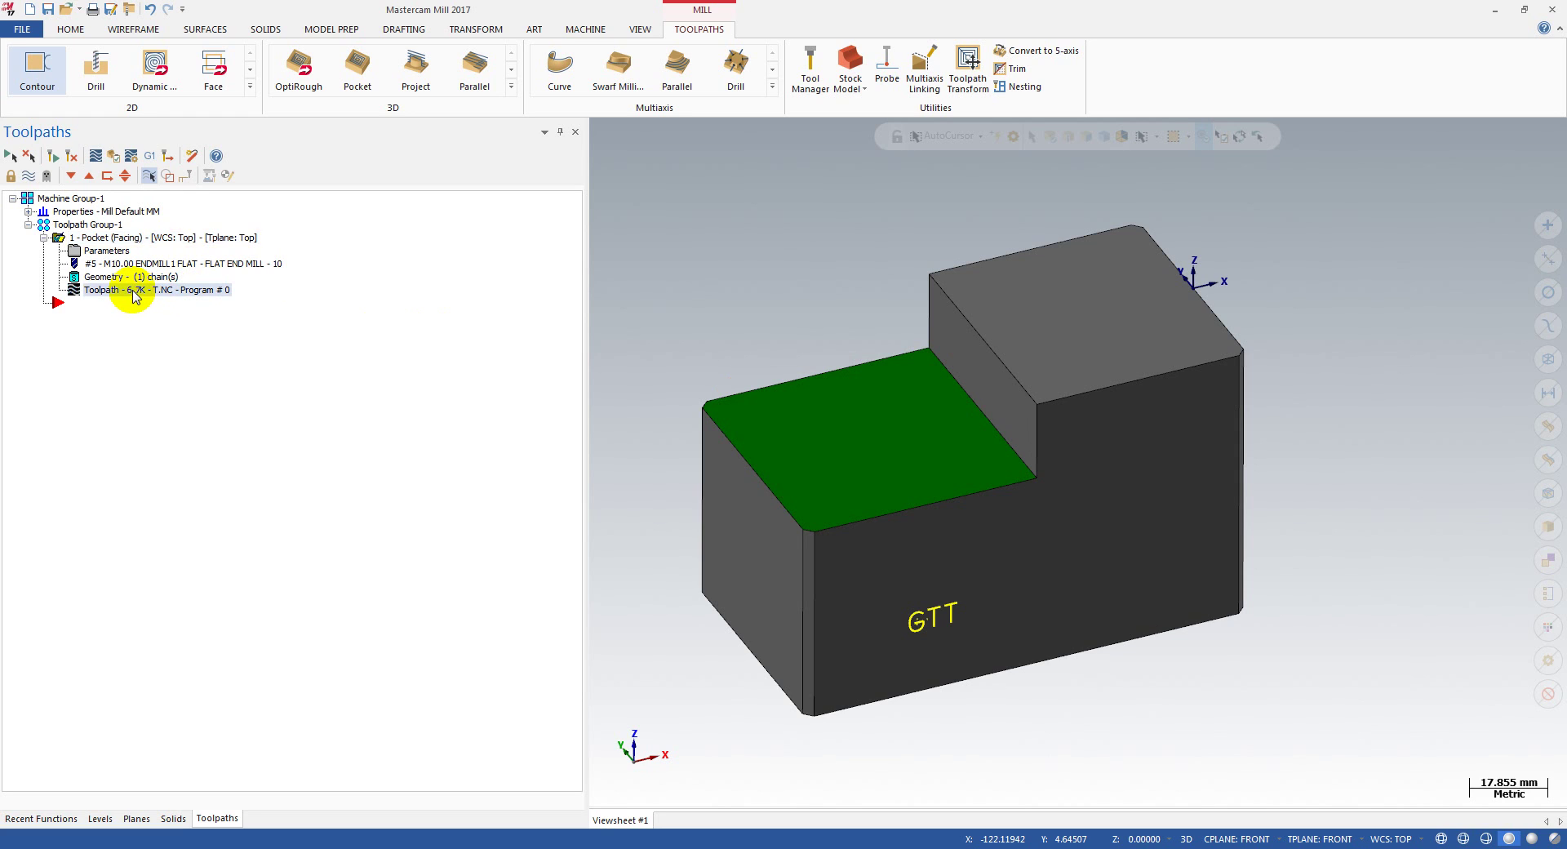
pyautogui.moveTo(843, 133); pyautogui.dragTo(427, 280)
# Chain a new Contour toolpath to the single edge where the green face meets the step wall
pyautogui.click(374, 279)
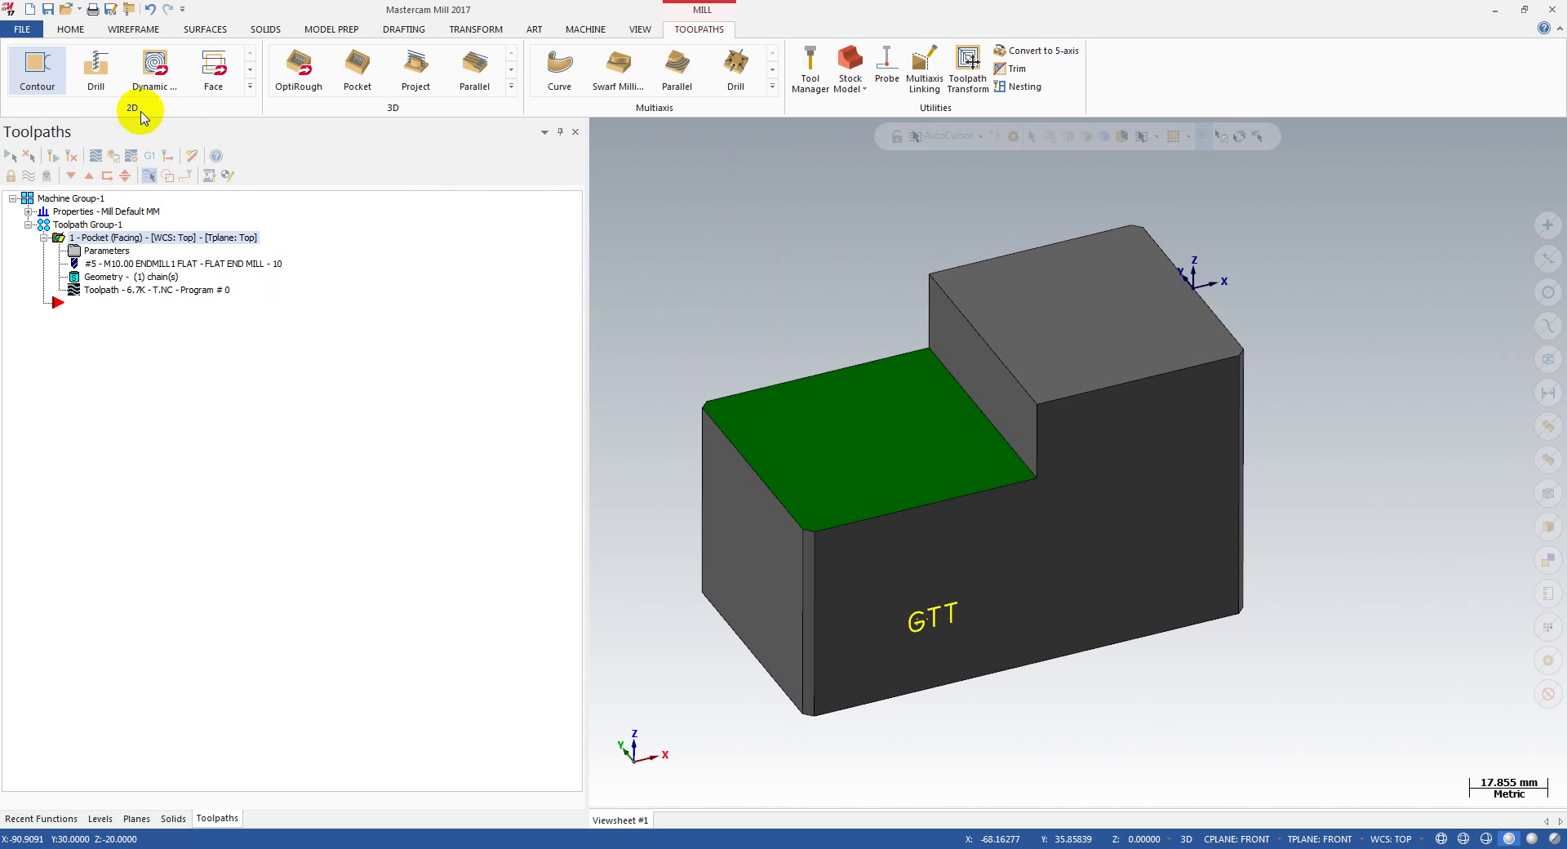
pyautogui.click(37, 70)
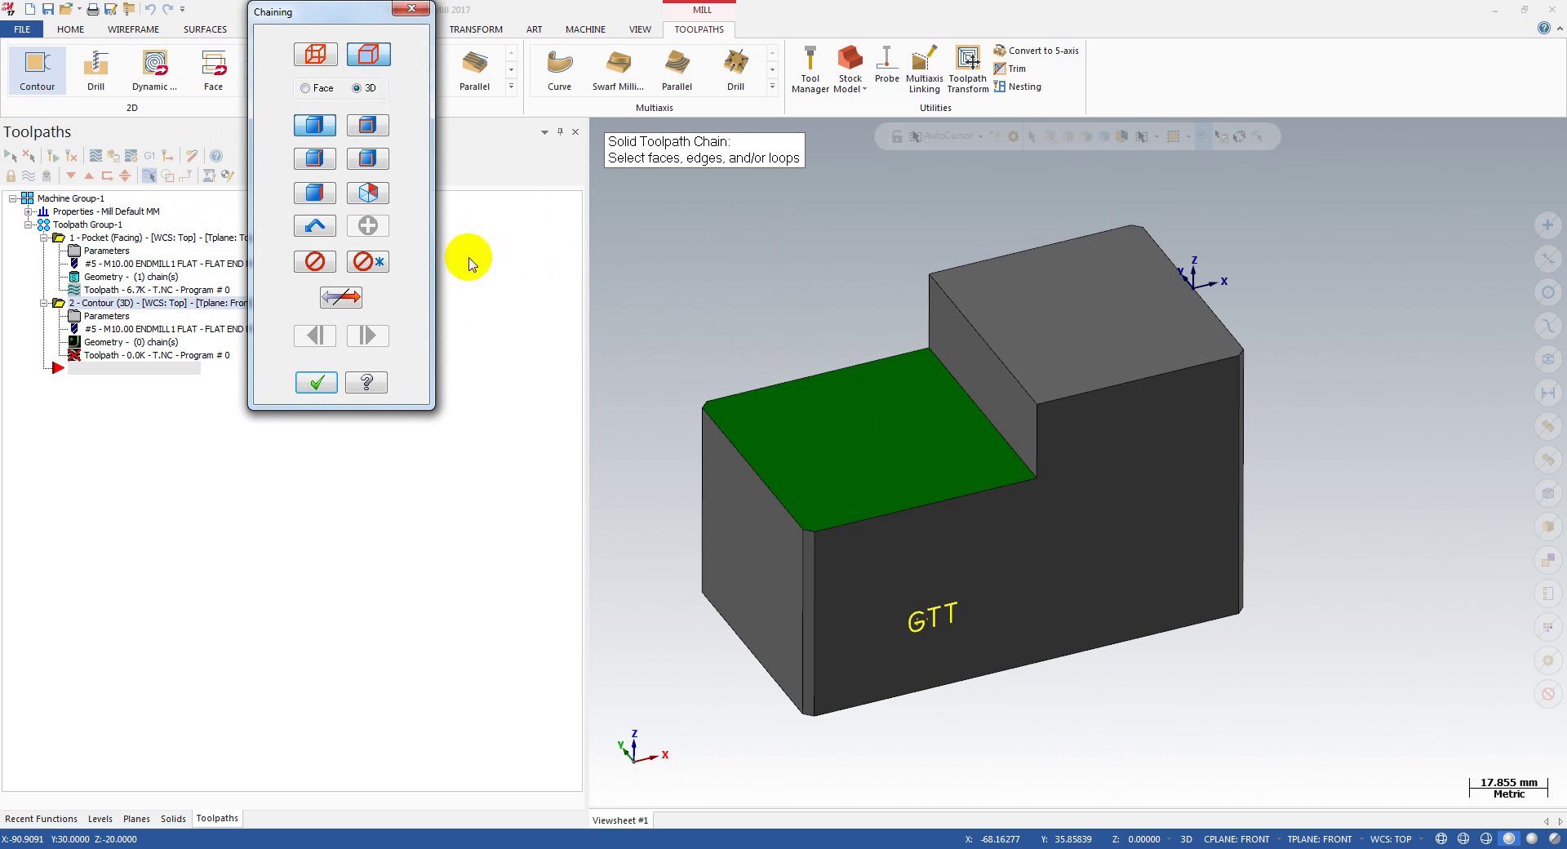
pyautogui.click(320, 132)
pyautogui.click(1020, 462)
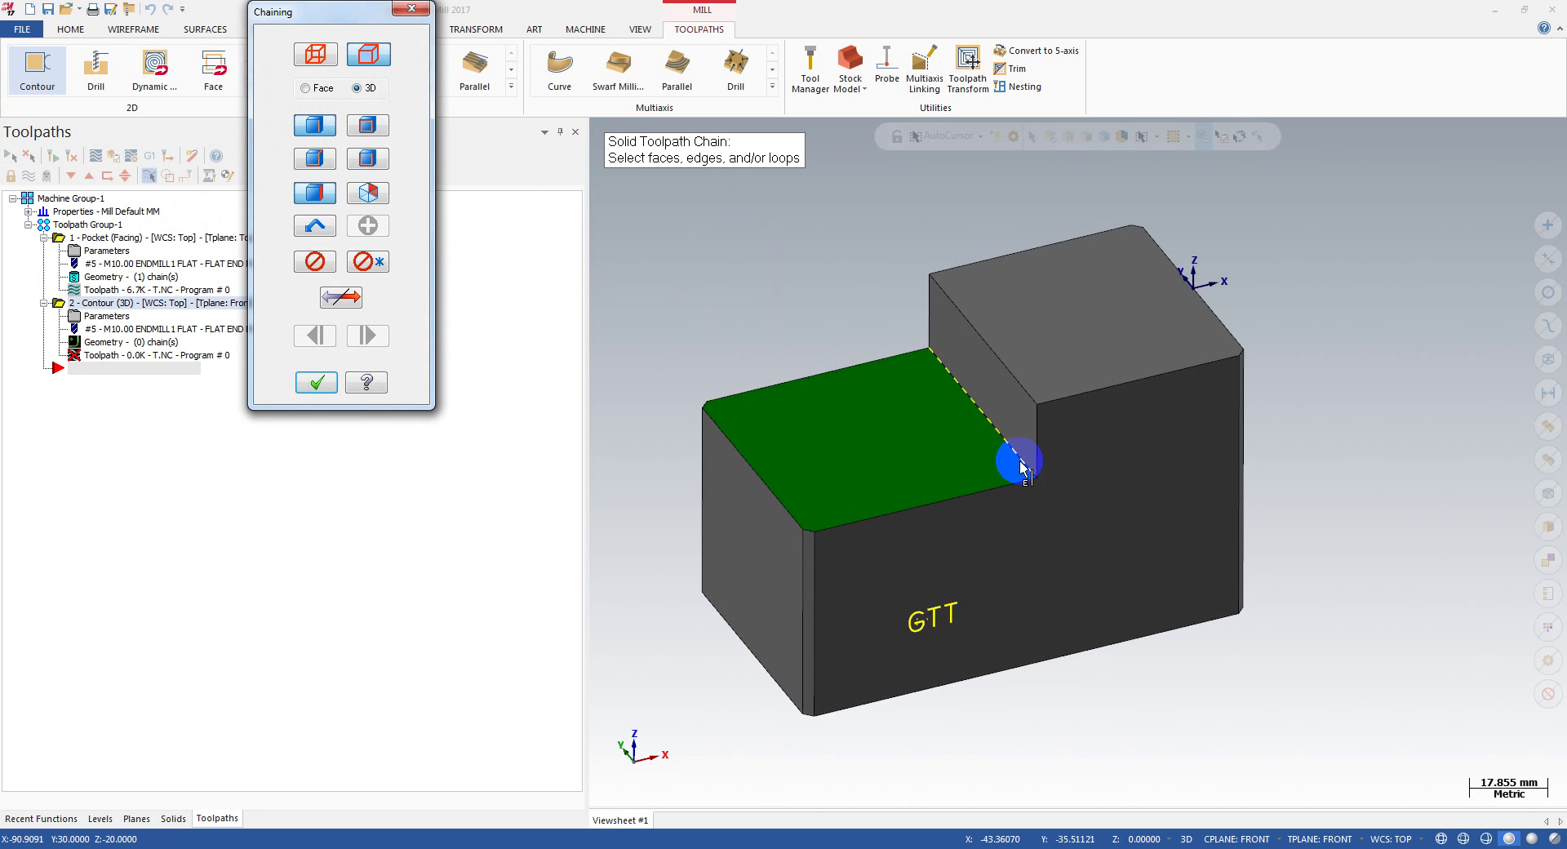
pyautogui.click(315, 382)
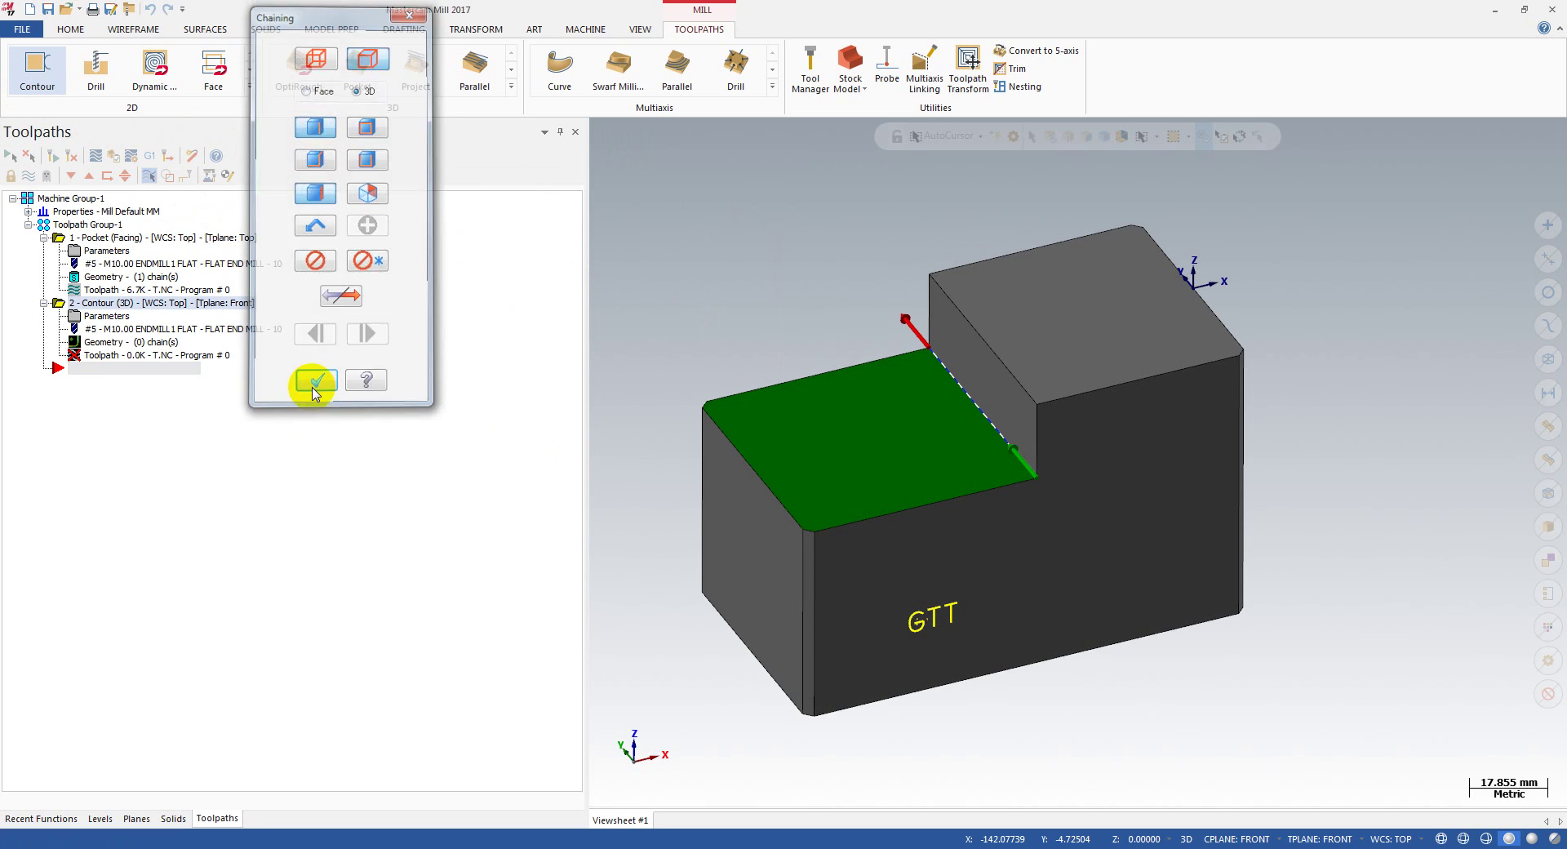
pyautogui.click(380, 227)
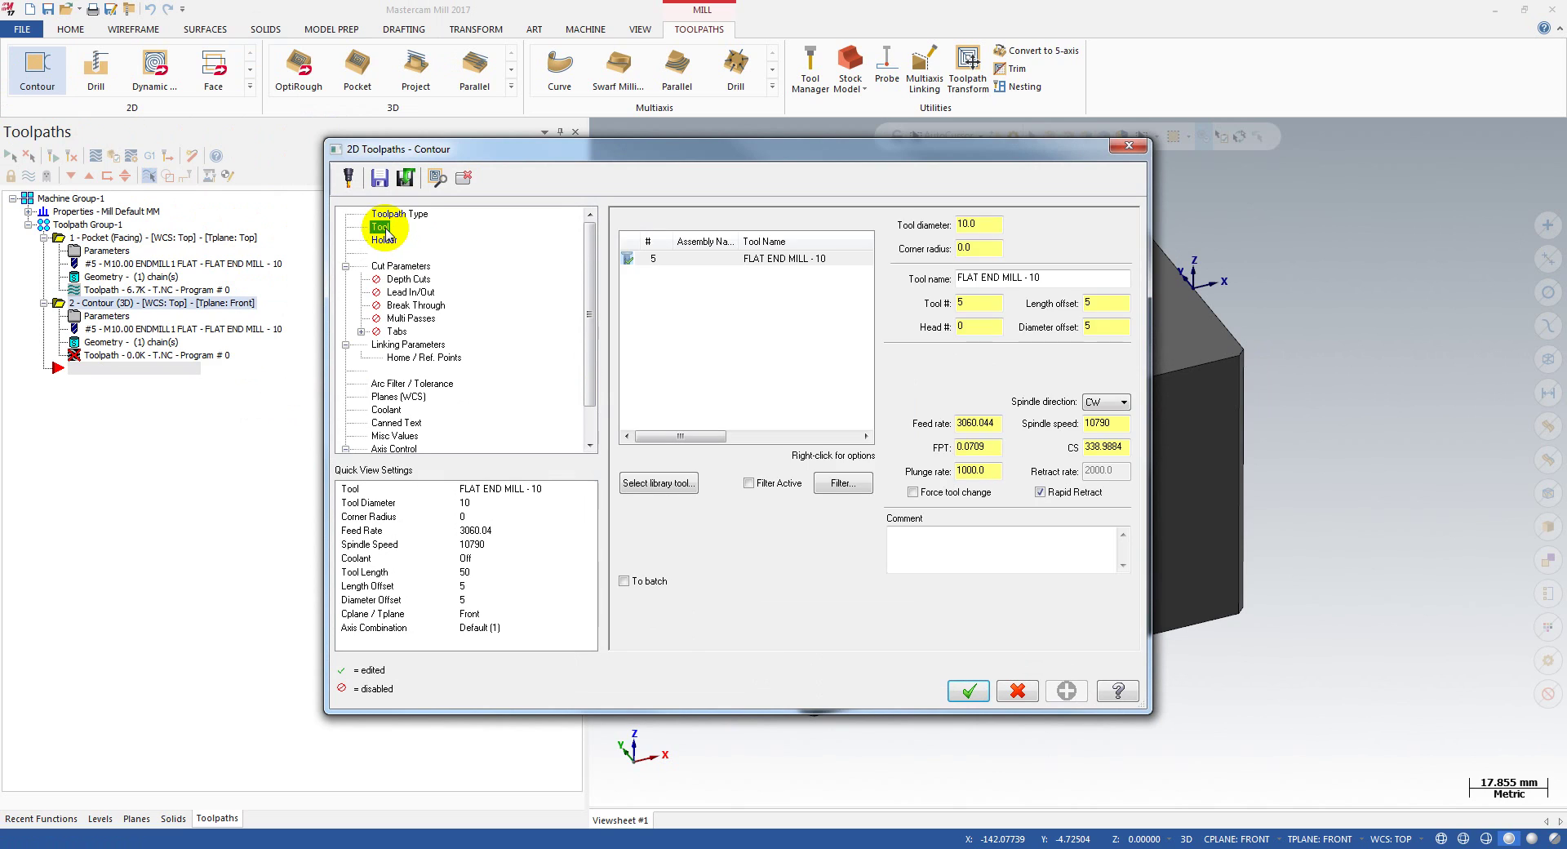
# Enable contour Multi Passes: 4 rough passes at spacing 7, 1 finish pass at spacing 7
pyautogui.click(408, 279)
pyautogui.click(411, 292)
pyautogui.click(416, 305)
pyautogui.click(411, 319)
pyautogui.click(645, 236)
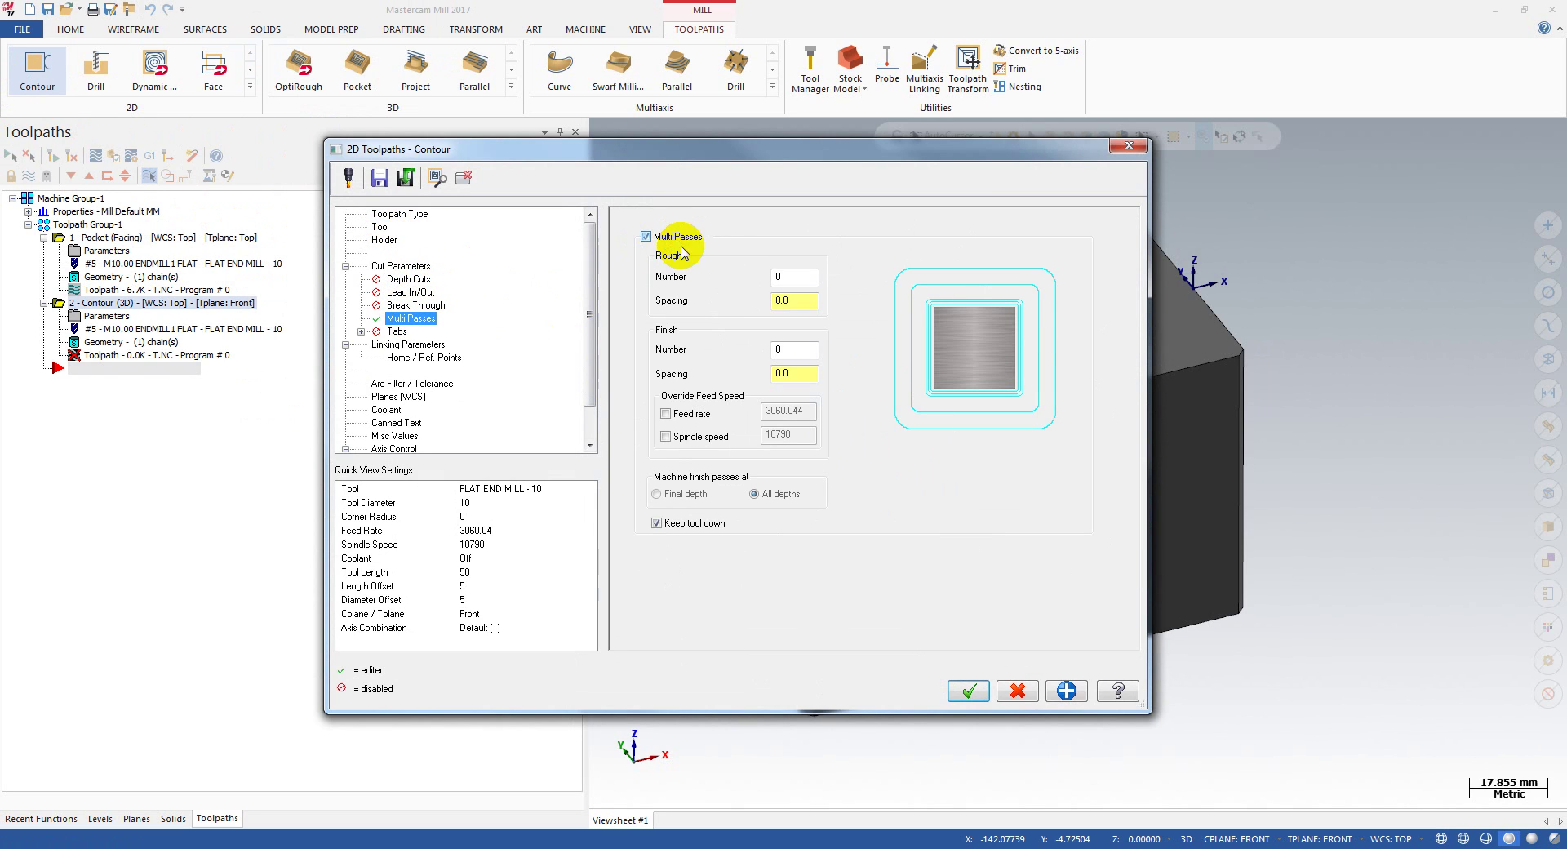
pyautogui.click(801, 275)
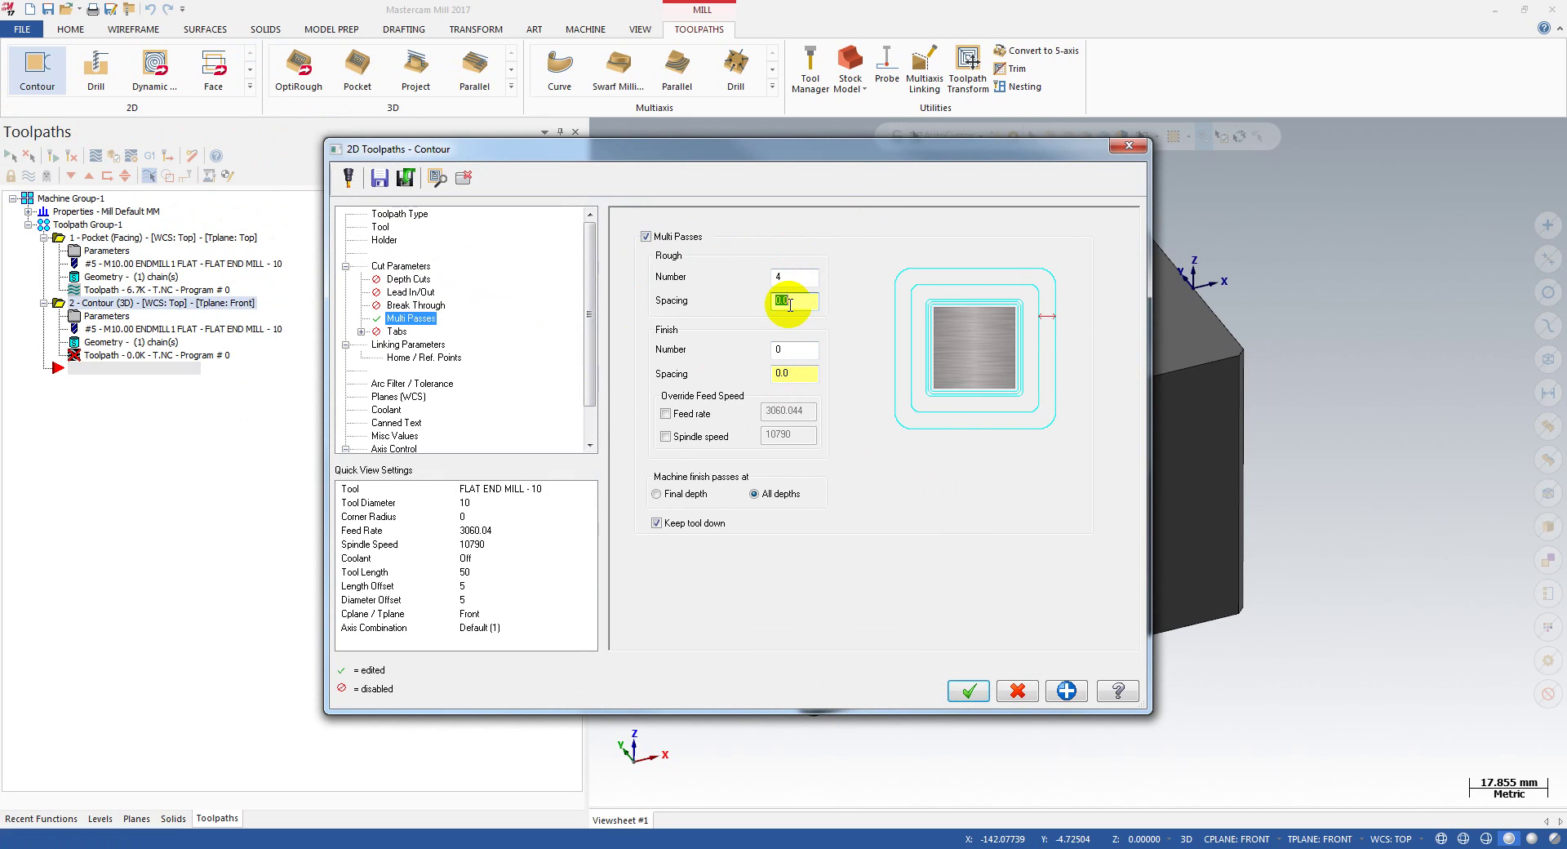
pyautogui.click(808, 350)
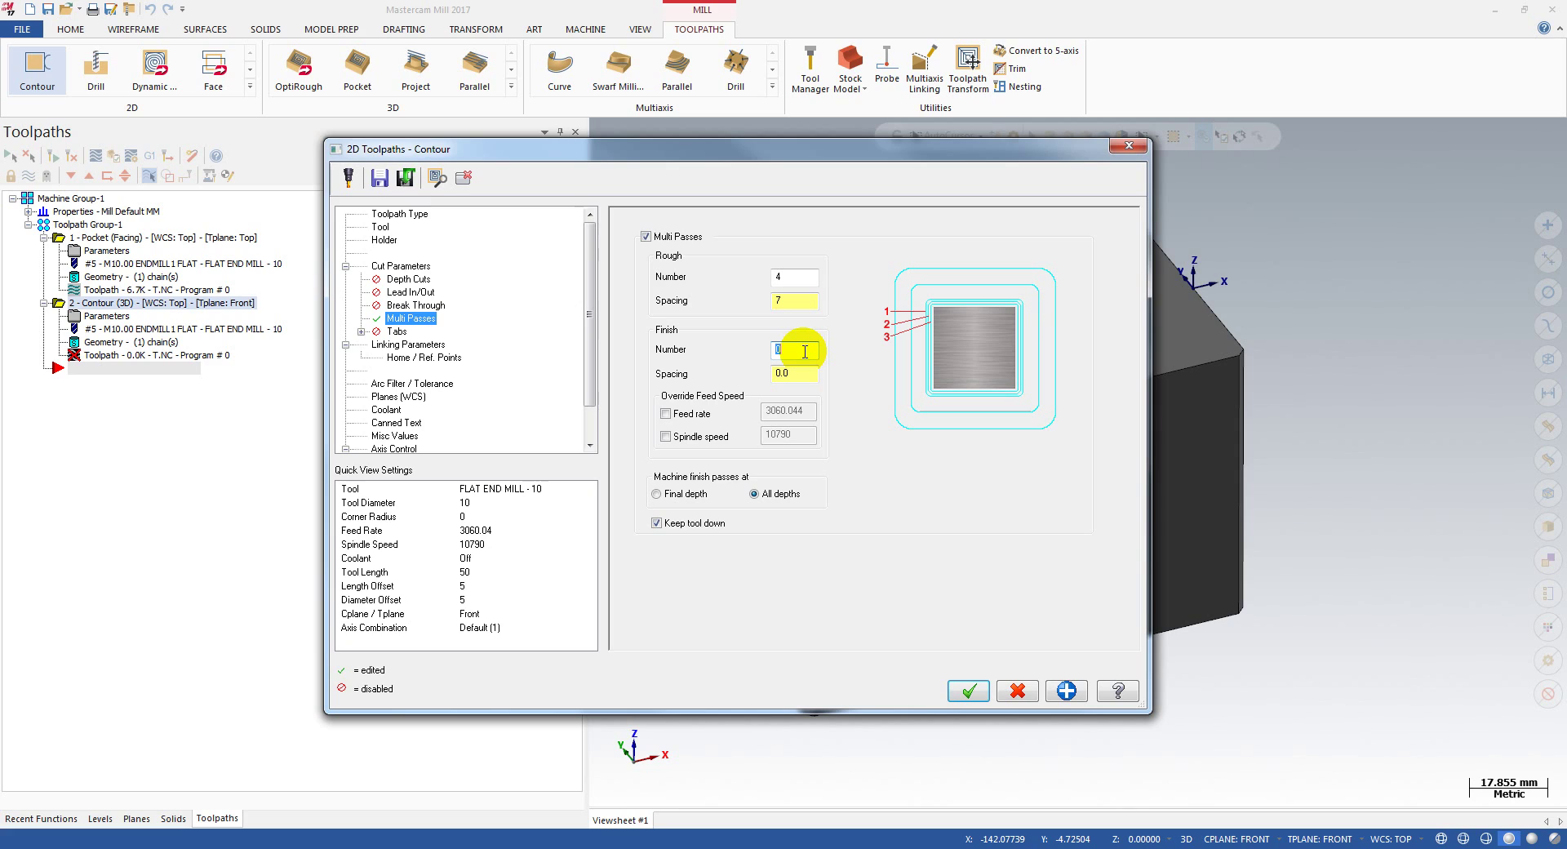
pyautogui.write('1')
pyautogui.click(807, 375)
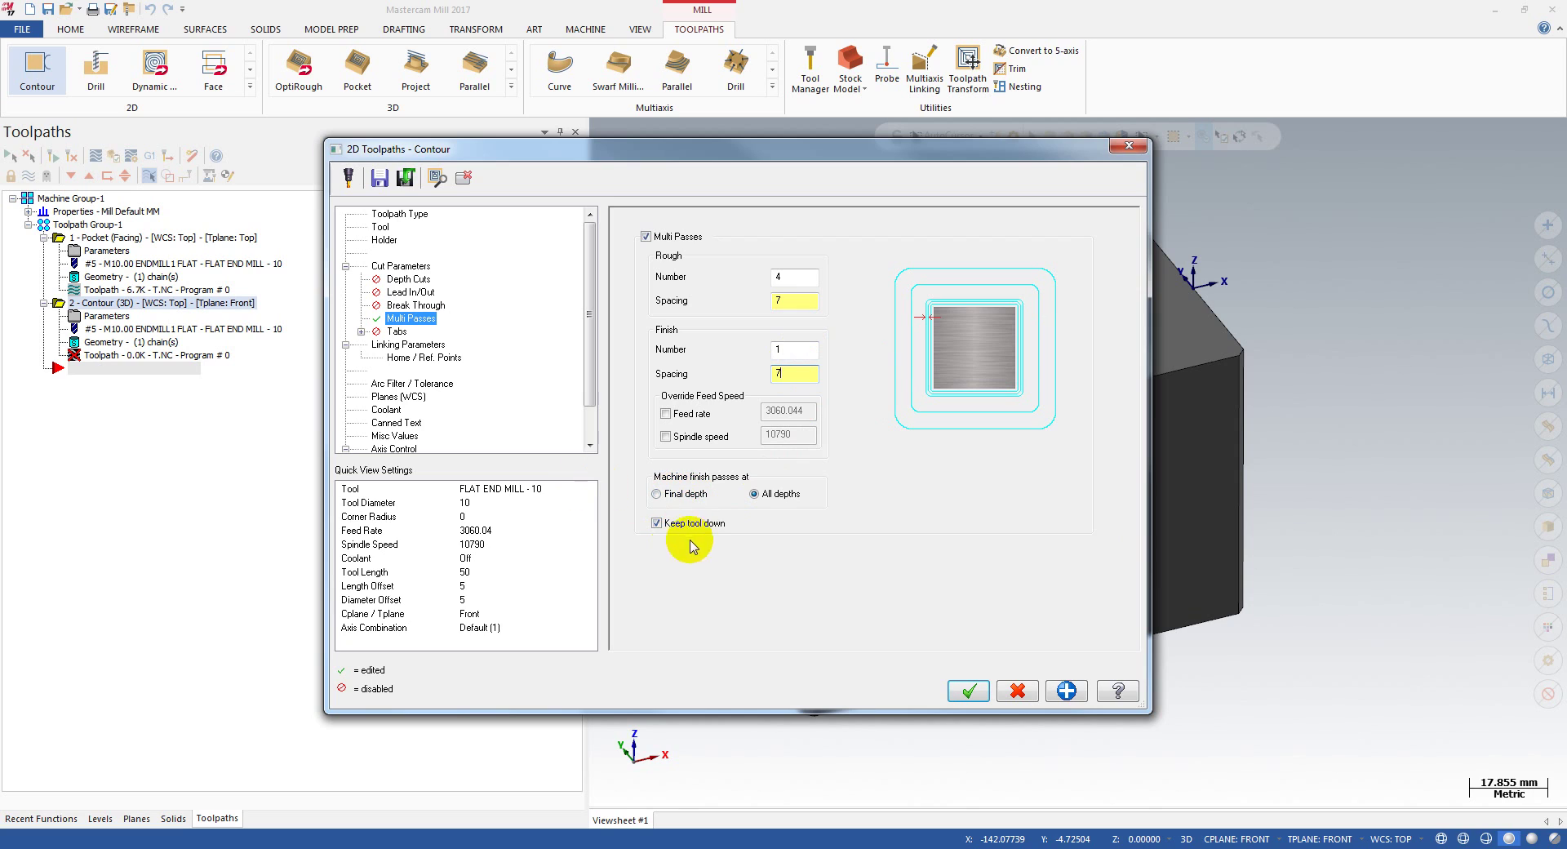
# Turn on lead in/out with a 6% tangent entry line copied to the exit
pyautogui.click(411, 291)
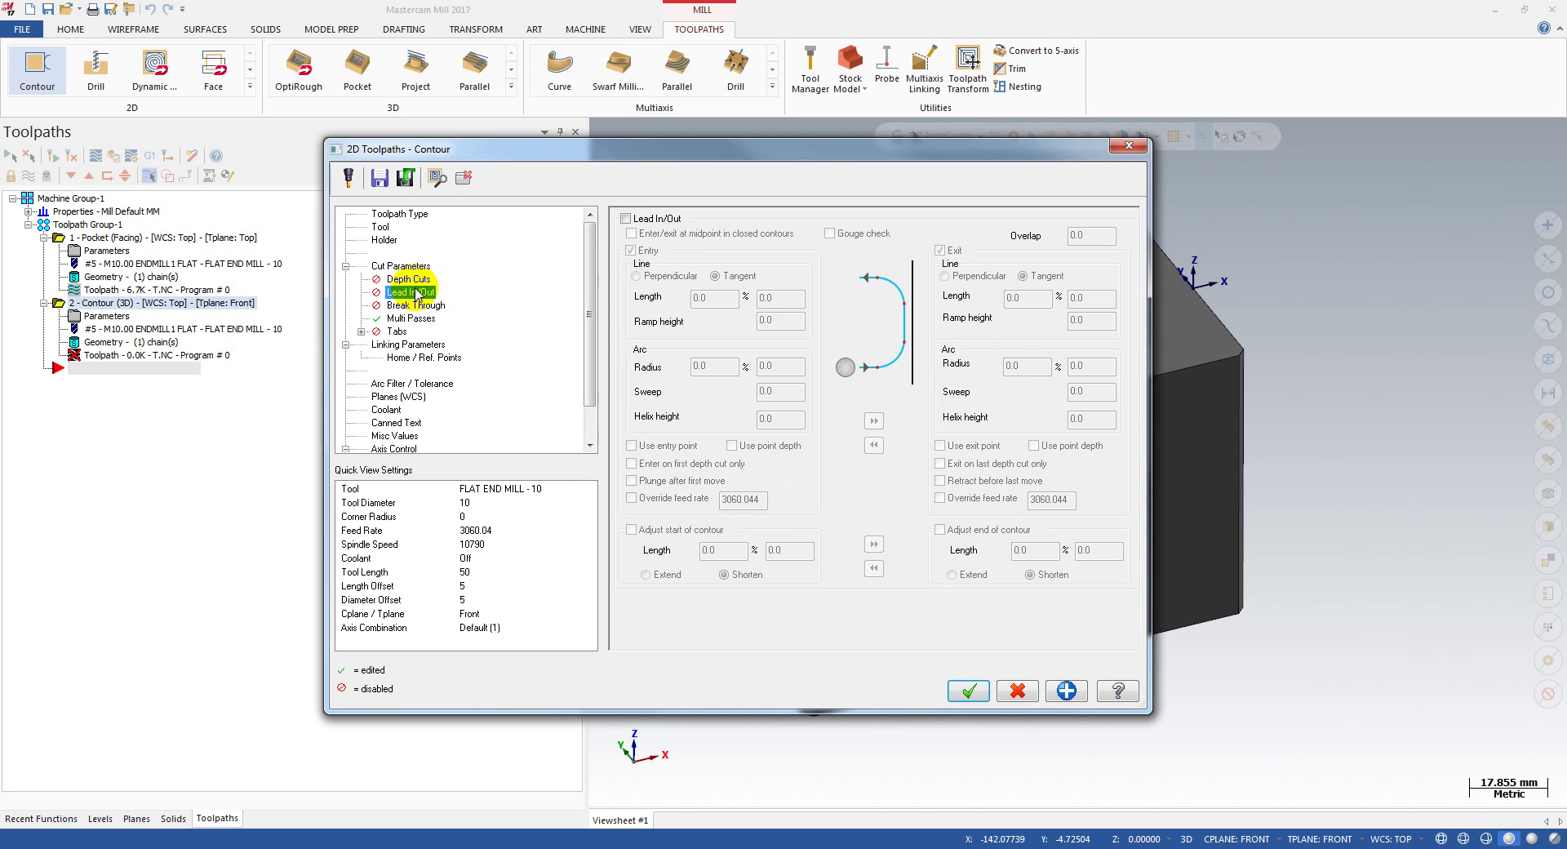
pyautogui.click(657, 218)
pyautogui.click(782, 302)
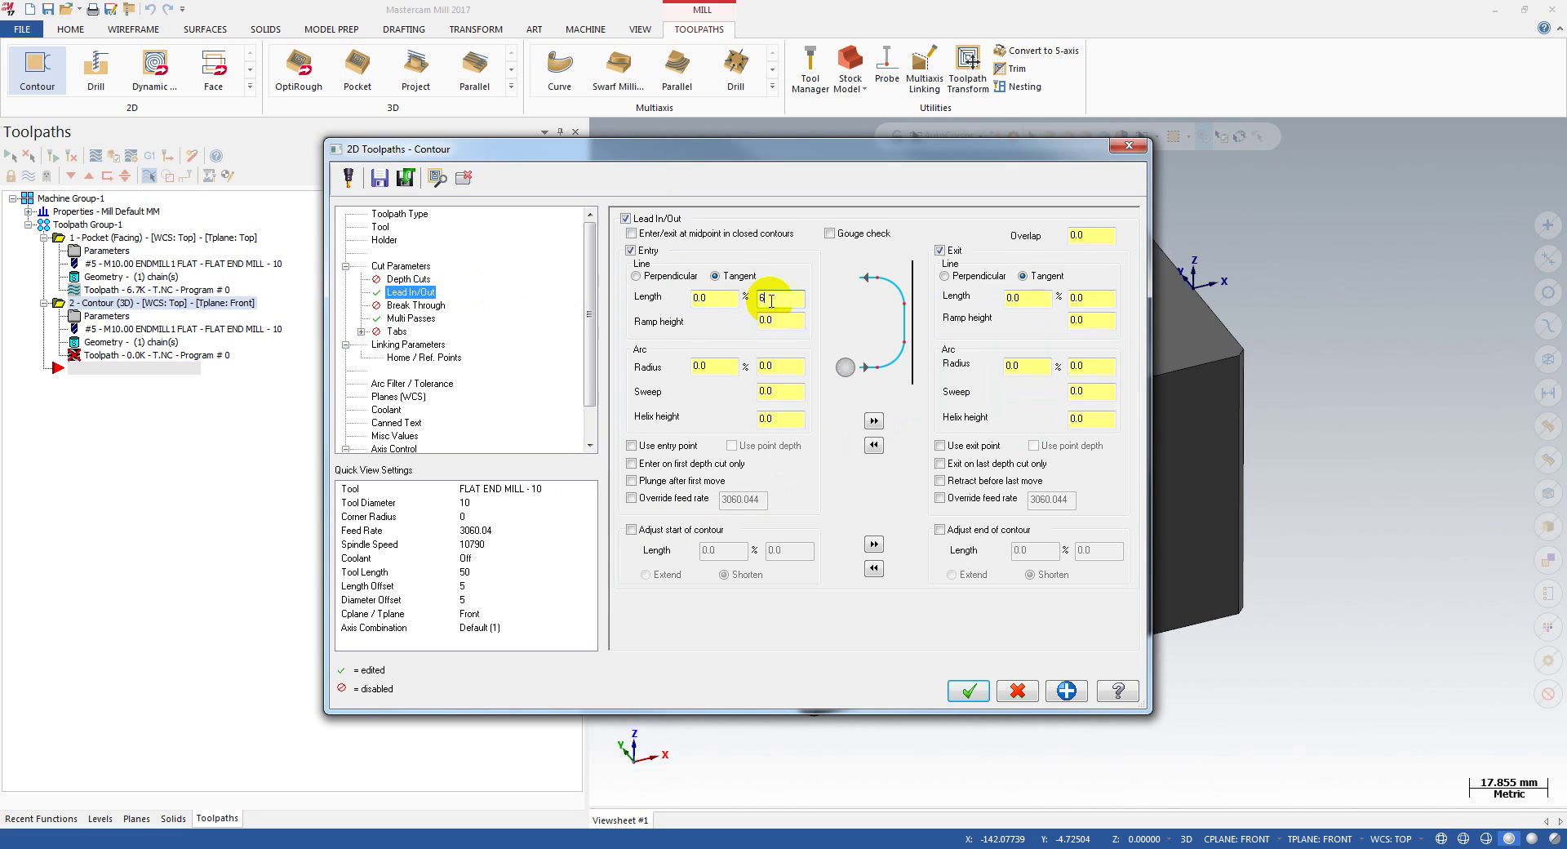
pyautogui.write('6')
pyautogui.click(873, 420)
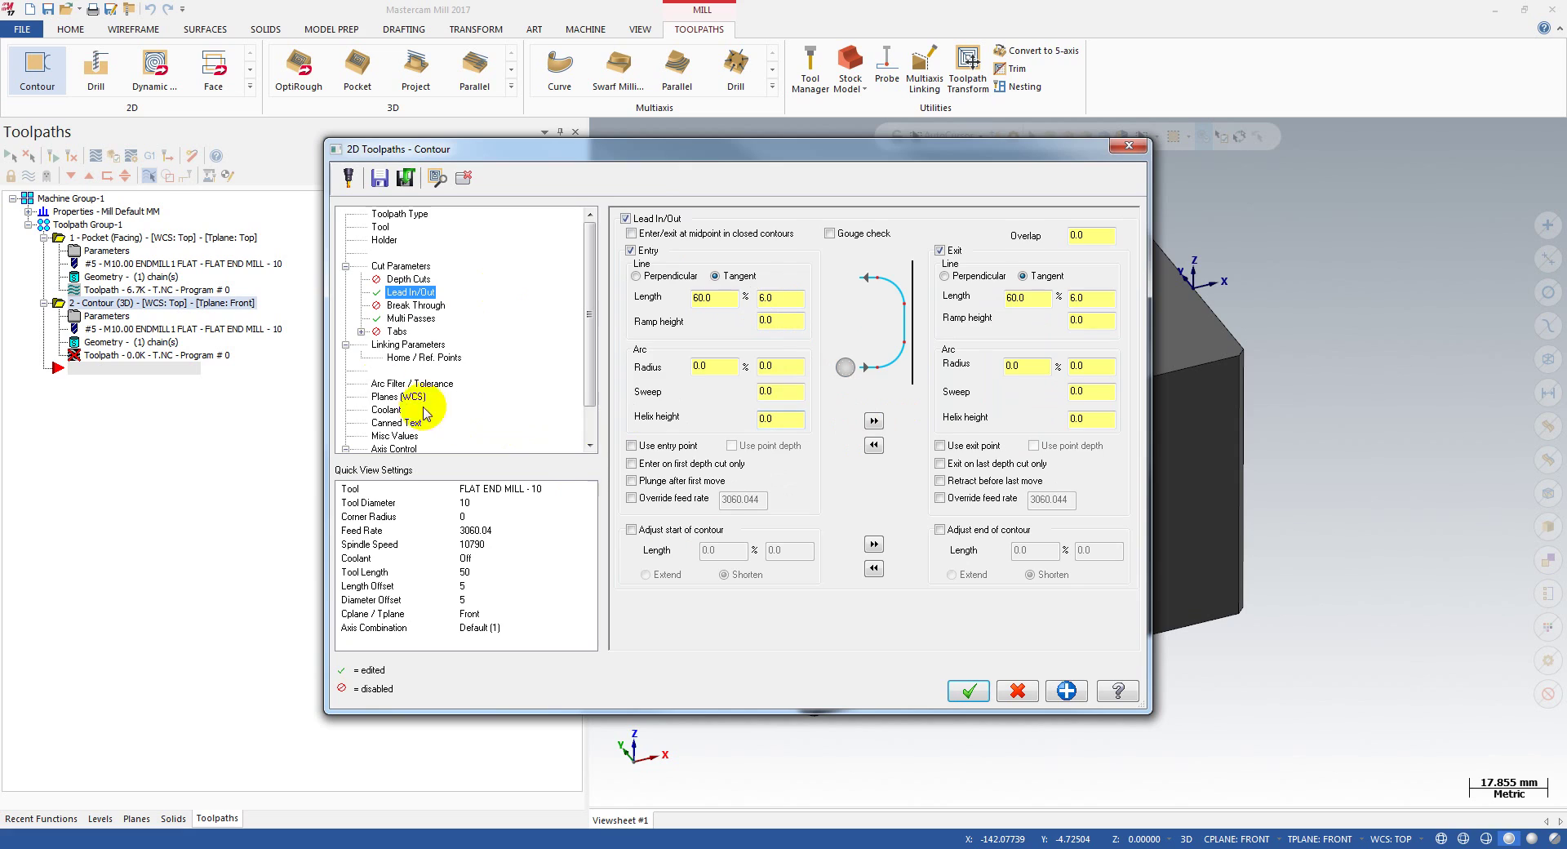
pyautogui.click(397, 345)
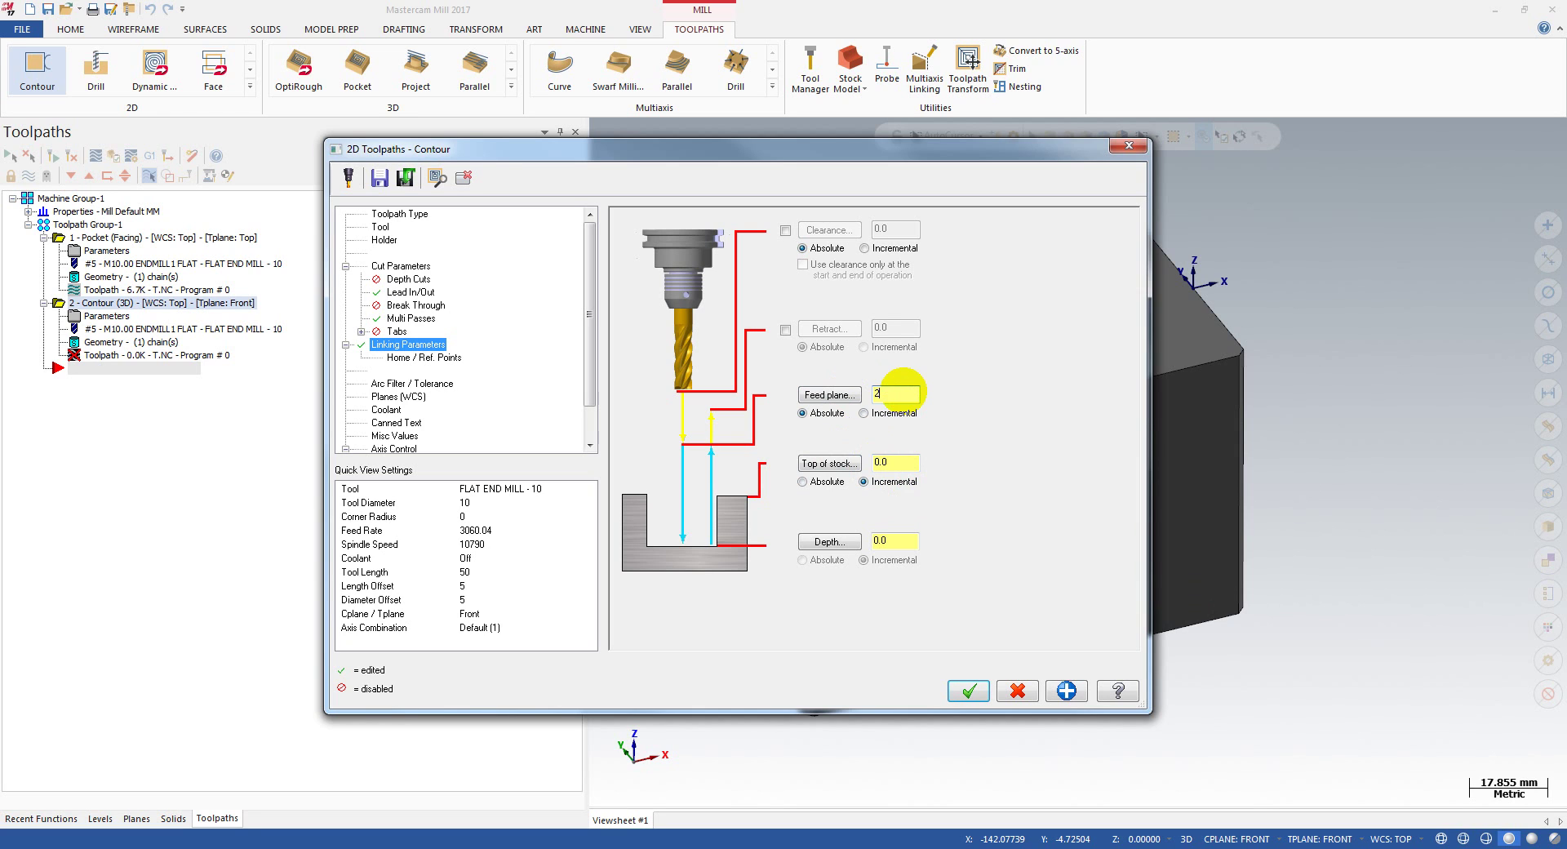
# Confirm the feed plane of 20 and keep the contour despite the failed generation
pyautogui.press('Tab')
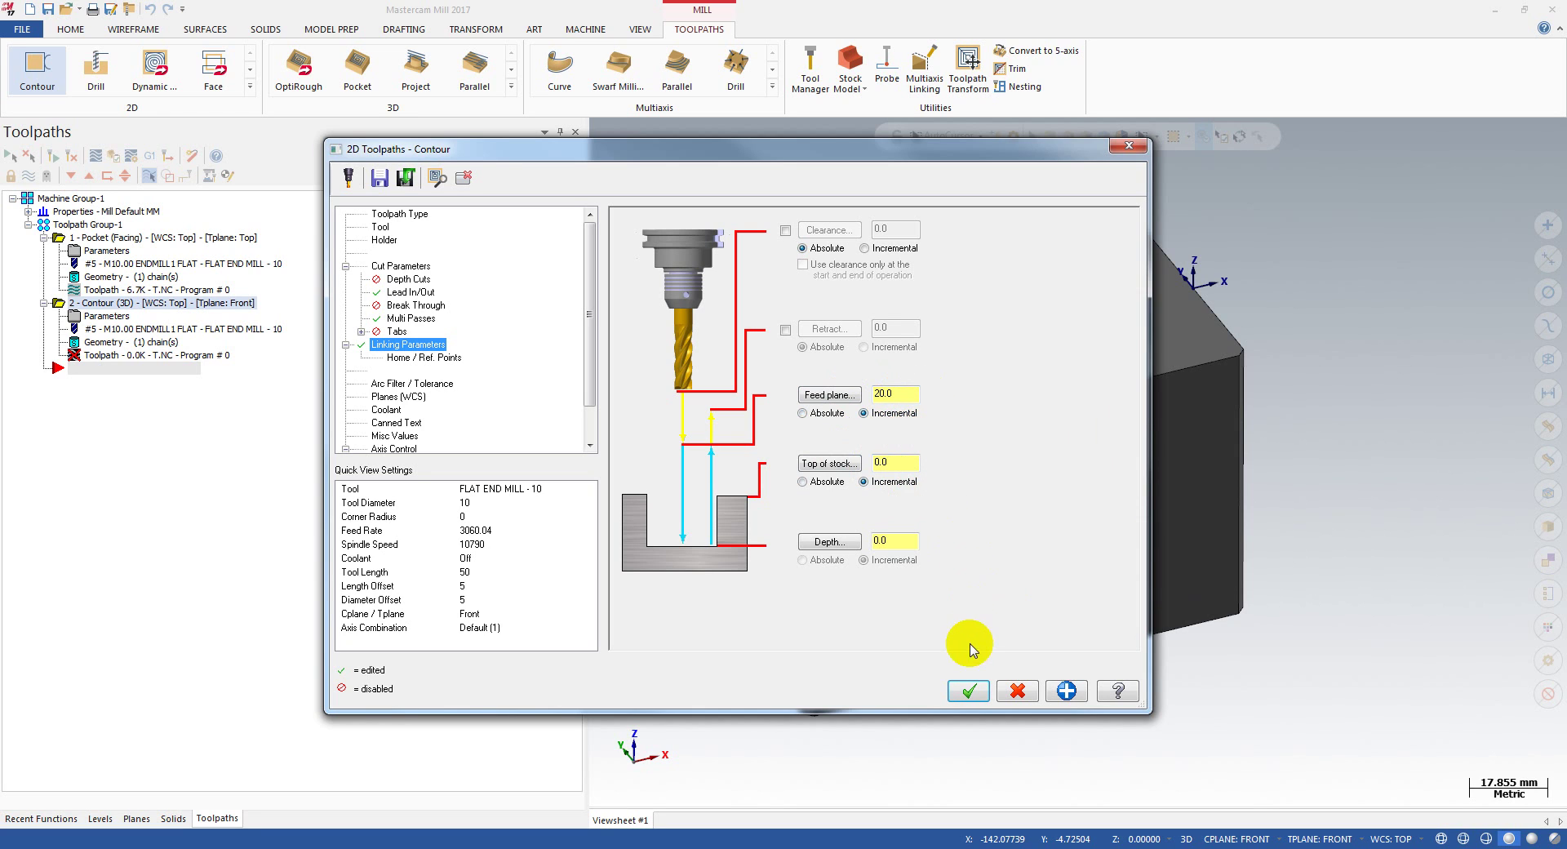
pyautogui.click(967, 690)
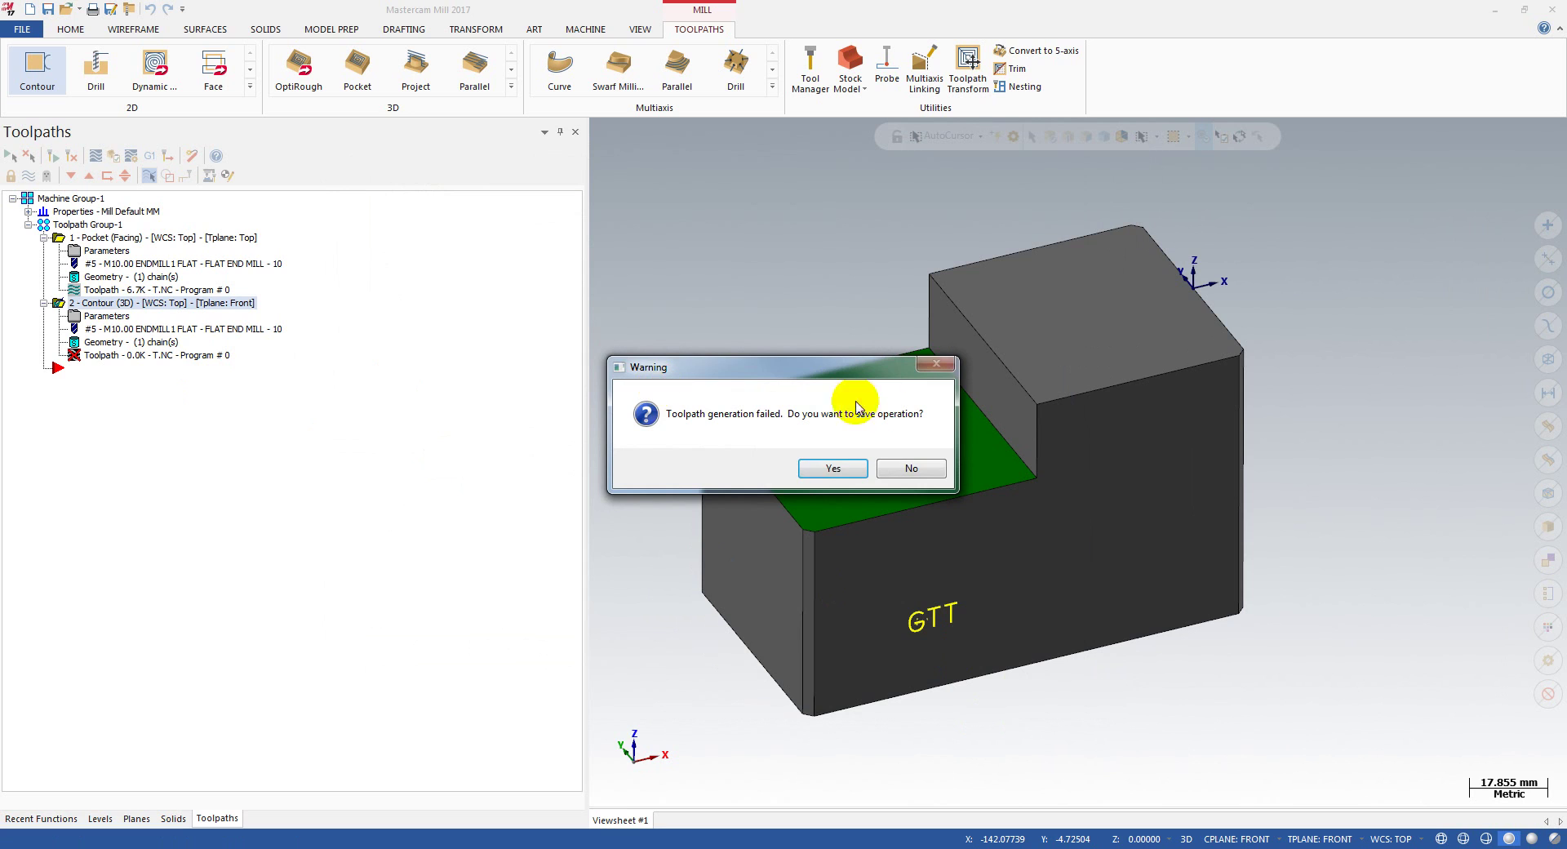
pyautogui.click(826, 468)
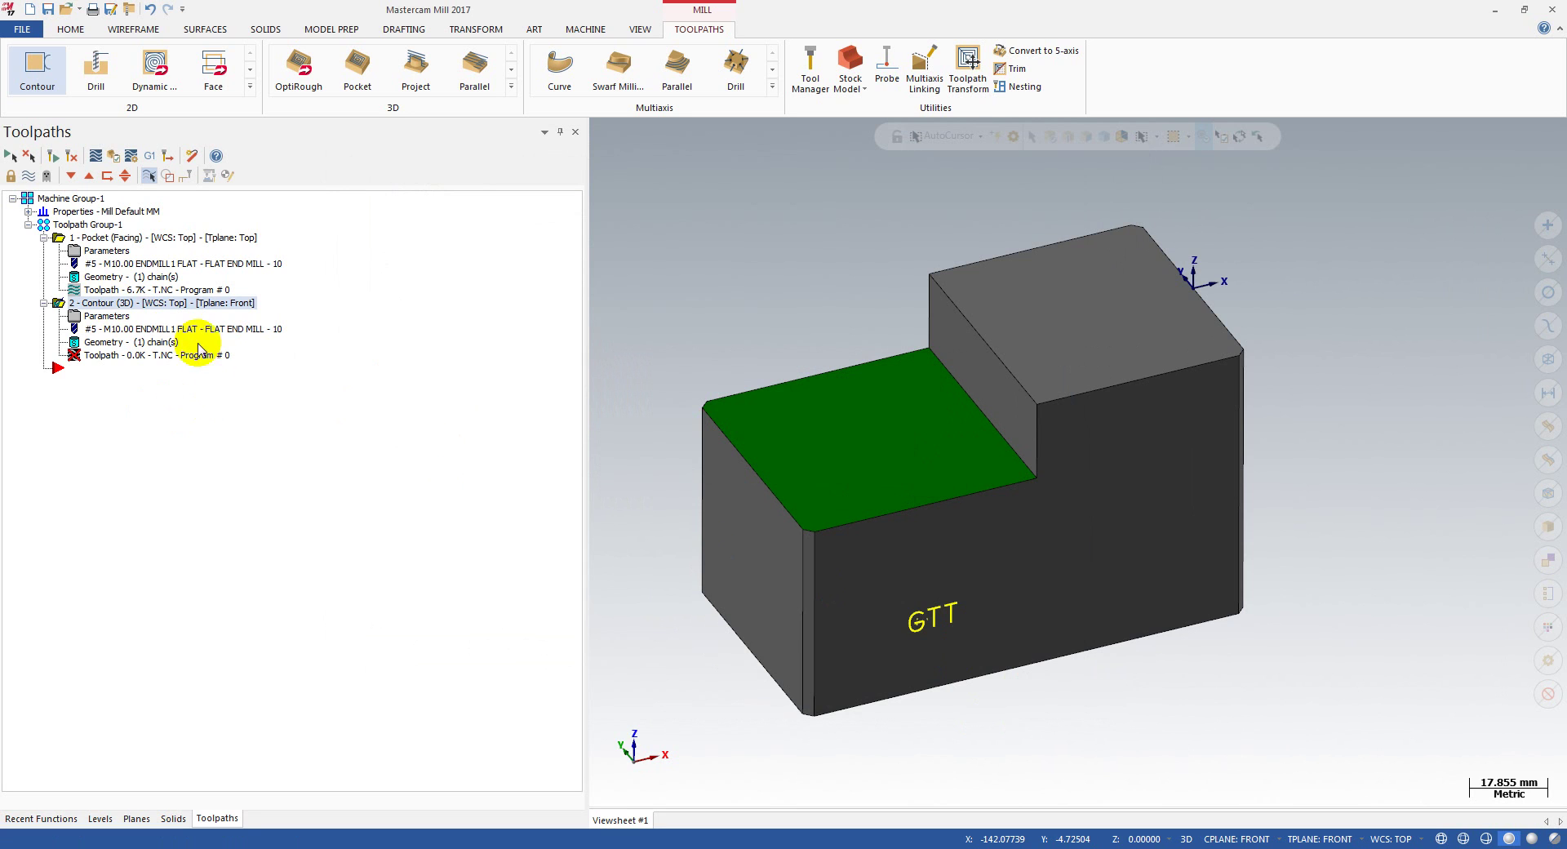
# Copy the Top WCS to the contour's tool plane and accept the change
pyautogui.click(123, 317)
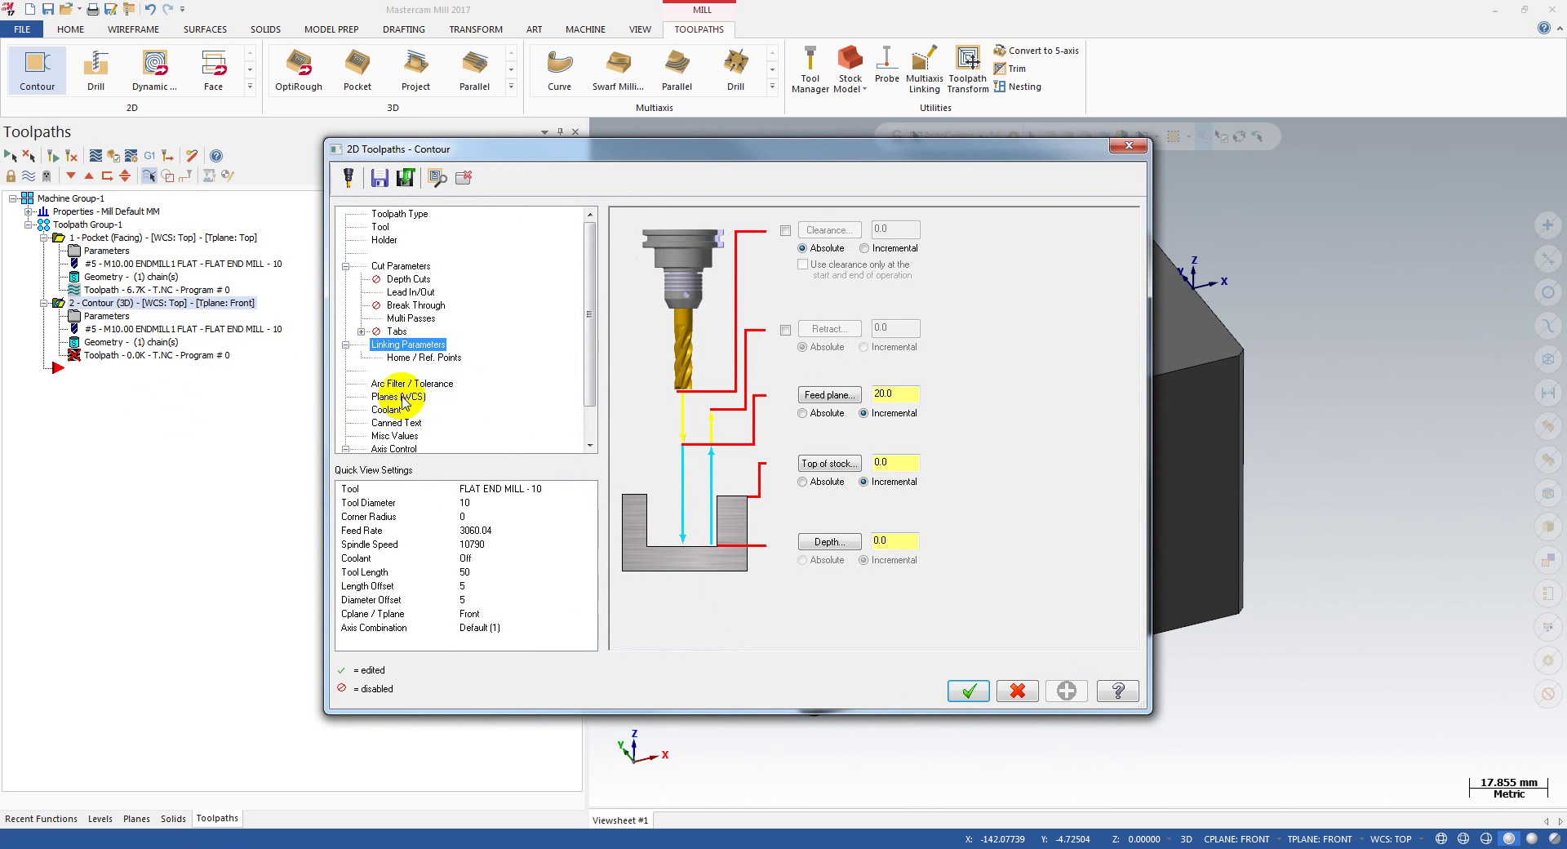
pyautogui.click(396, 395)
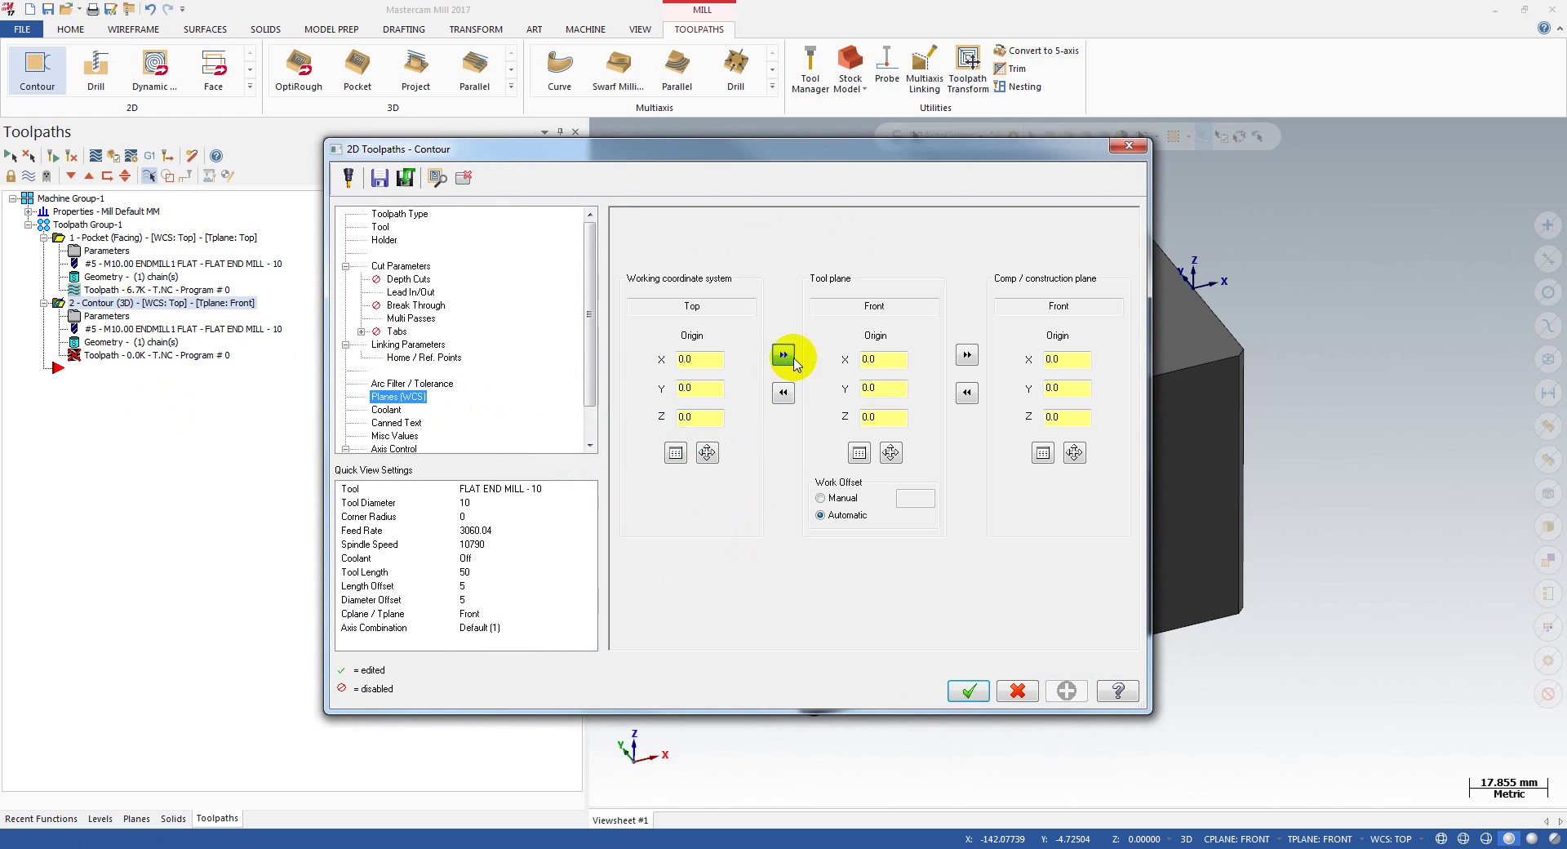
pyautogui.click(972, 359)
pyautogui.click(969, 691)
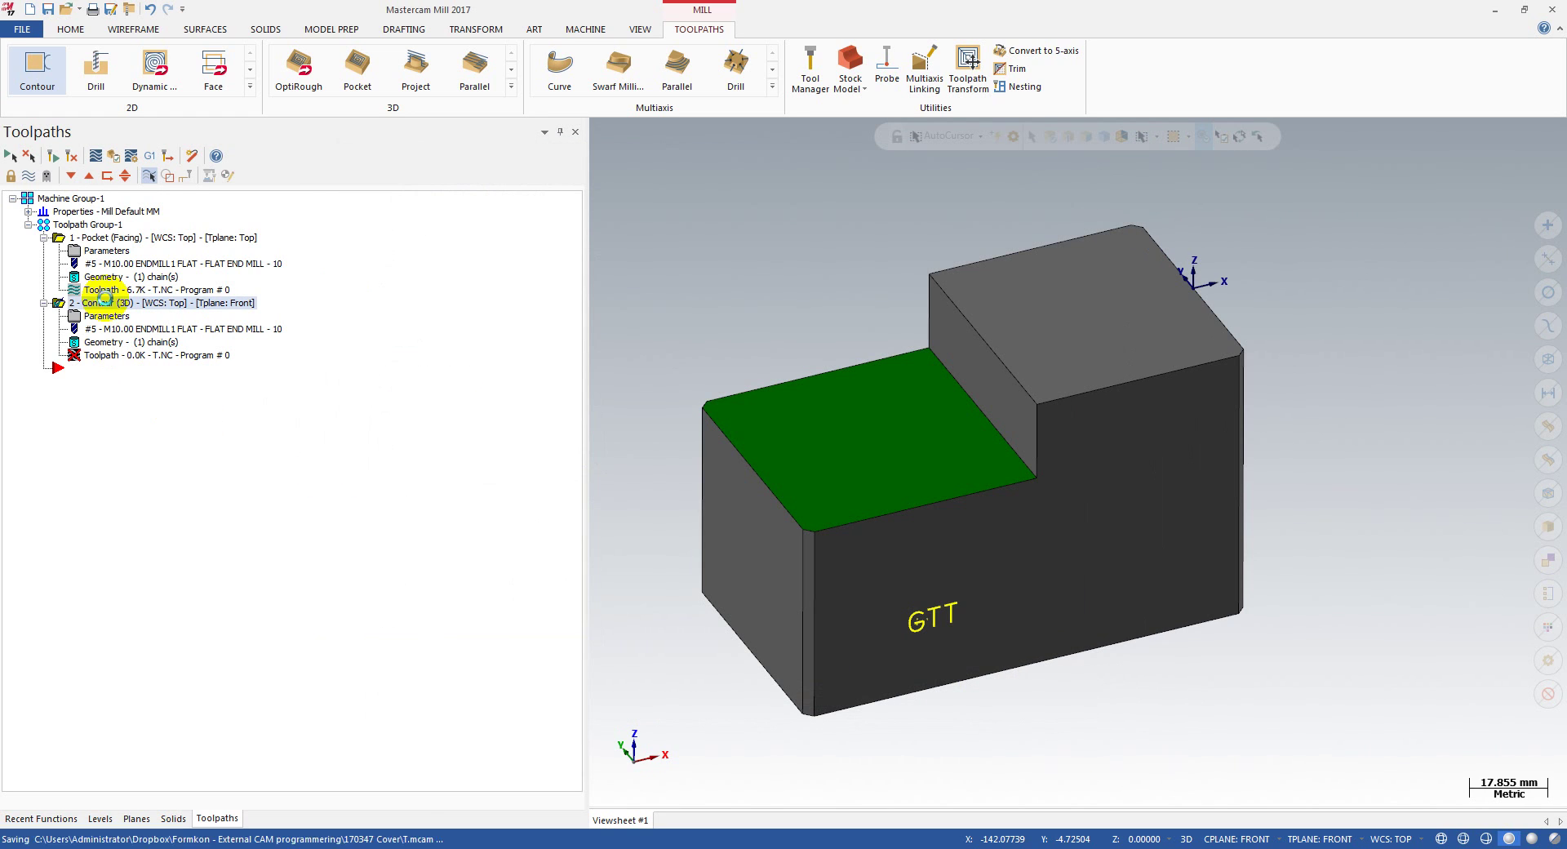
pyautogui.click(55, 160)
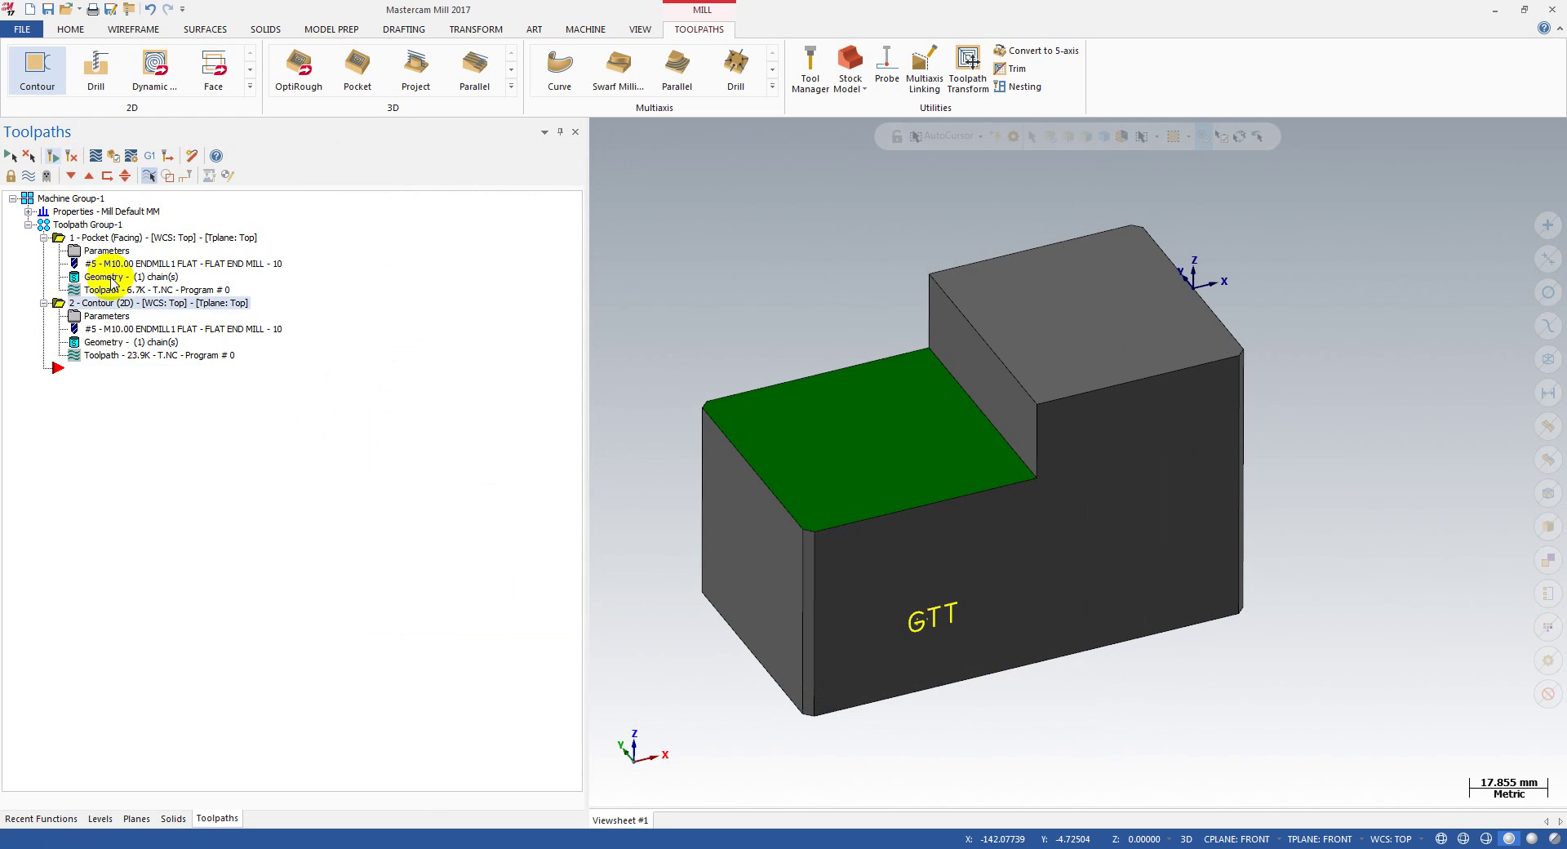
pyautogui.hotkey('alt', 't')
pyautogui.moveTo(761, 134); pyautogui.dragTo(1205, 147)
pyautogui.click(887, 138)
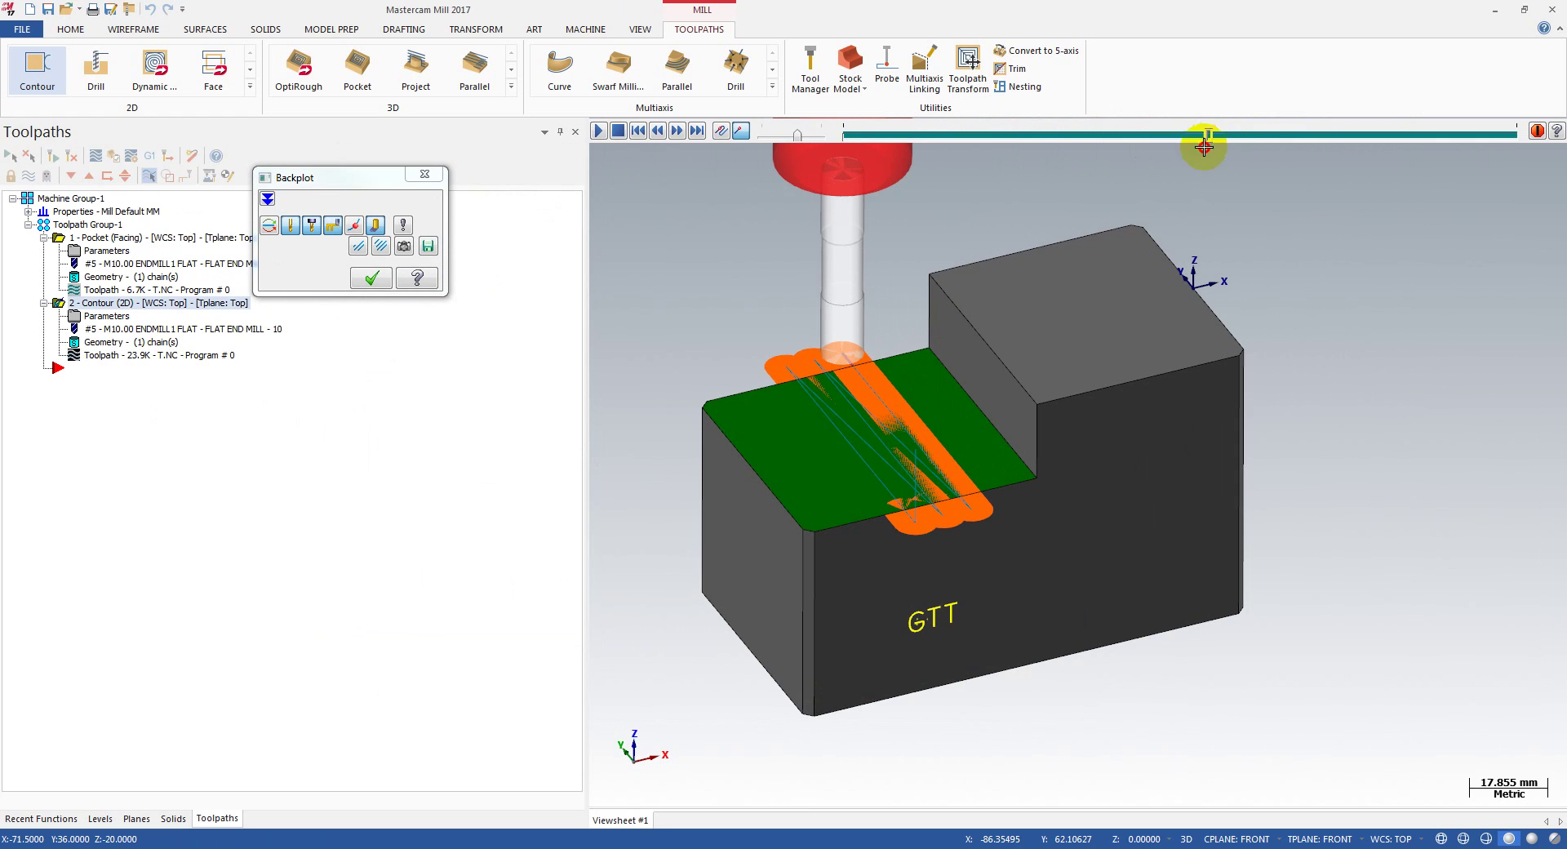
pyautogui.click(424, 174)
pyautogui.click(163, 238)
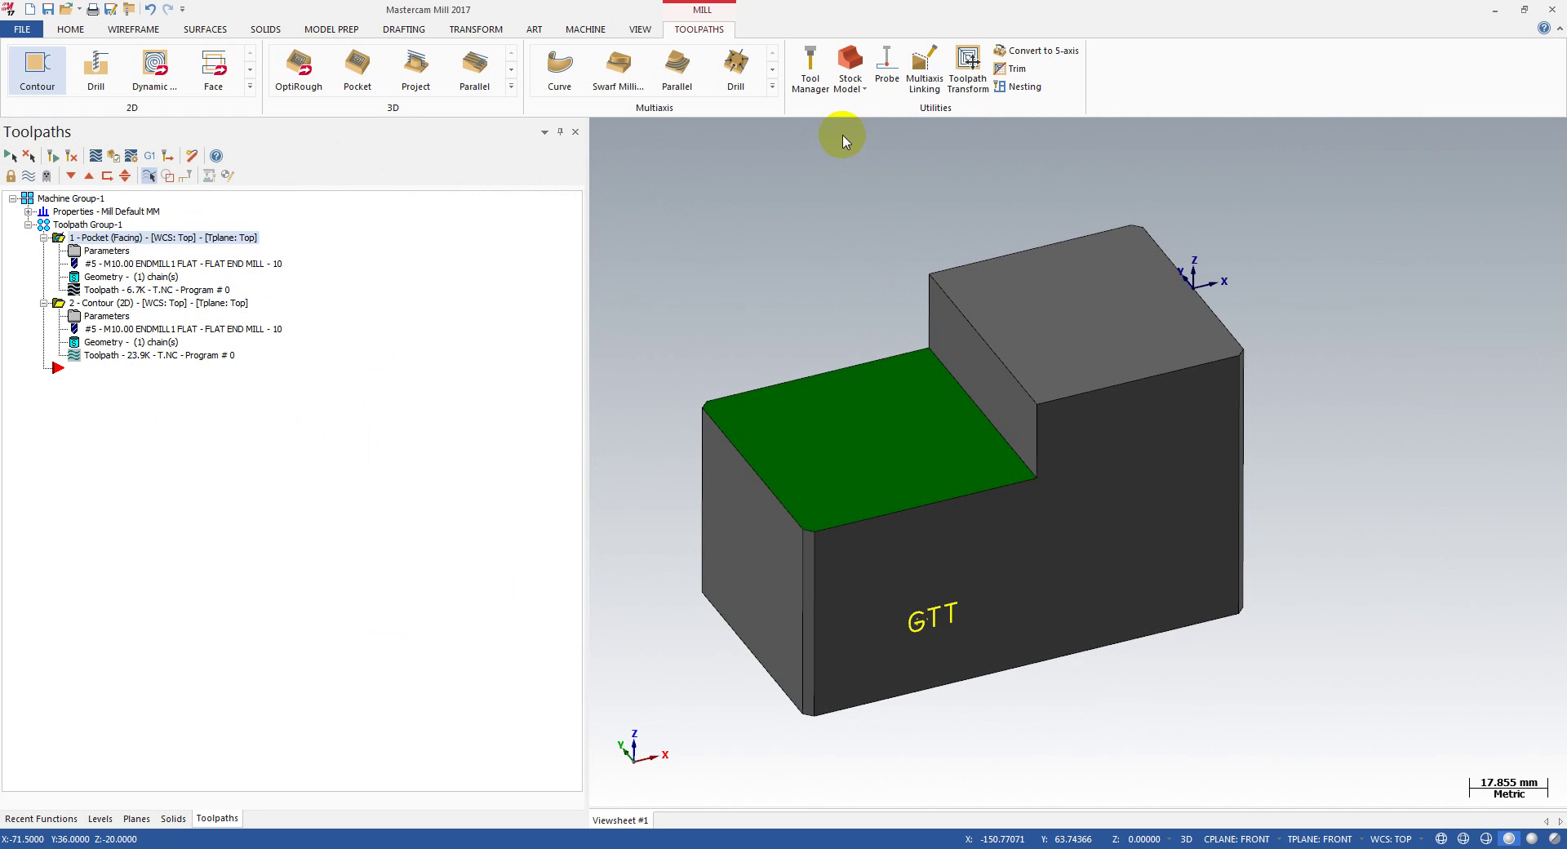
pyautogui.hotkey('alt', 't')
pyautogui.moveTo(929, 141); pyautogui.dragTo(1494, 150)
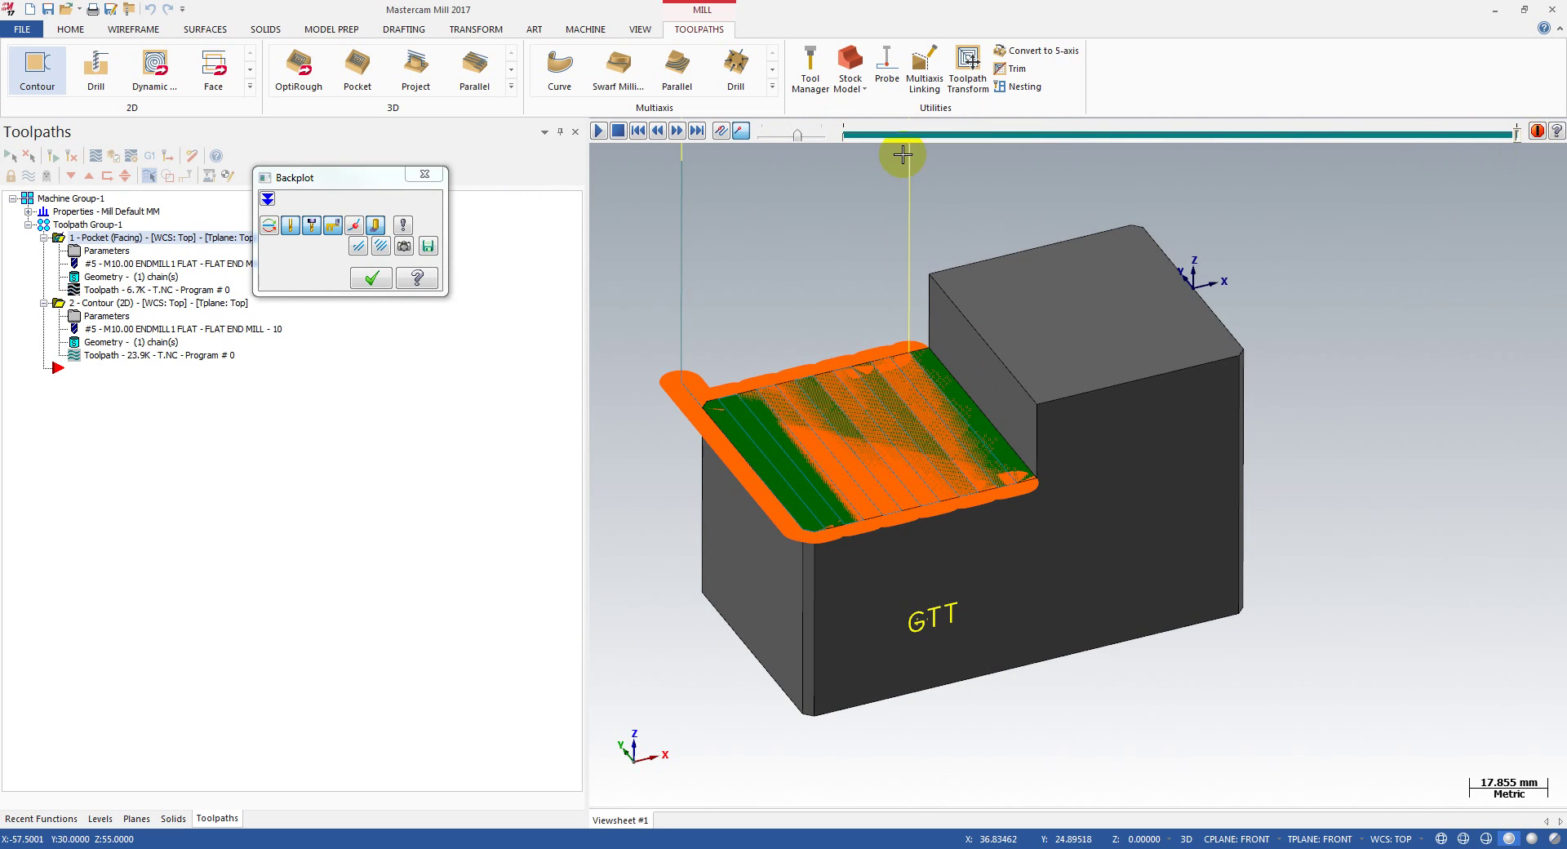
pyautogui.click(371, 278)
pyautogui.click(104, 357)
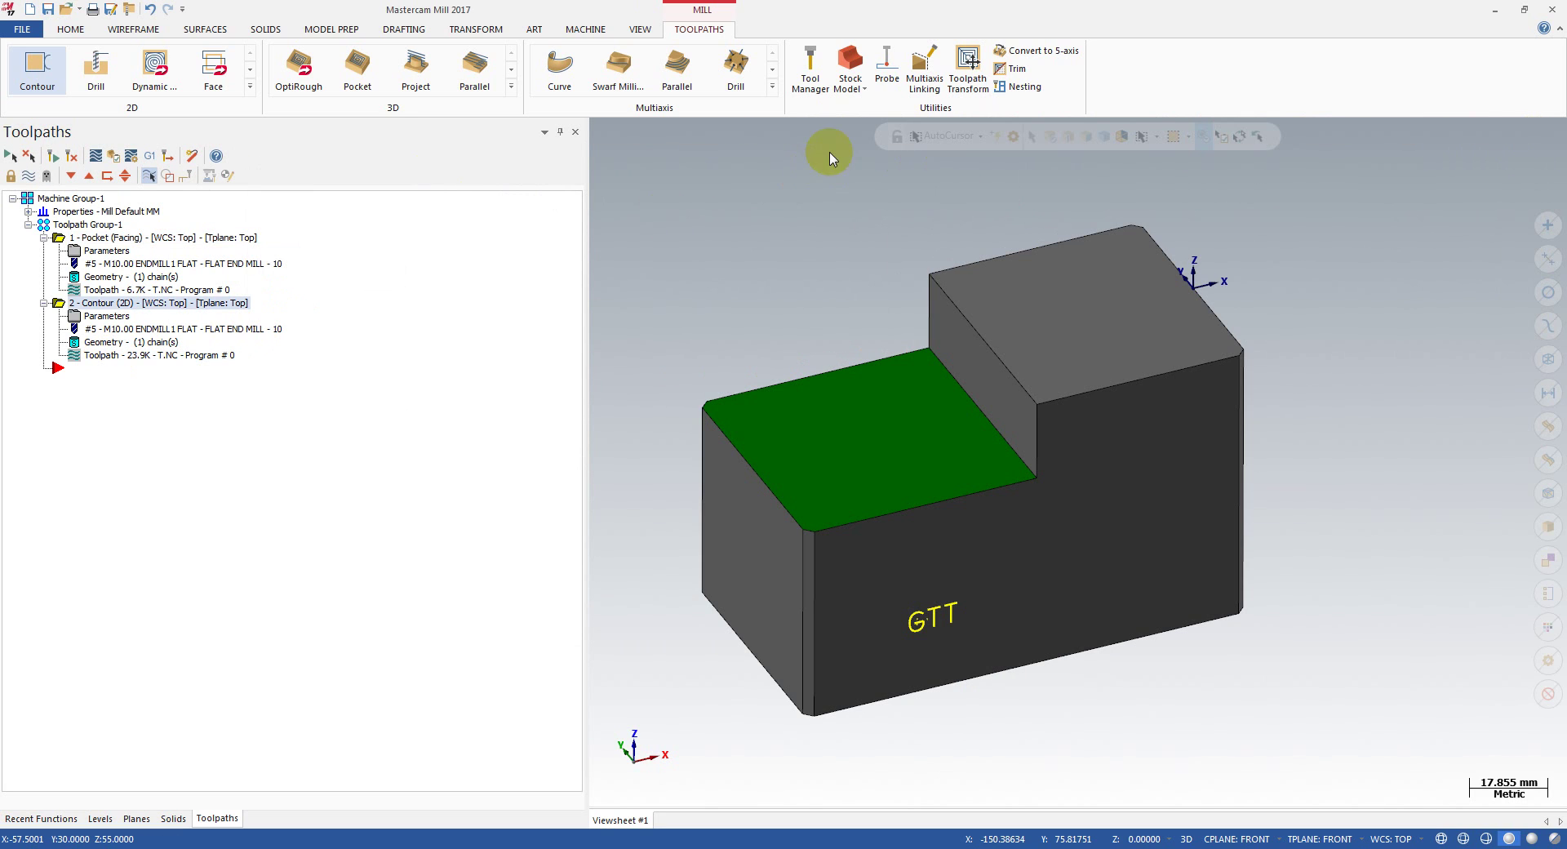
pyautogui.hotkey('alt', 't')
pyautogui.moveTo(850, 140); pyautogui.dragTo(1095, 134)
pyautogui.click(782, 366)
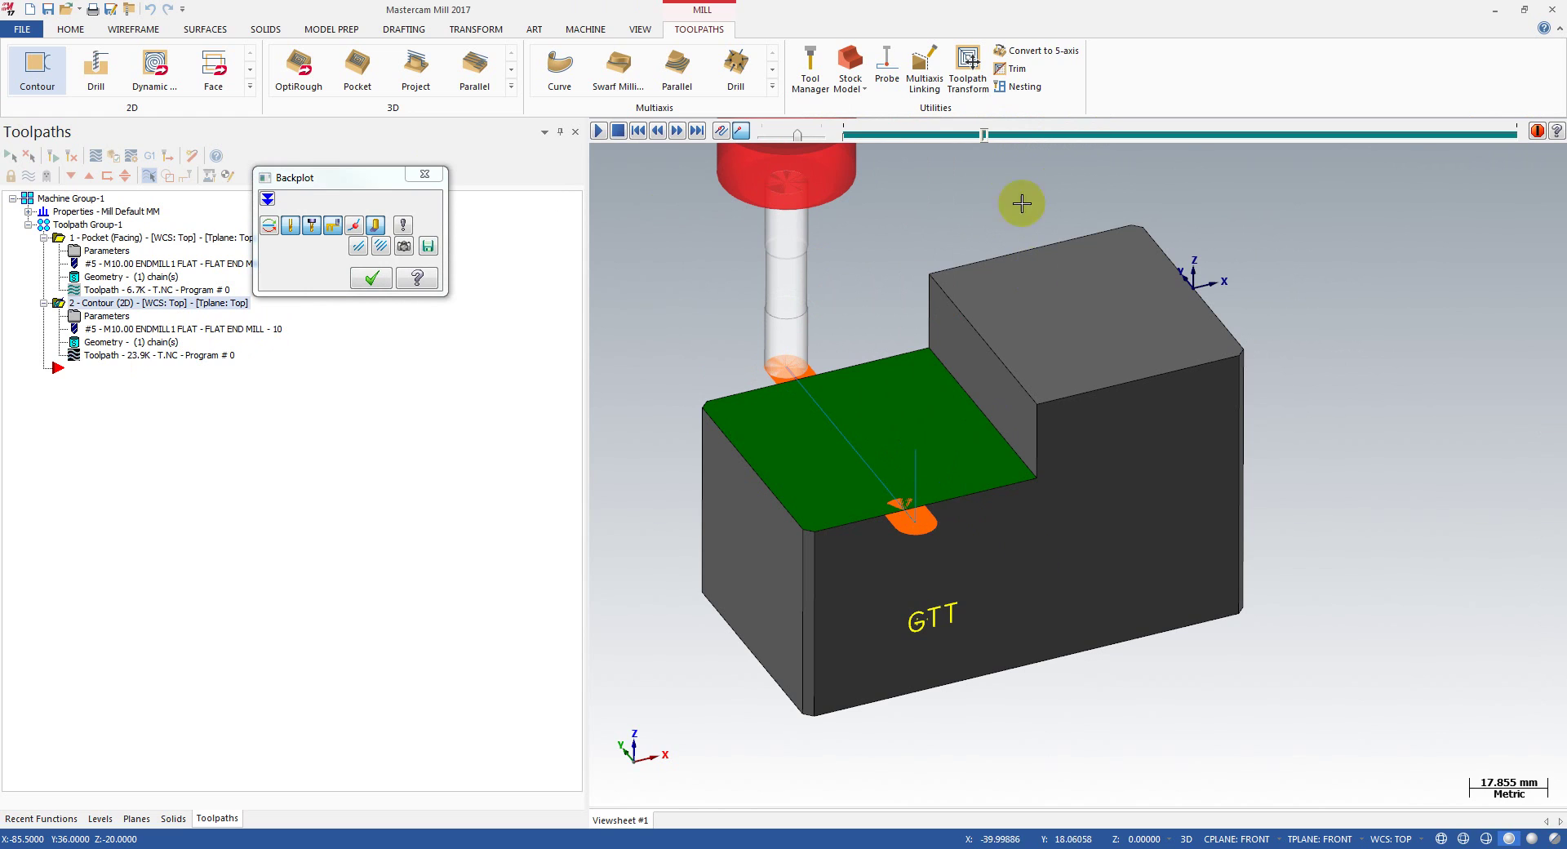
pyautogui.moveTo(997, 138); pyautogui.dragTo(1265, 134)
pyautogui.click(382, 280)
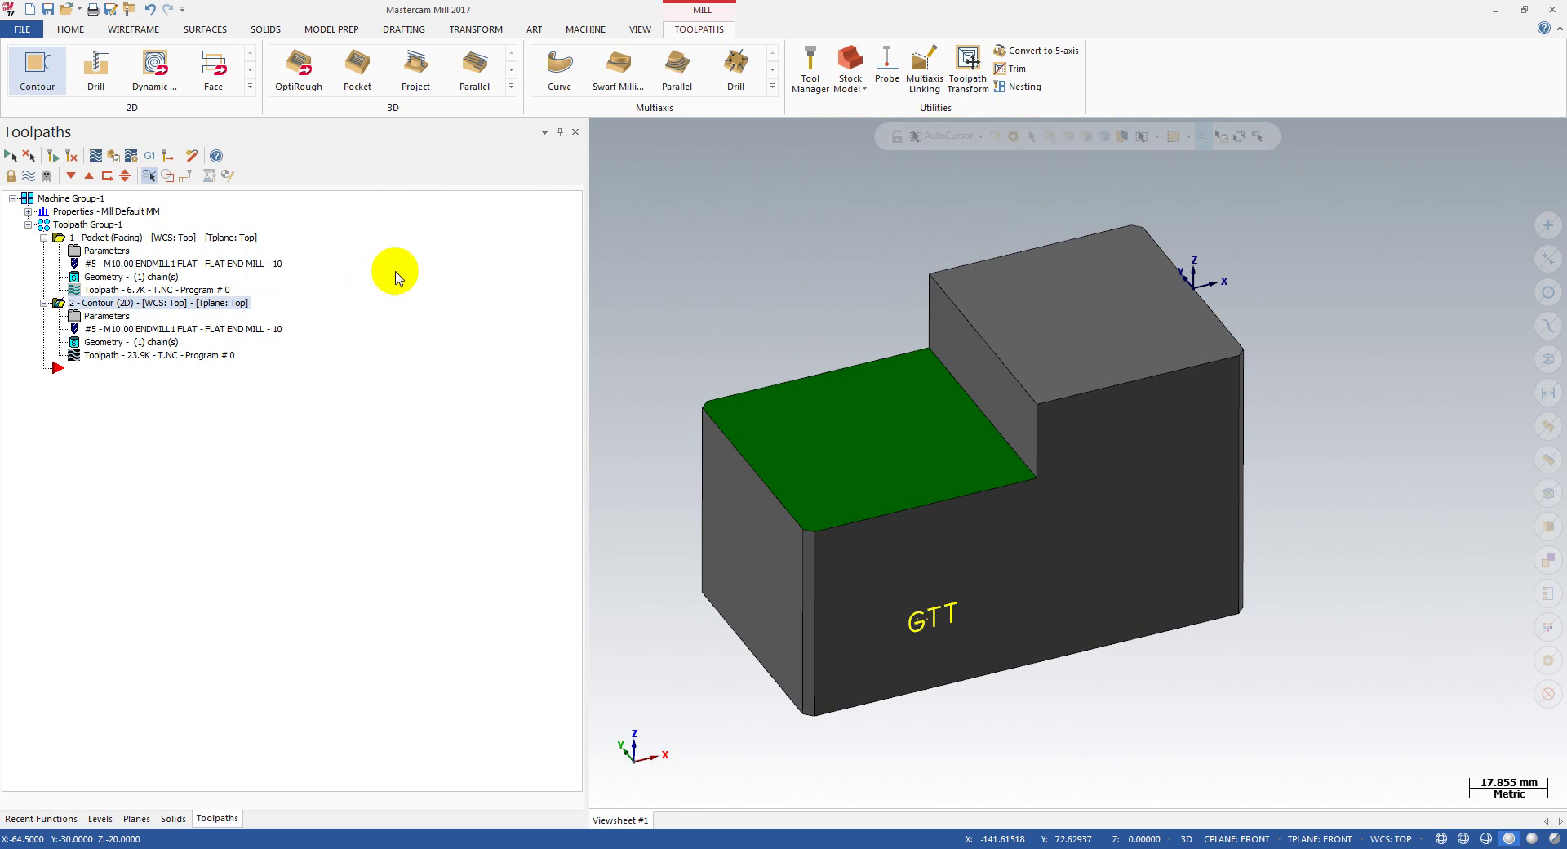
# Change the contour type to Ramp with Plunge ramp motion at 2.5 ramp depth
pyautogui.click(106, 319)
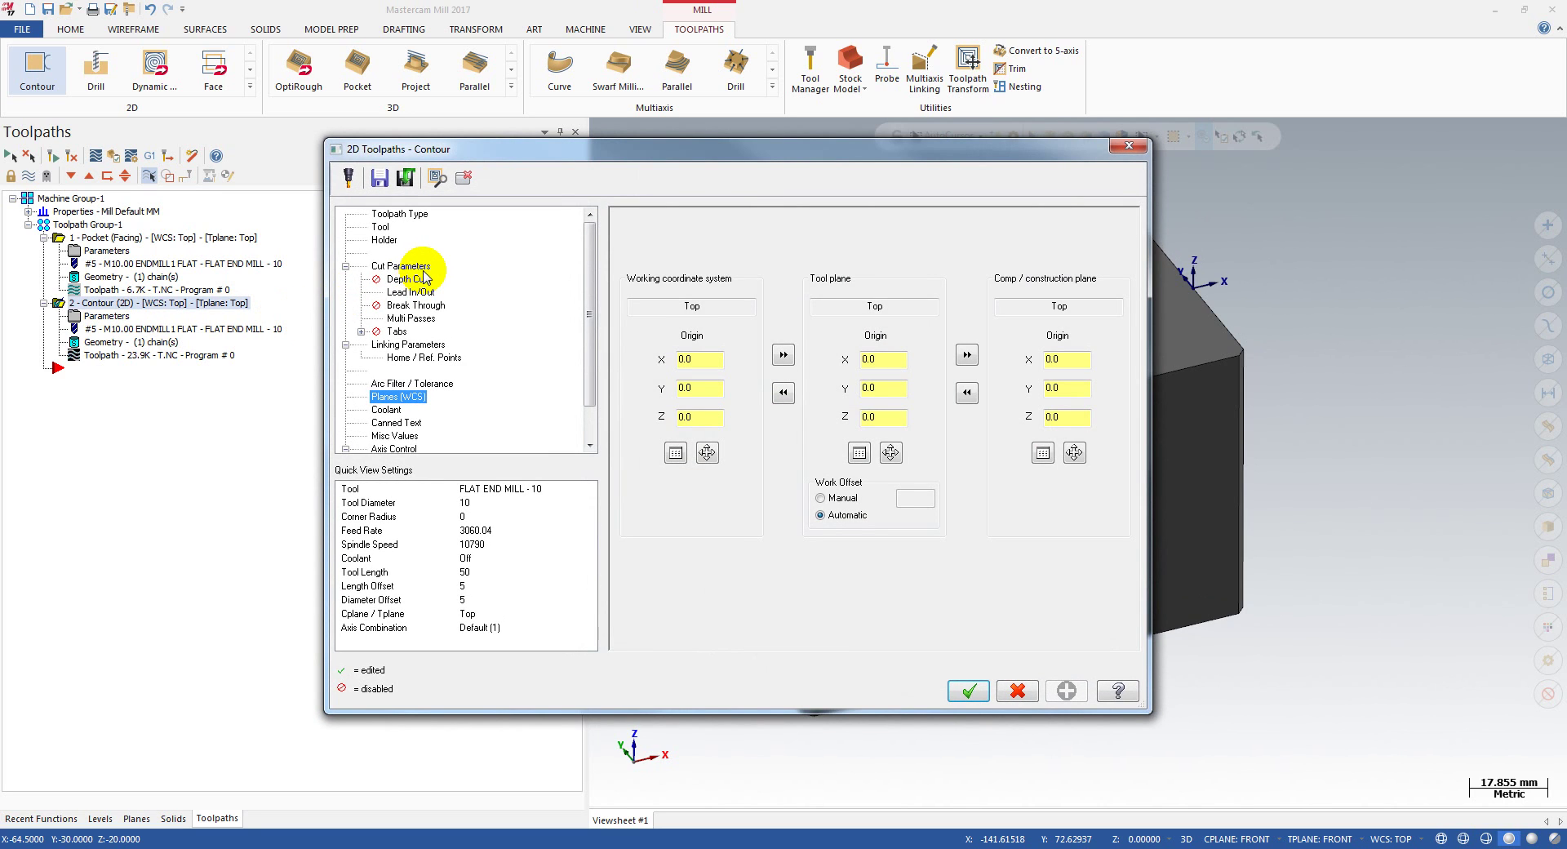
pyautogui.click(408, 266)
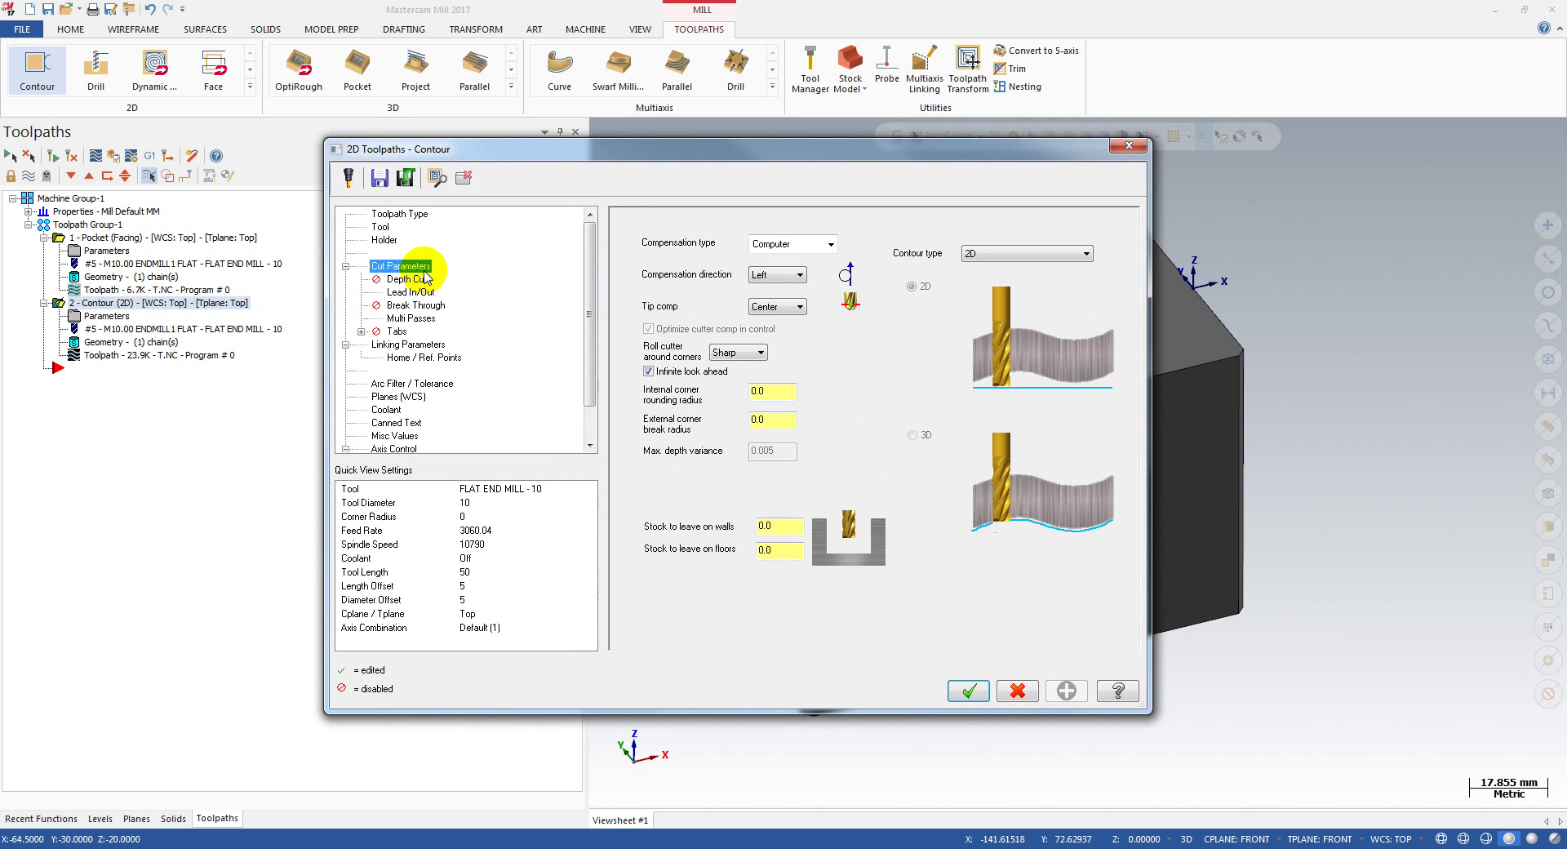
pyautogui.click(988, 256)
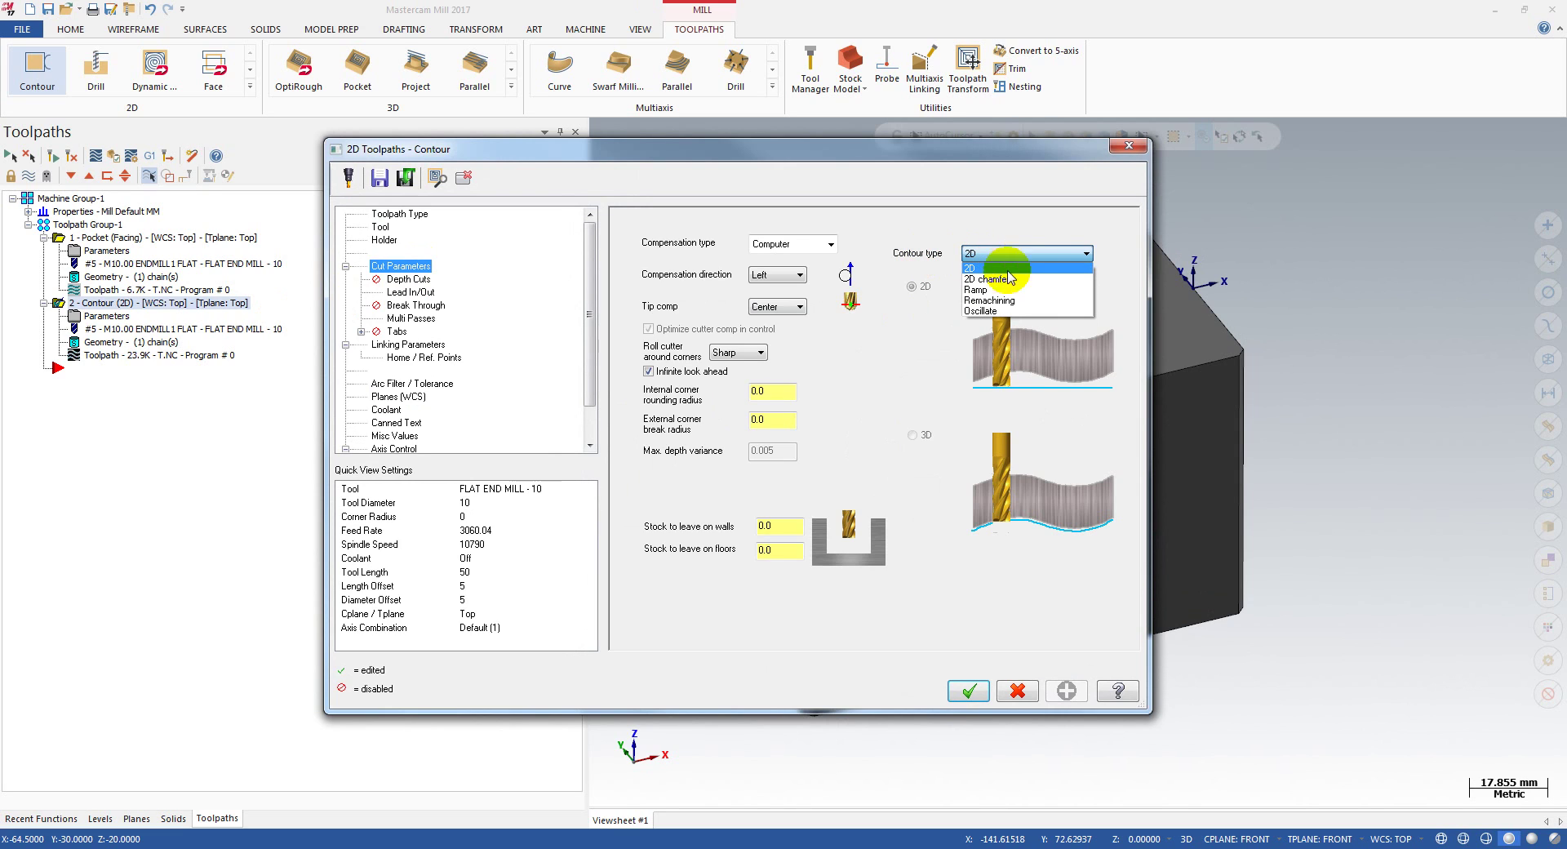
pyautogui.click(999, 290)
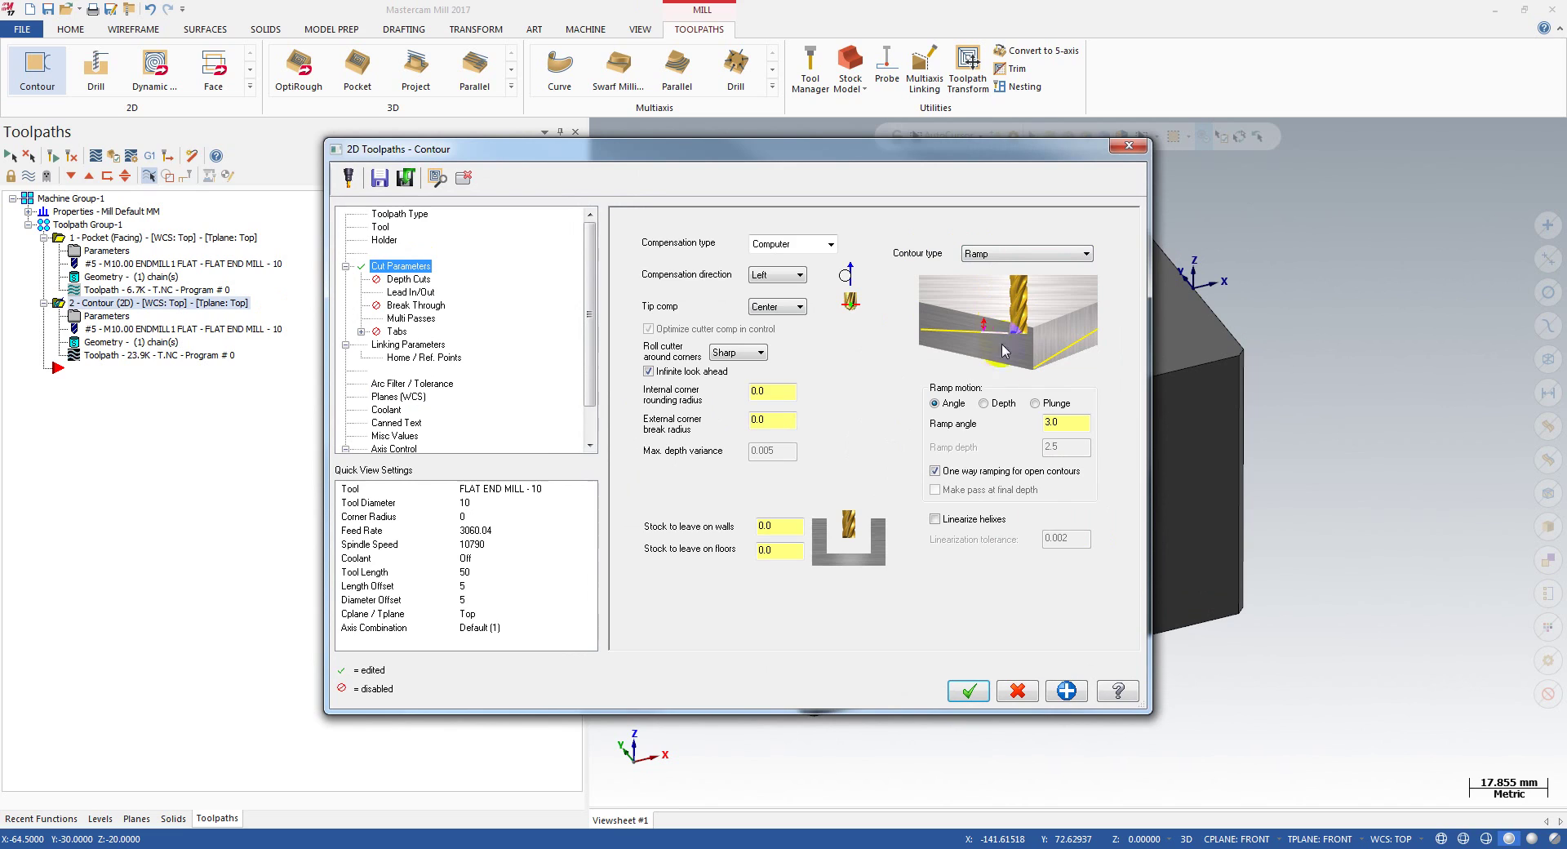
pyautogui.click(1063, 403)
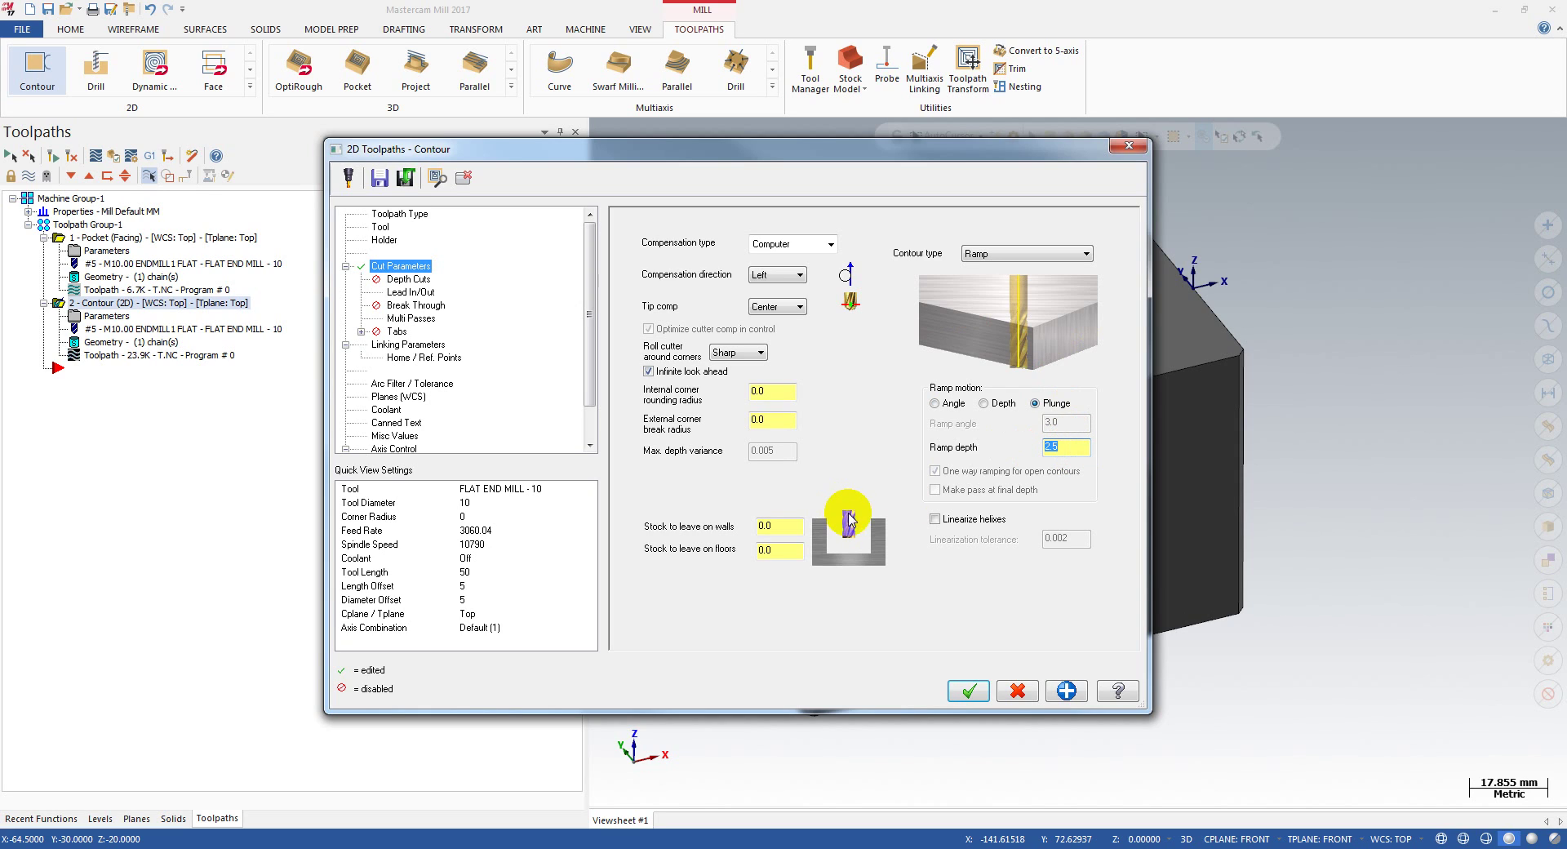
# Raise the rough passes from 4 to 7 and regenerate the Contour (Ramp) toolpath
pyautogui.click(411, 280)
pyautogui.click(412, 293)
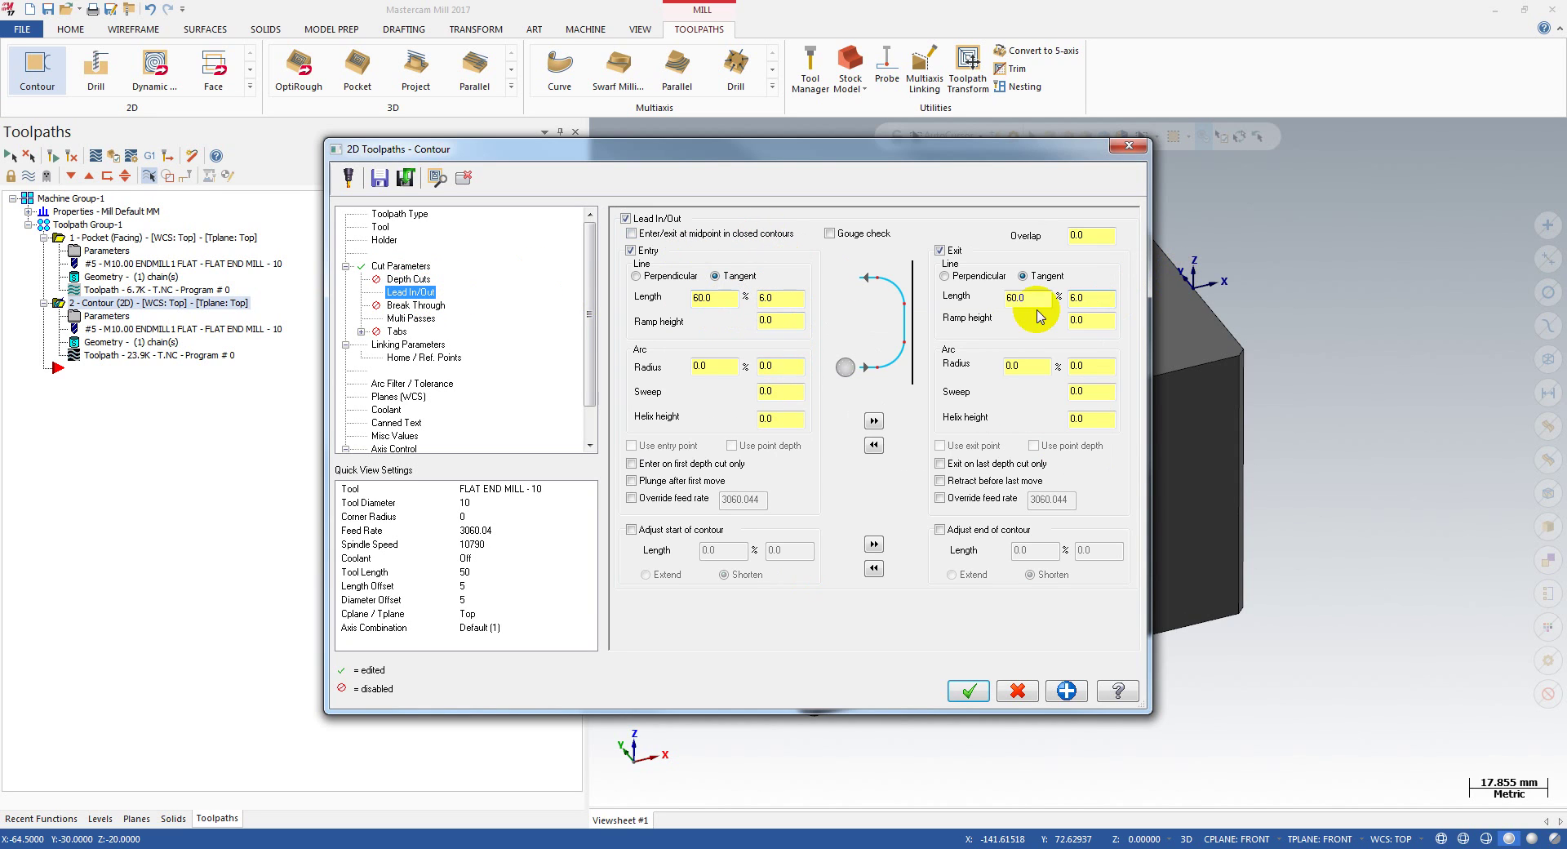
pyautogui.click(412, 317)
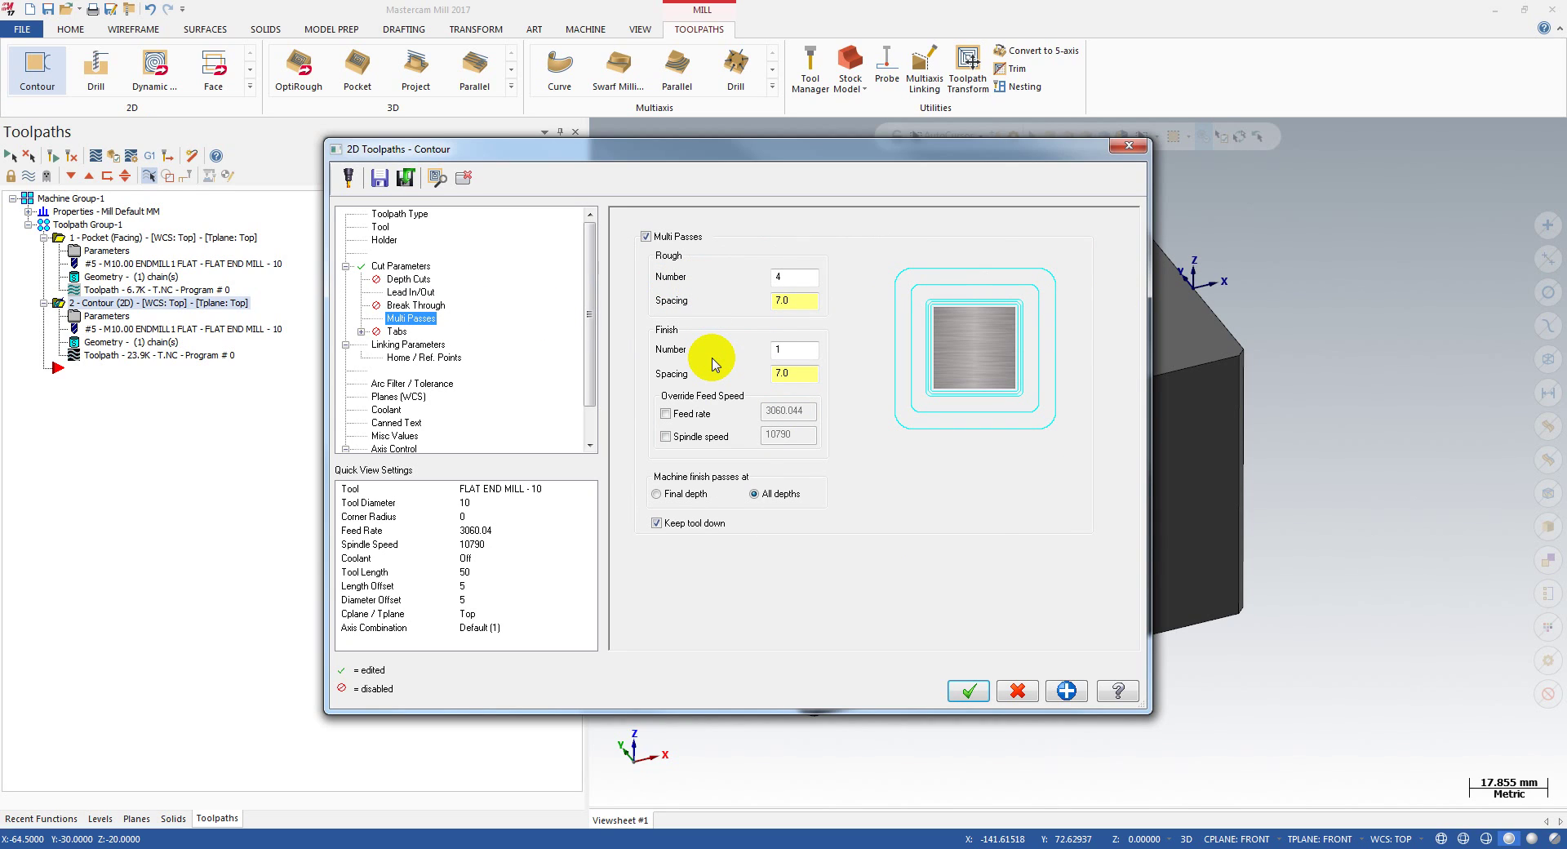
pyautogui.click(801, 277)
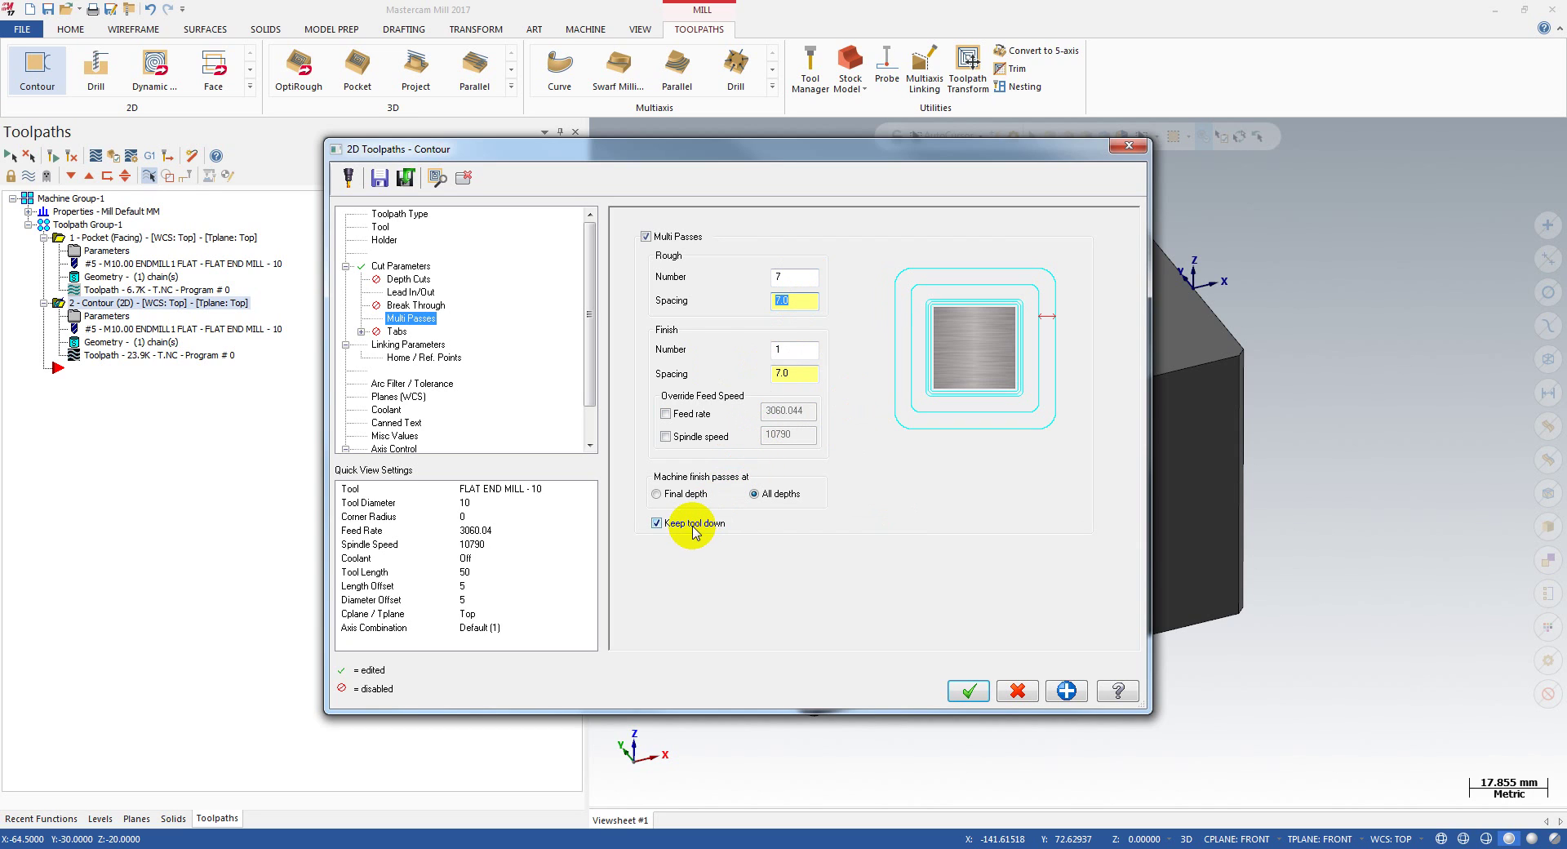
pyautogui.click(968, 691)
pyautogui.click(53, 155)
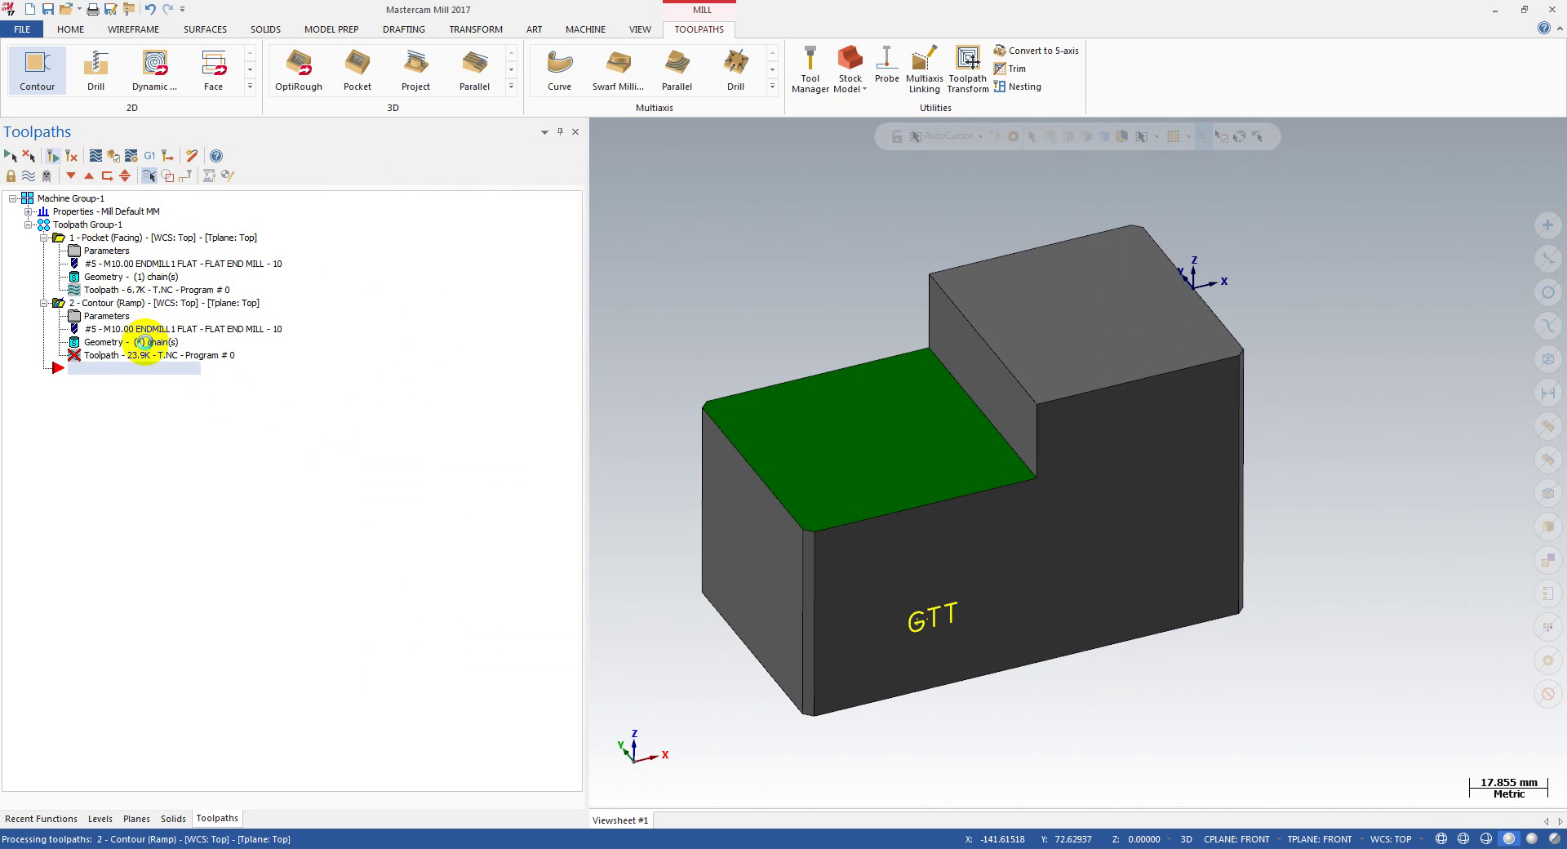
pyautogui.click(123, 357)
# Backplot the Contour (Ramp) toolpath over the part, then reopen its parameters
pyautogui.hotkey('alt', 't')
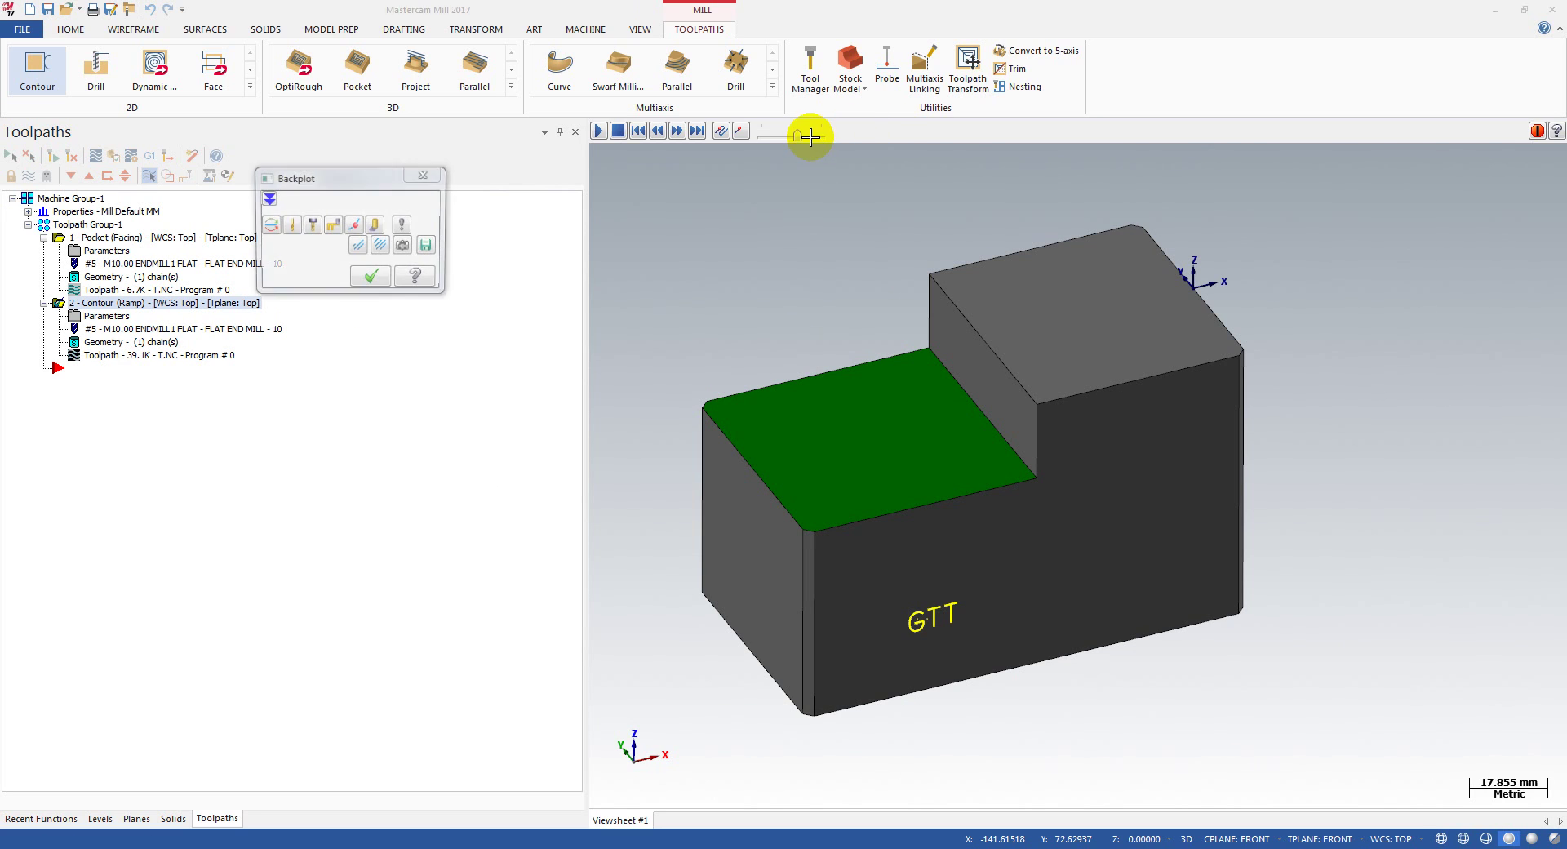
pyautogui.moveTo(844, 136)
pyautogui.mouseDown()
pyautogui.moveTo(1521, 137)
pyautogui.moveTo(993, 143)
pyautogui.moveTo(1301, 135)
pyautogui.mouseUp()
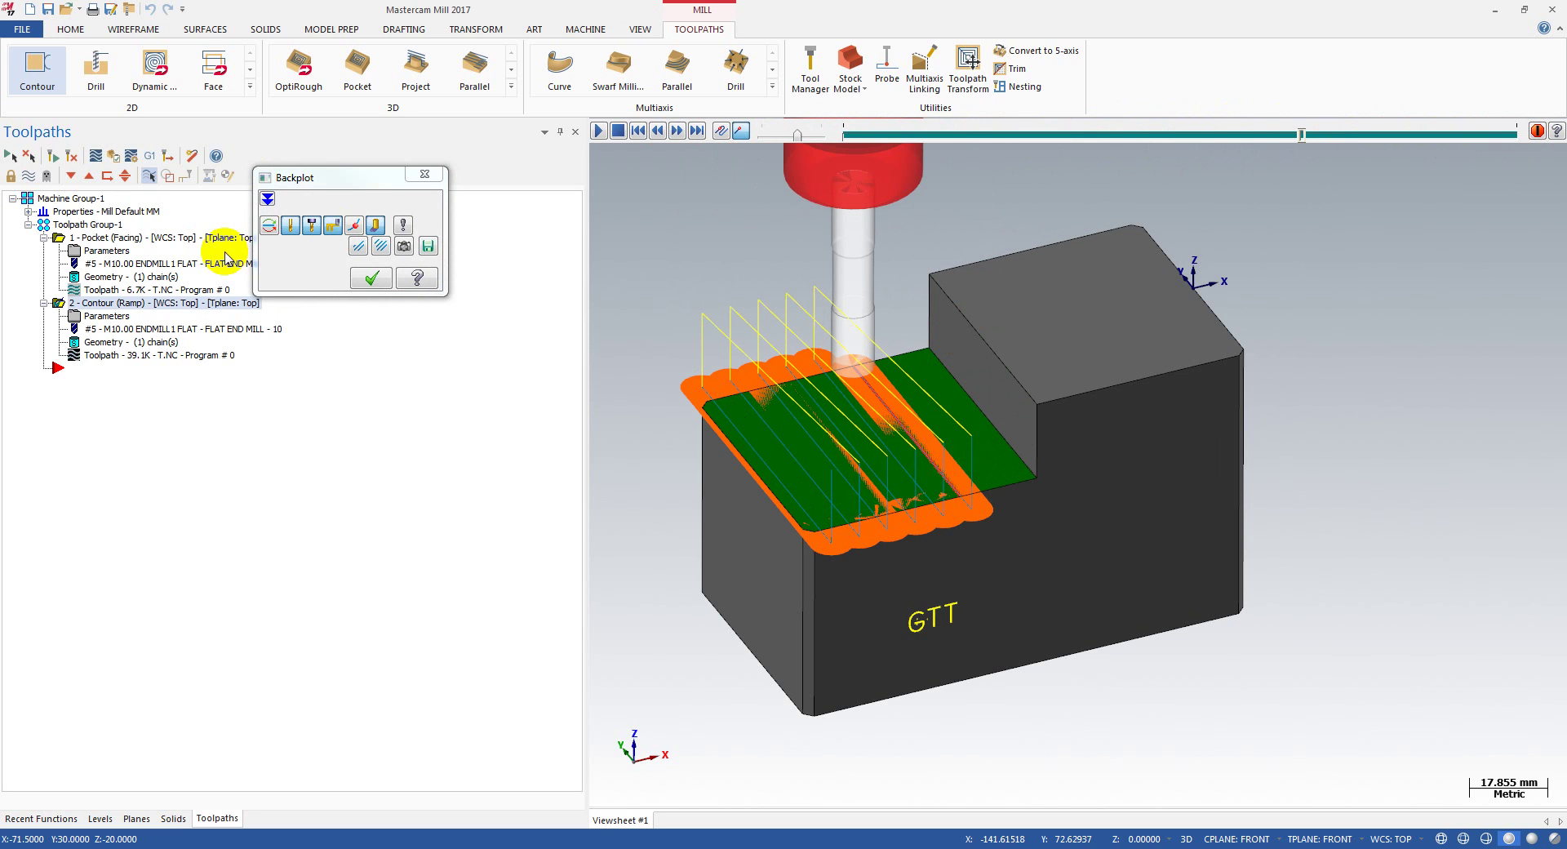
pyautogui.click(355, 279)
pyautogui.click(115, 317)
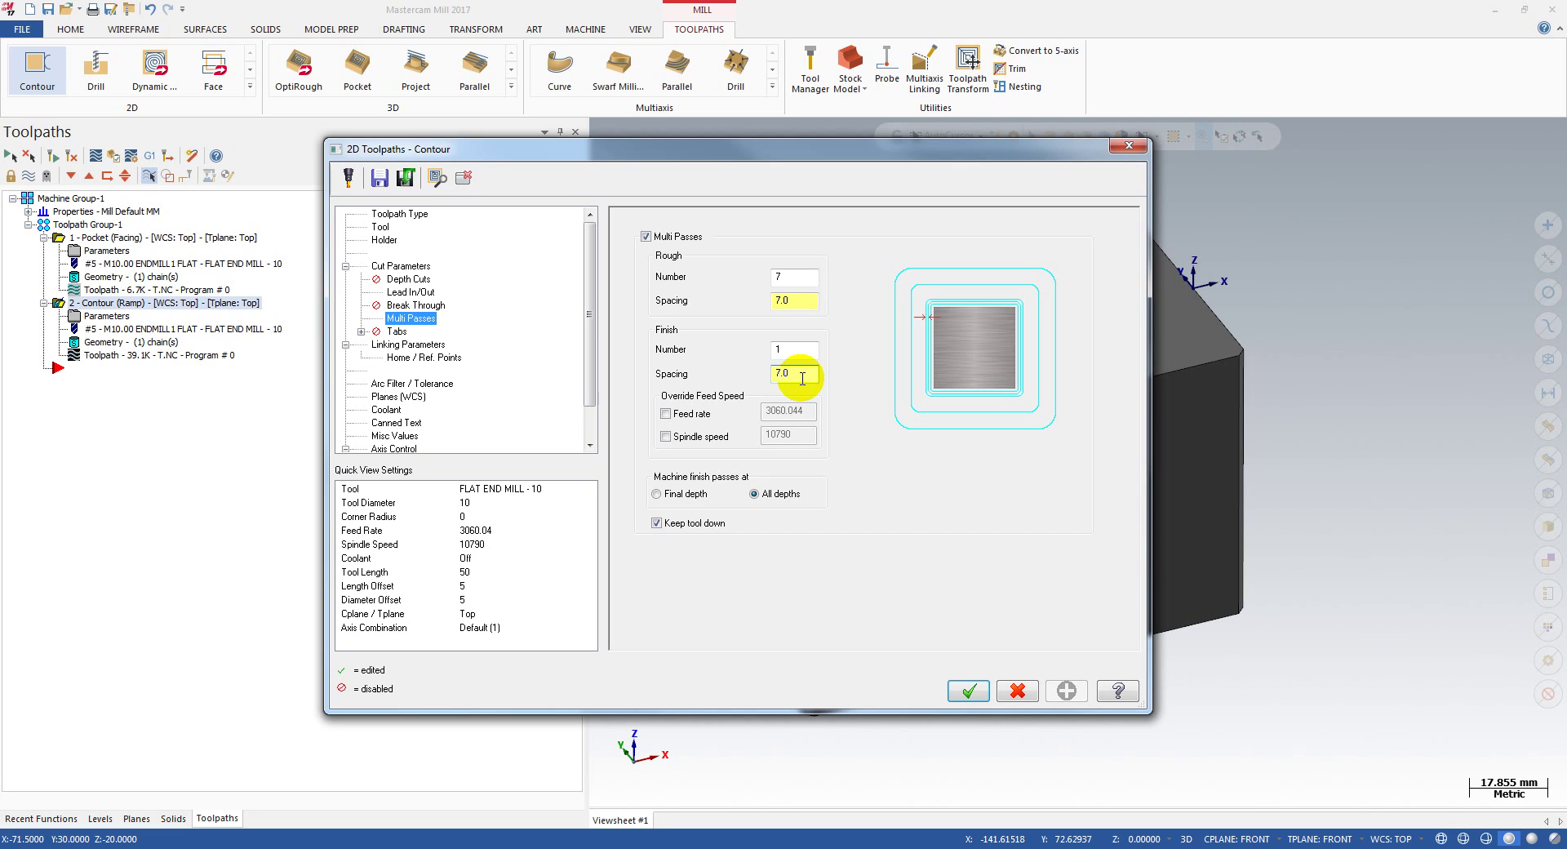
# Machine finish passes at final depth only and regenerate the toolpath at 38.9K
pyautogui.click(656, 494)
pyautogui.click(968, 690)
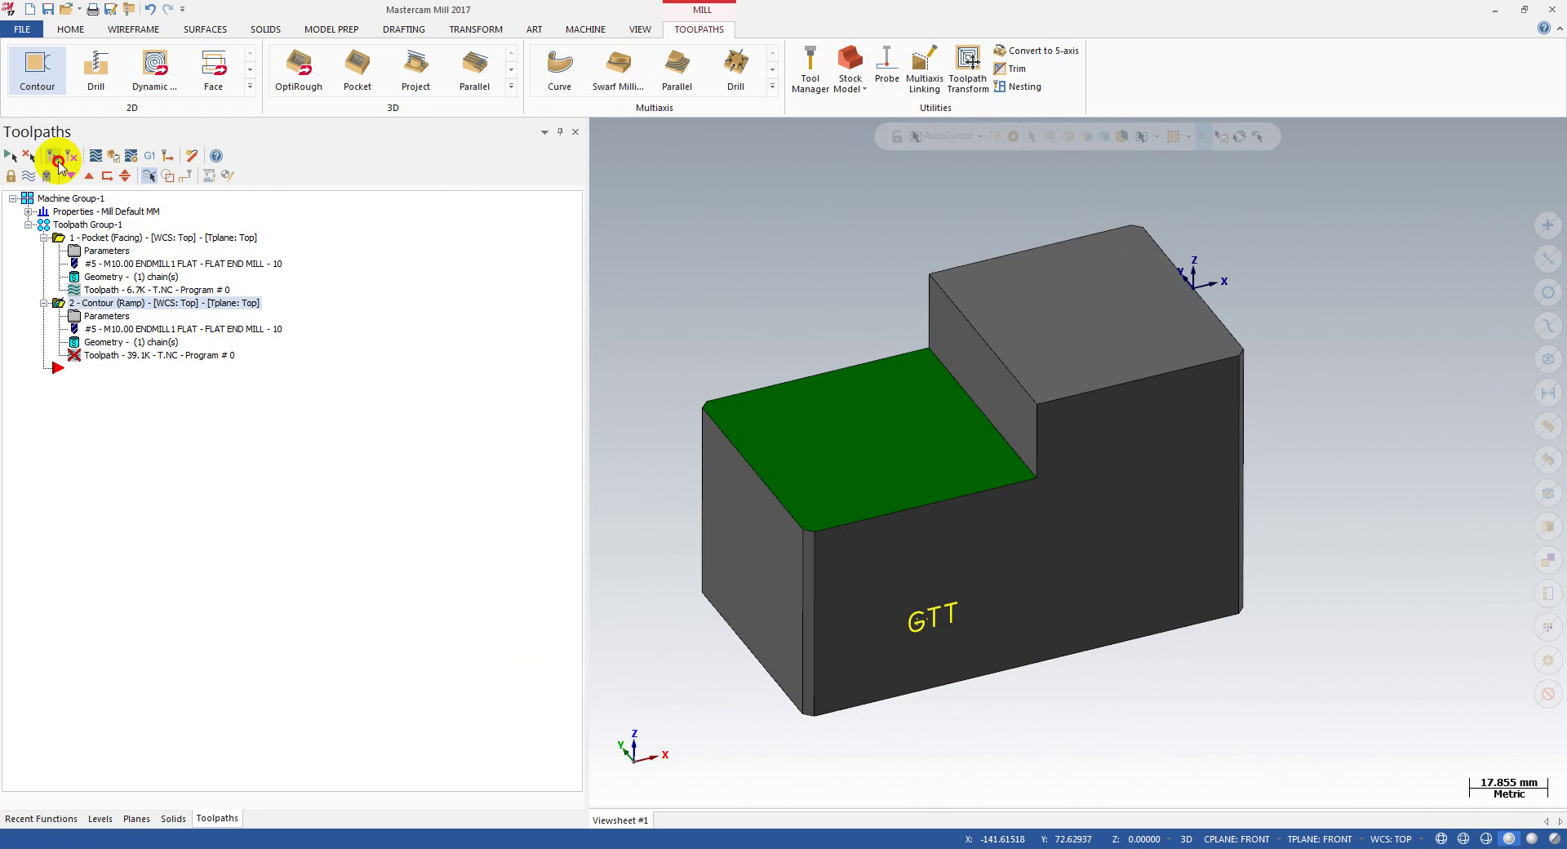
pyautogui.click(59, 163)
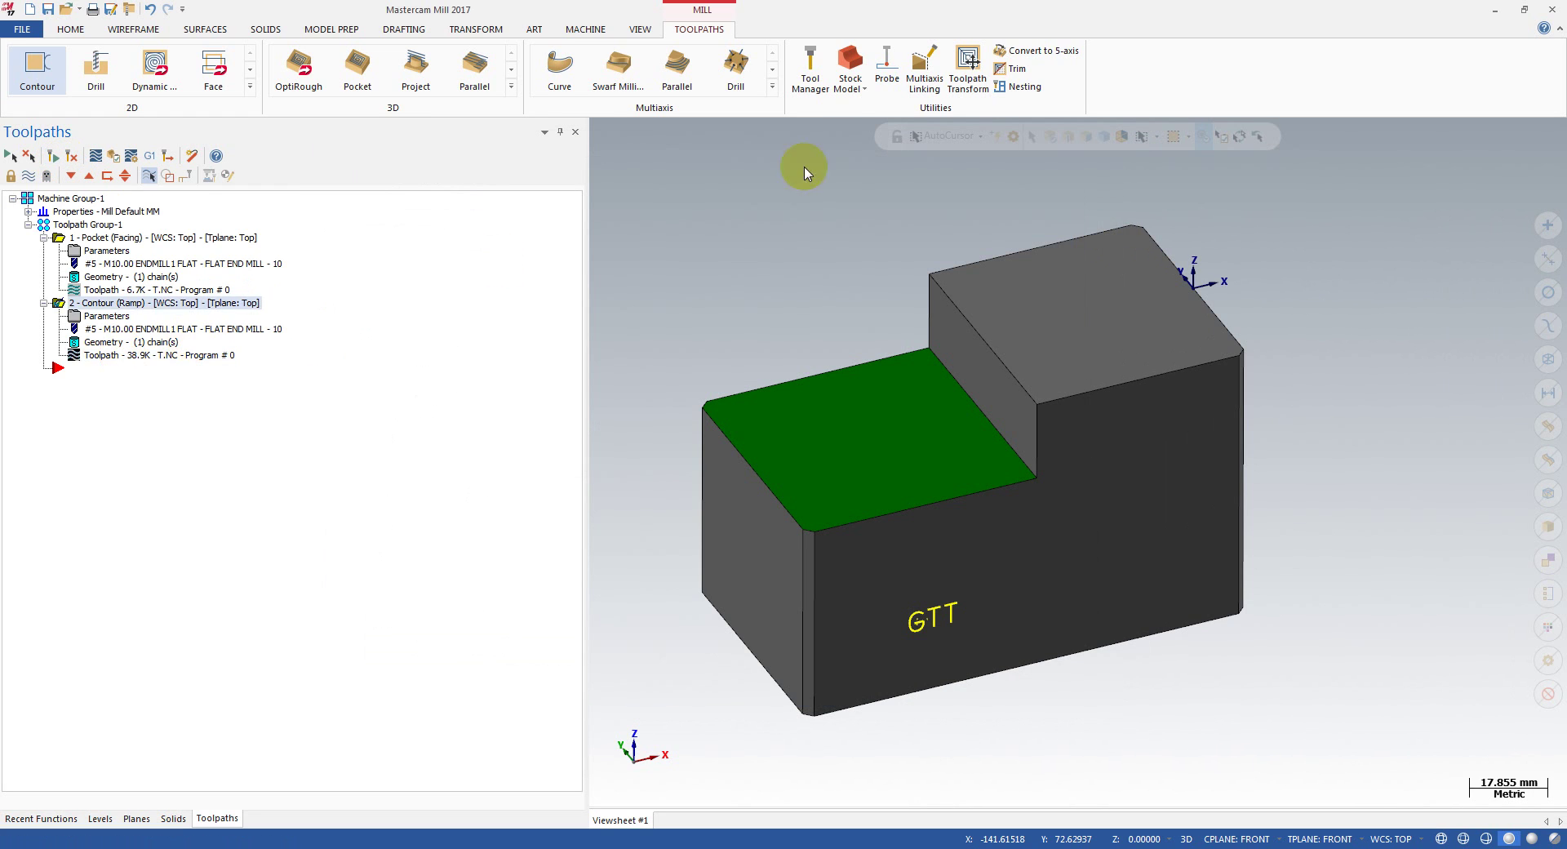
pyautogui.hotkey('alt', 't')
pyautogui.moveTo(847, 141)
pyautogui.mouseDown()
pyautogui.moveTo(1393, 149)
pyautogui.moveTo(1461, 134)
pyautogui.mouseUp()
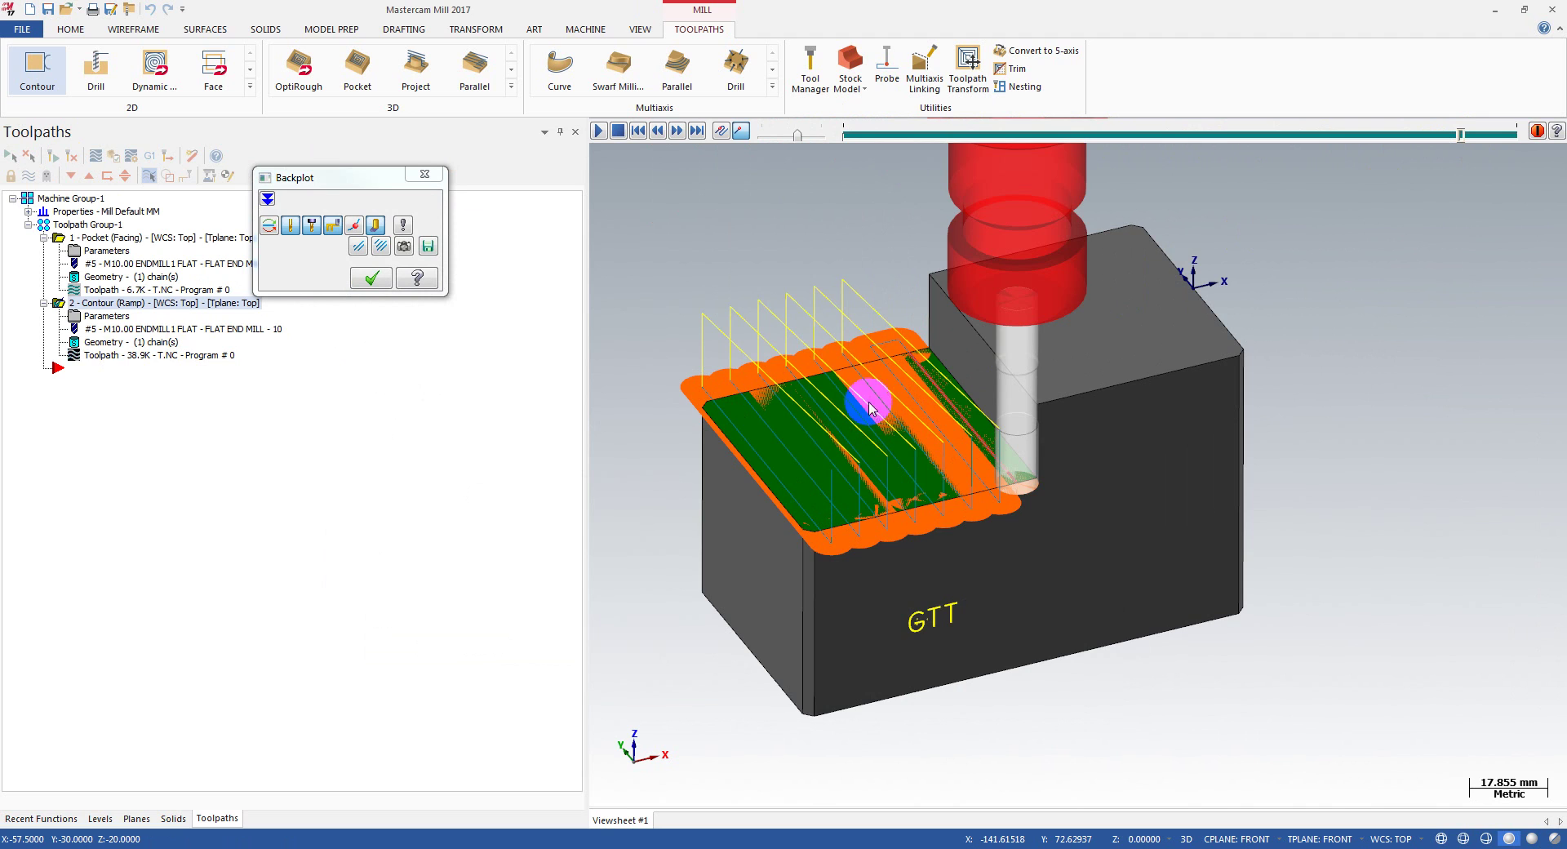
pyautogui.scroll(1, 759, 323)
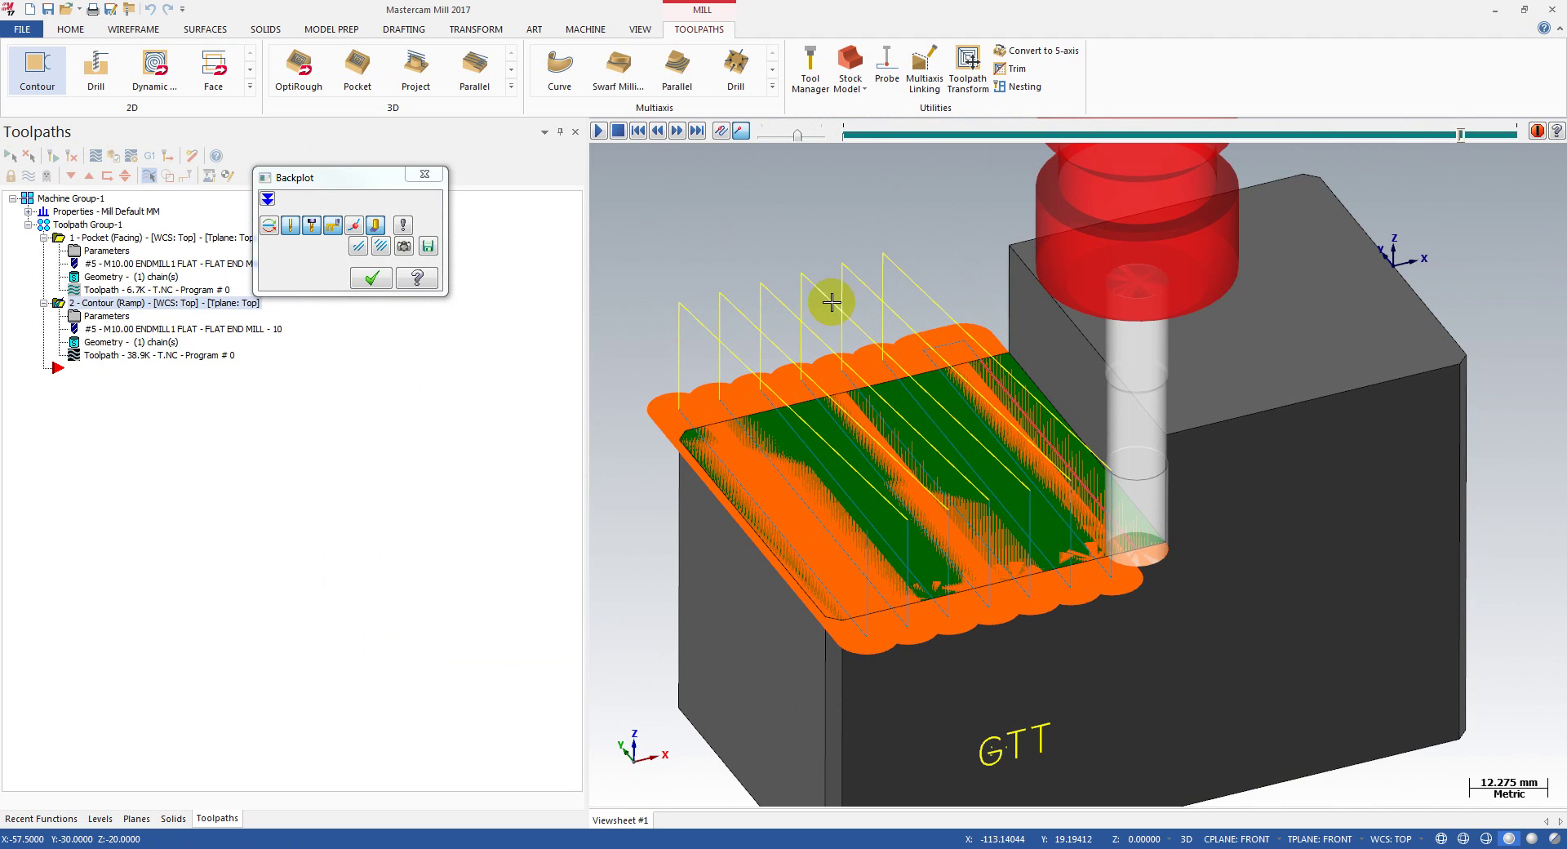
pyautogui.scroll(1, 916, 343)
pyautogui.scroll(-1, 925, 338)
pyautogui.click(374, 225)
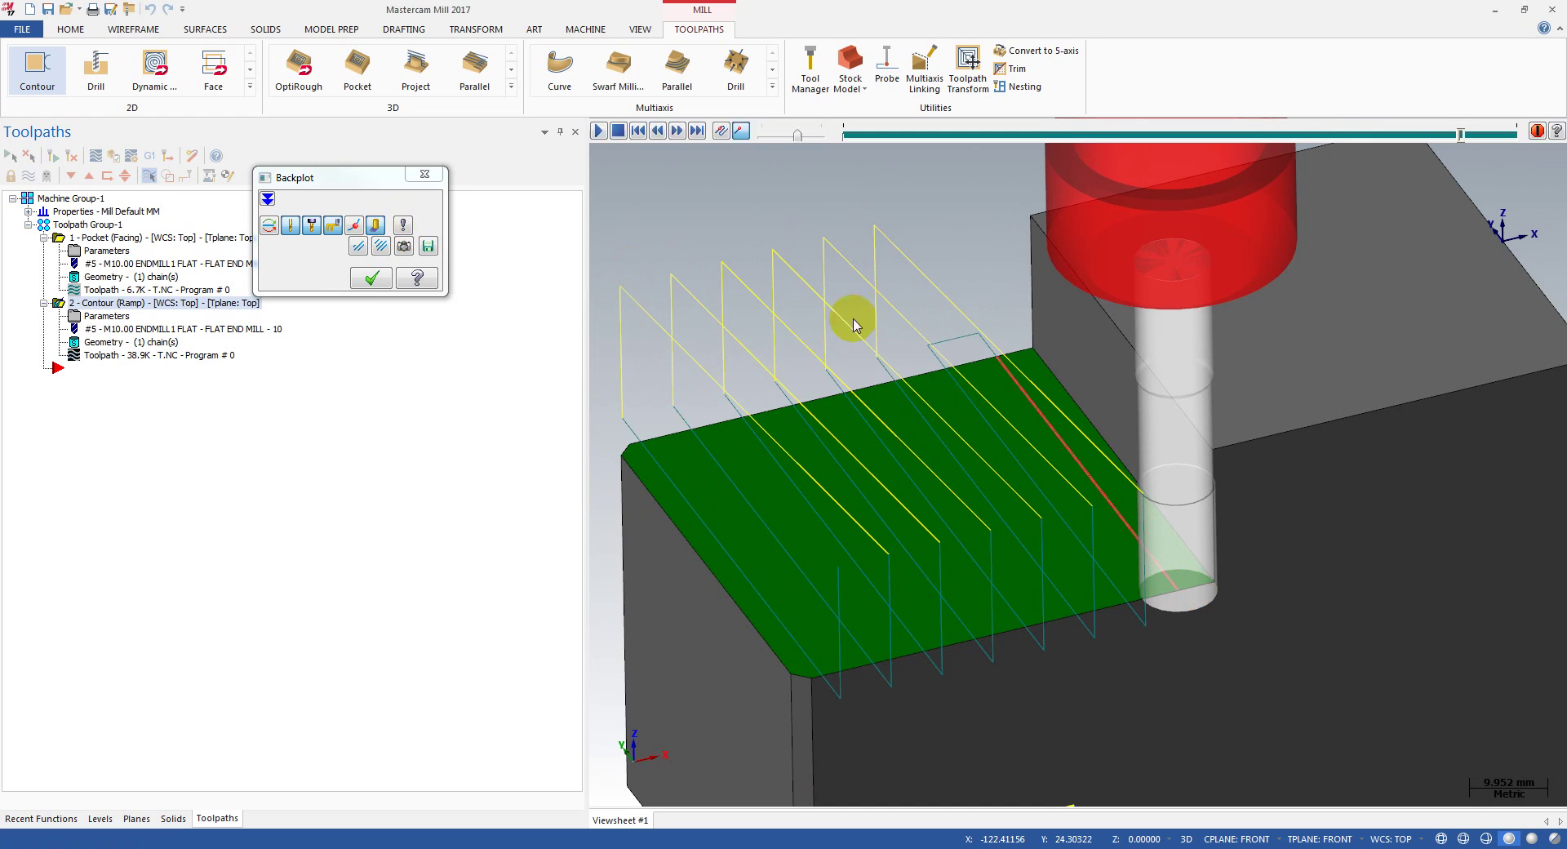
pyautogui.scroll(-1, 868, 307)
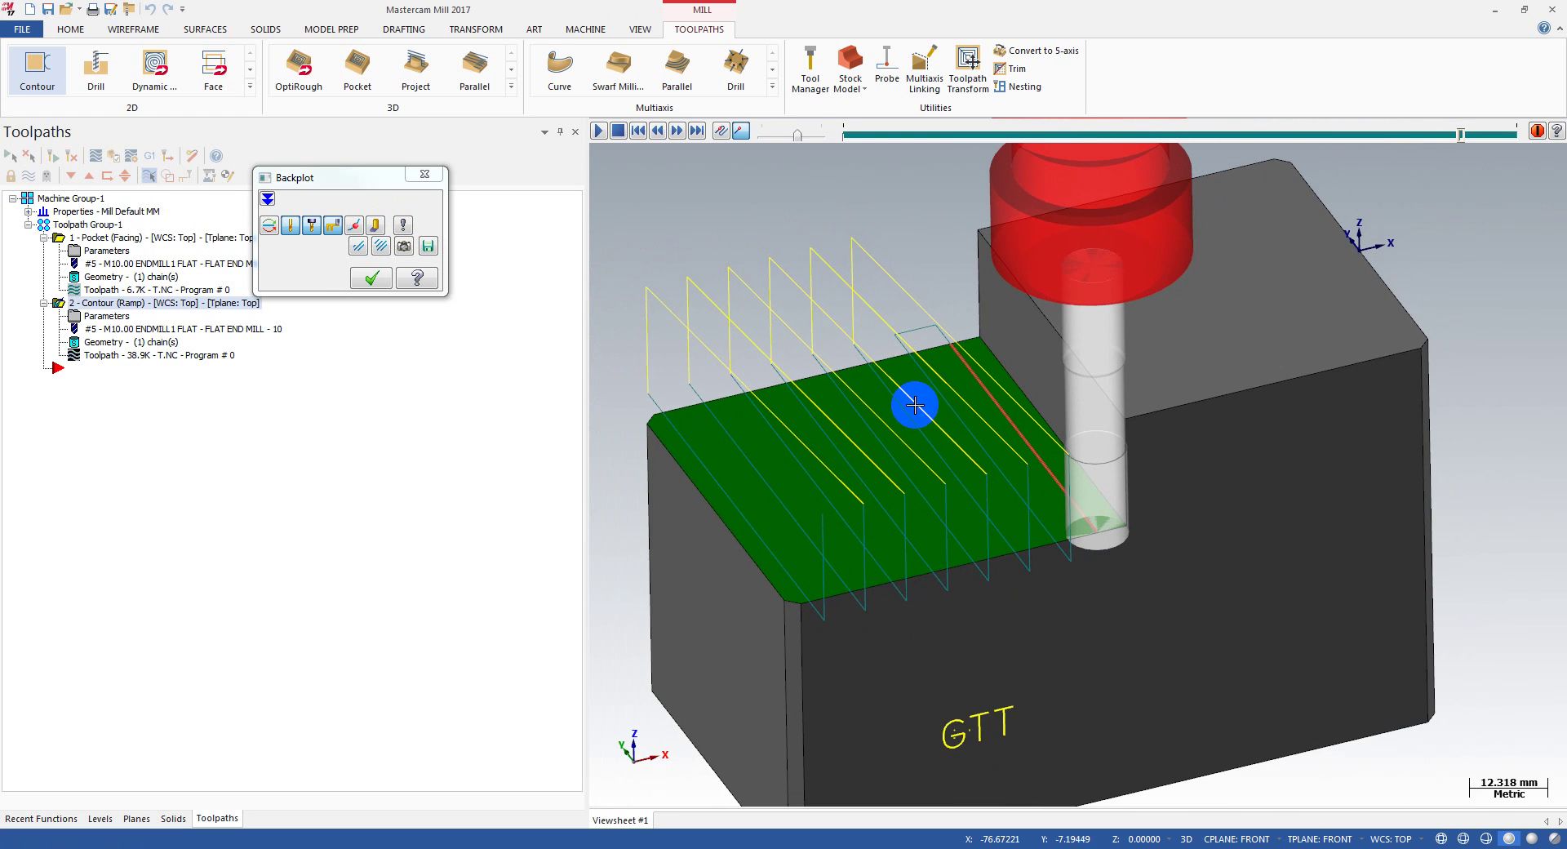
pyautogui.click(902, 337)
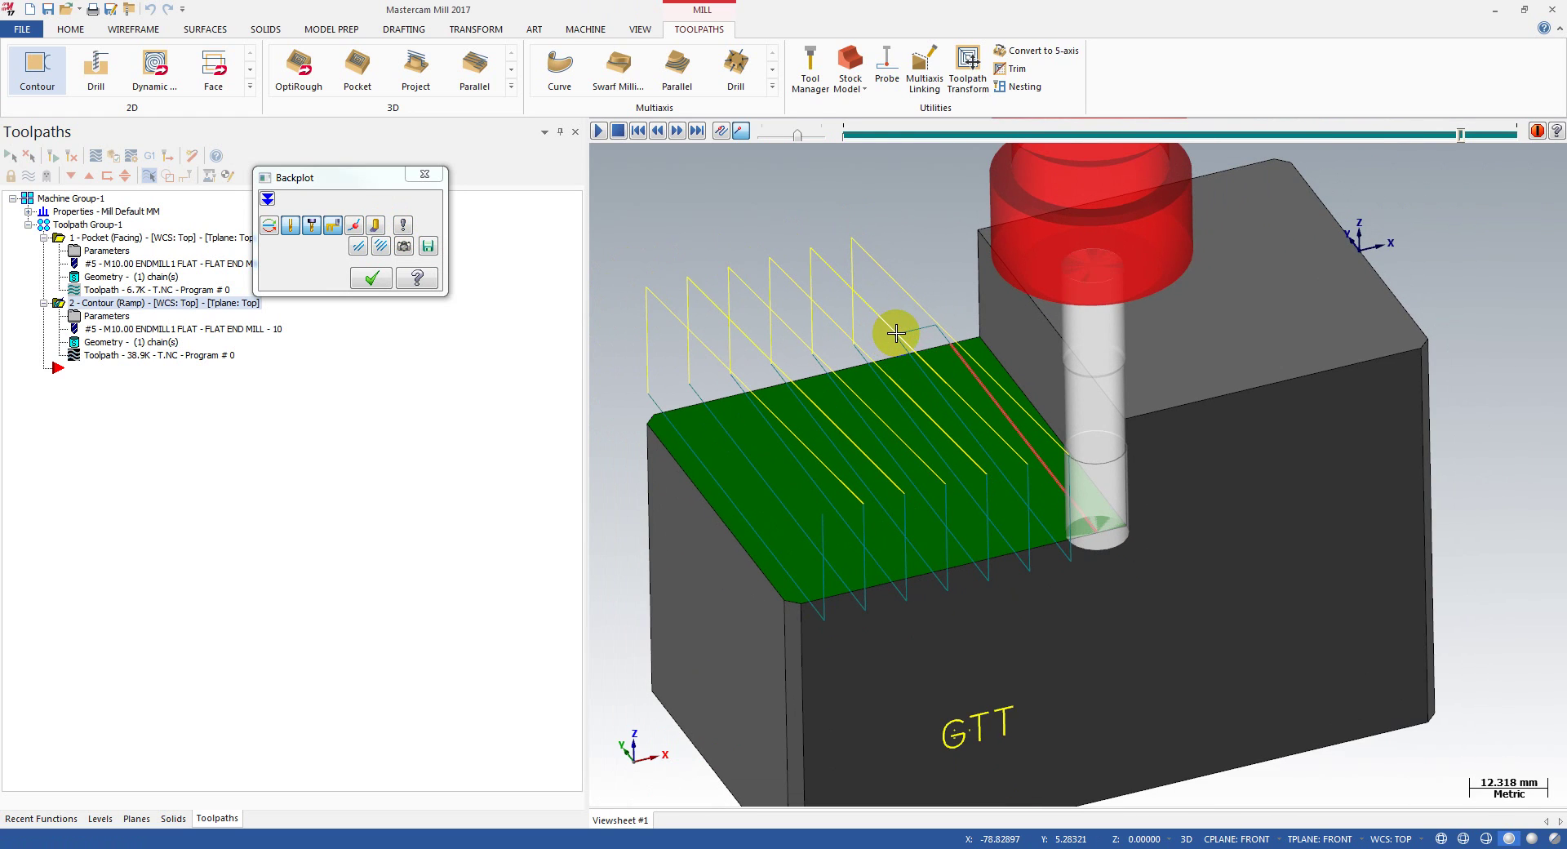
pyautogui.click(917, 352)
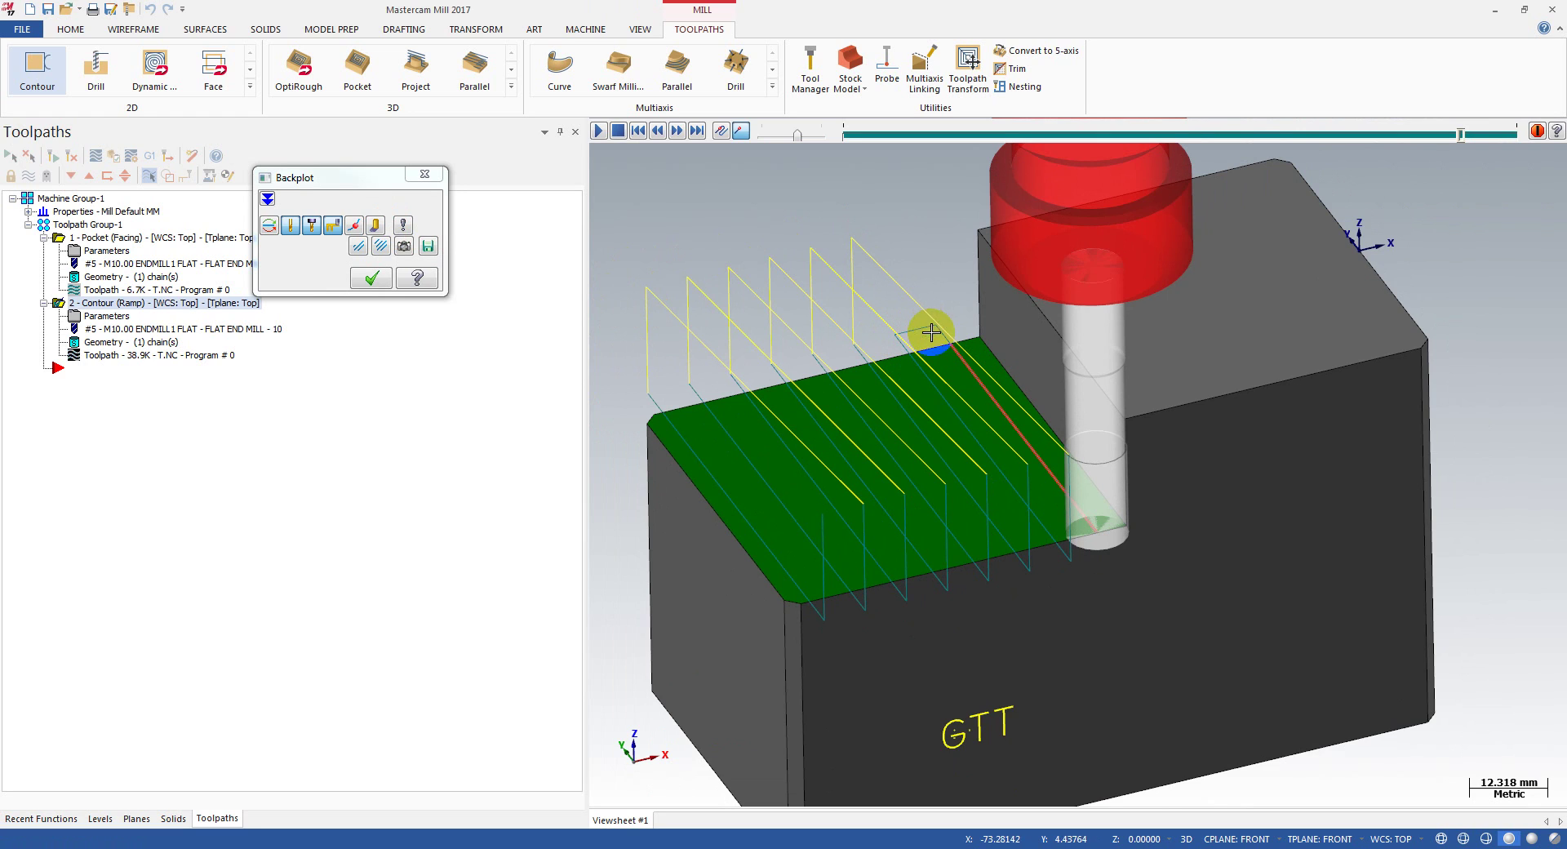
pyautogui.scroll(-1, 955, 413)
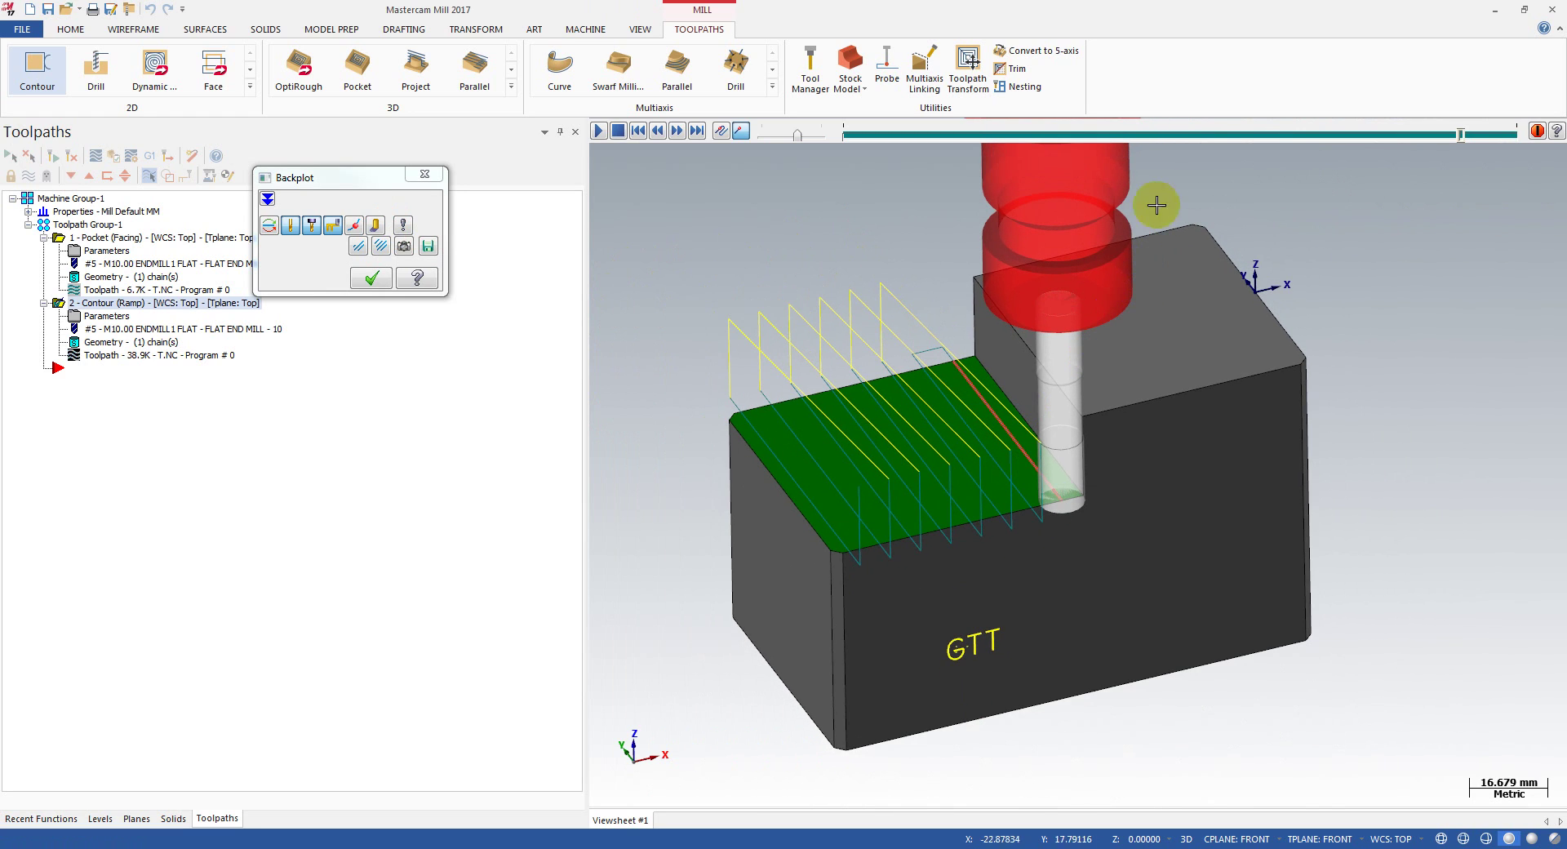
pyautogui.click(1497, 133)
pyautogui.moveTo(1453, 145); pyautogui.dragTo(1501, 139)
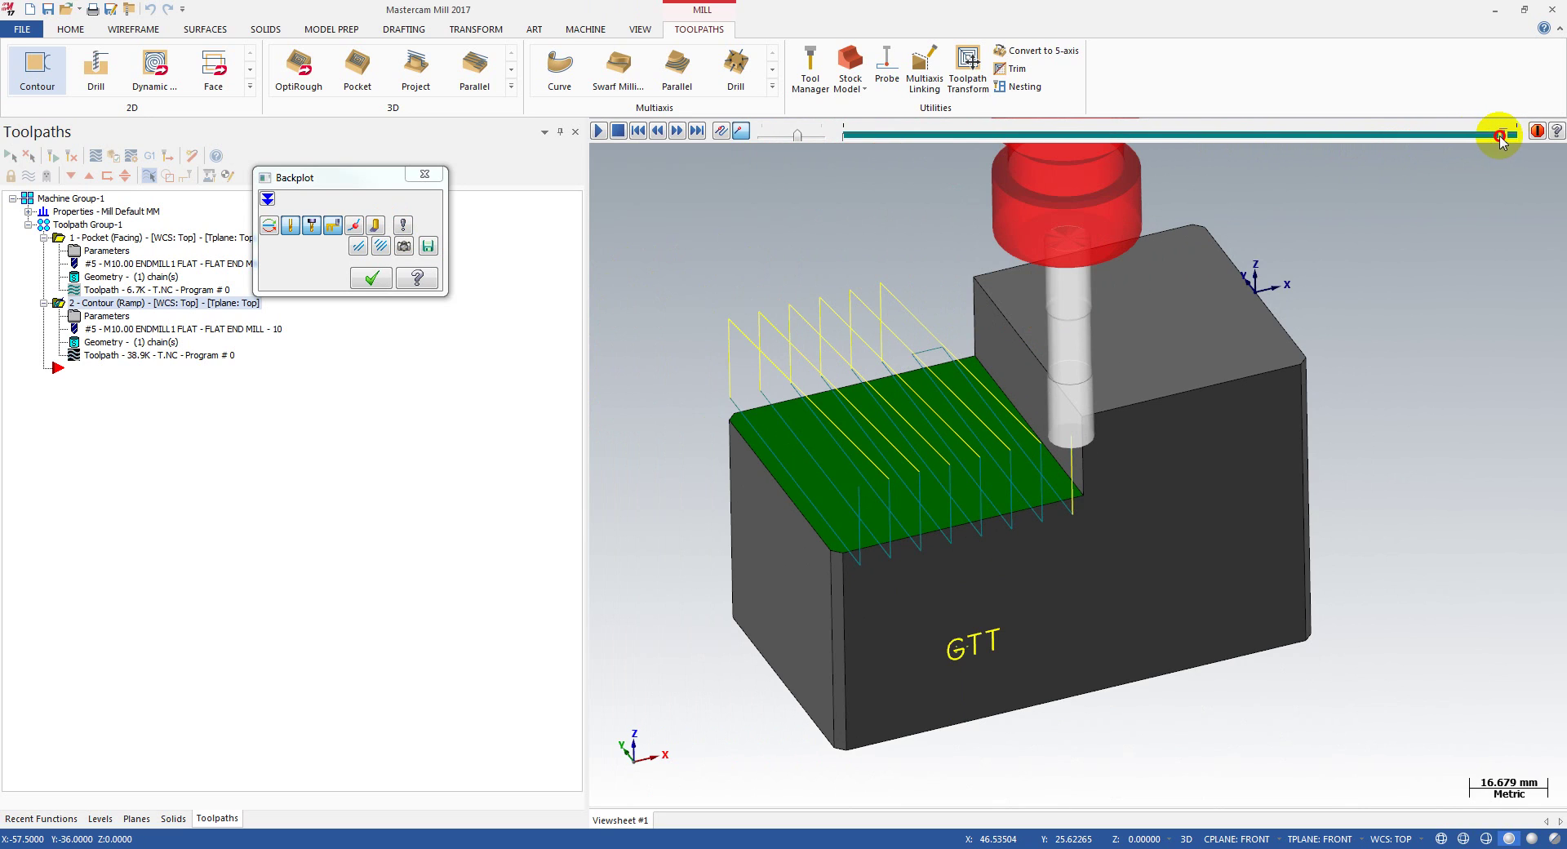
pyautogui.click(371, 278)
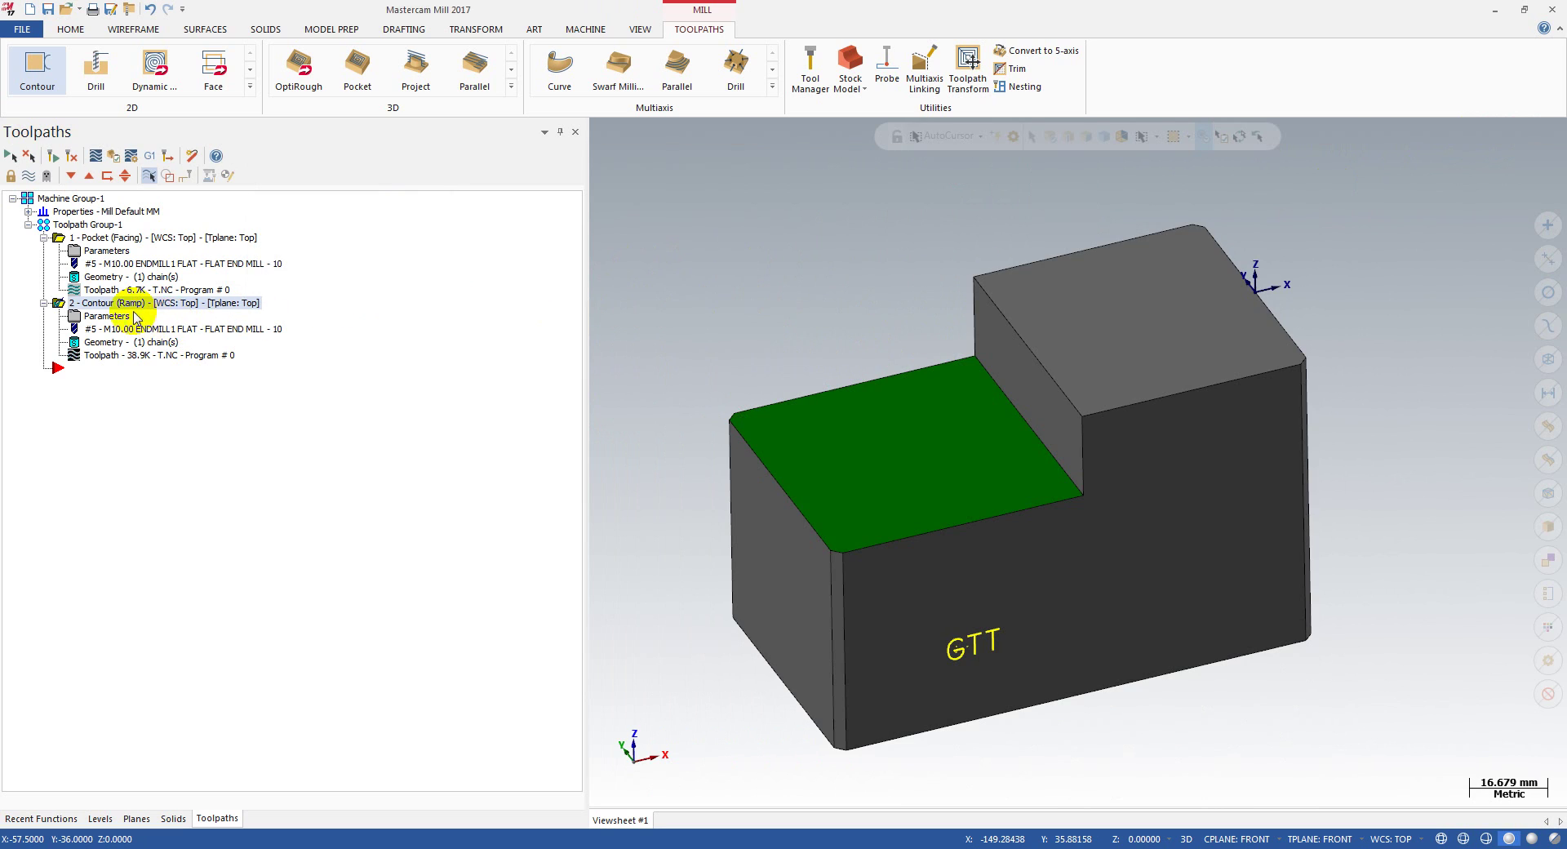
# Change the Contour (Ramp) to 1 rough pass and 7 finish passes and close the parameters
pyautogui.click(110, 315)
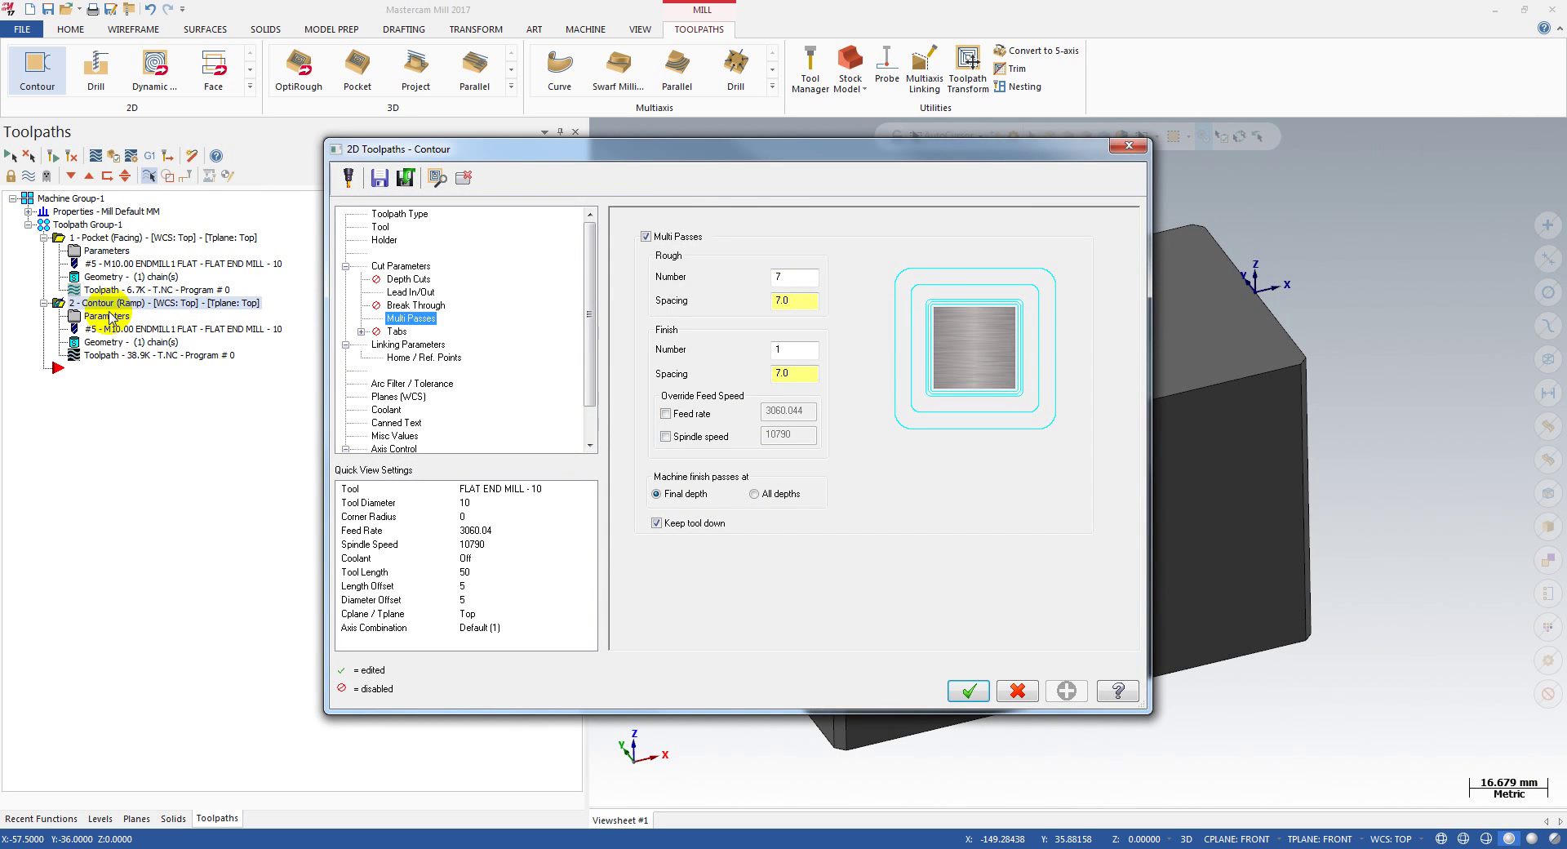
pyautogui.click(800, 282)
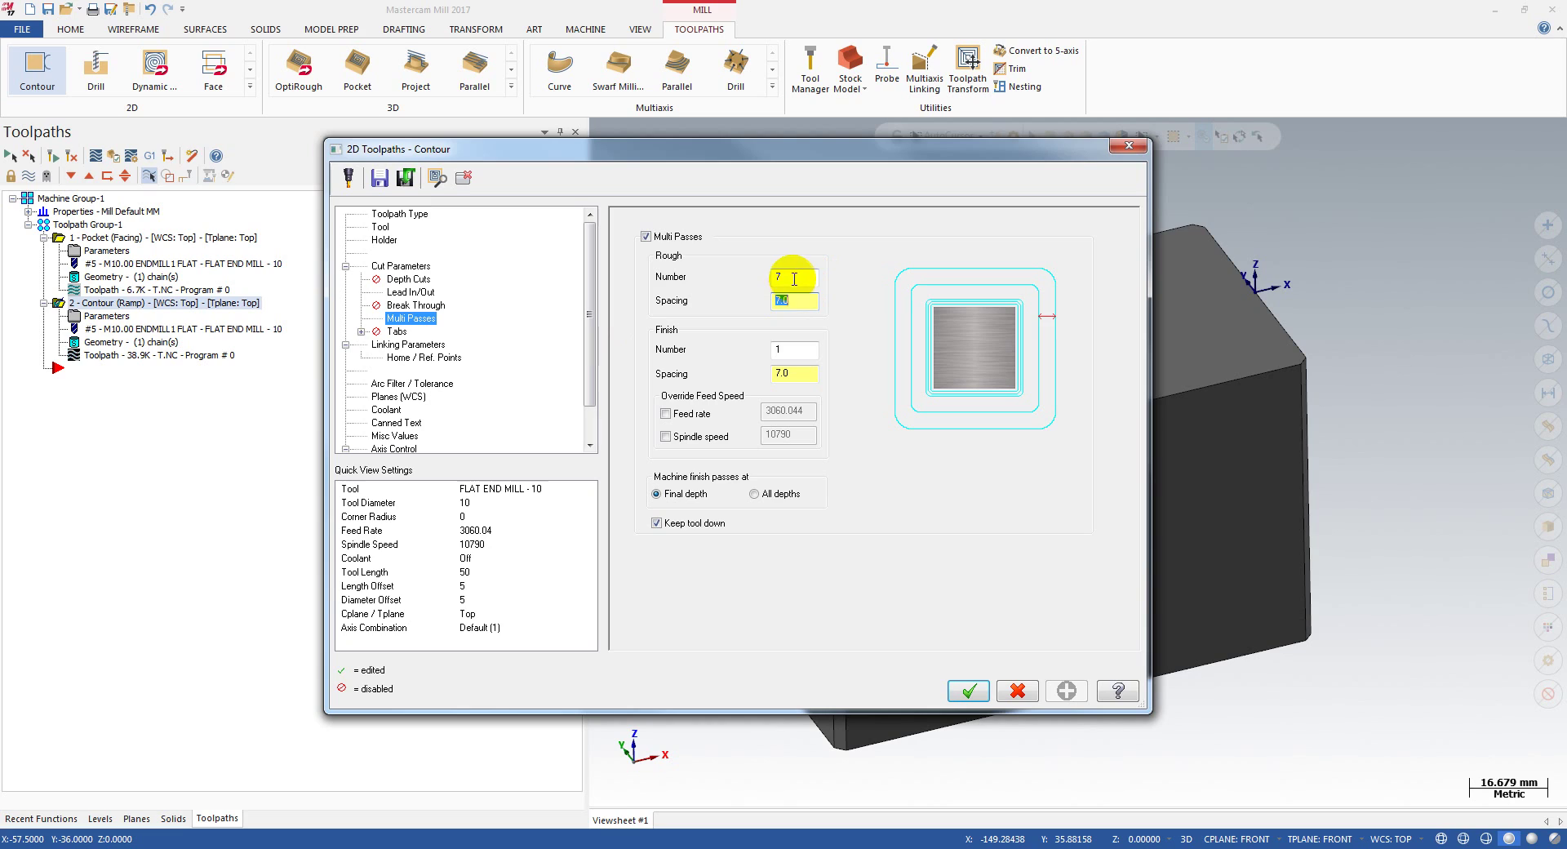
pyautogui.doubleClick(794, 281)
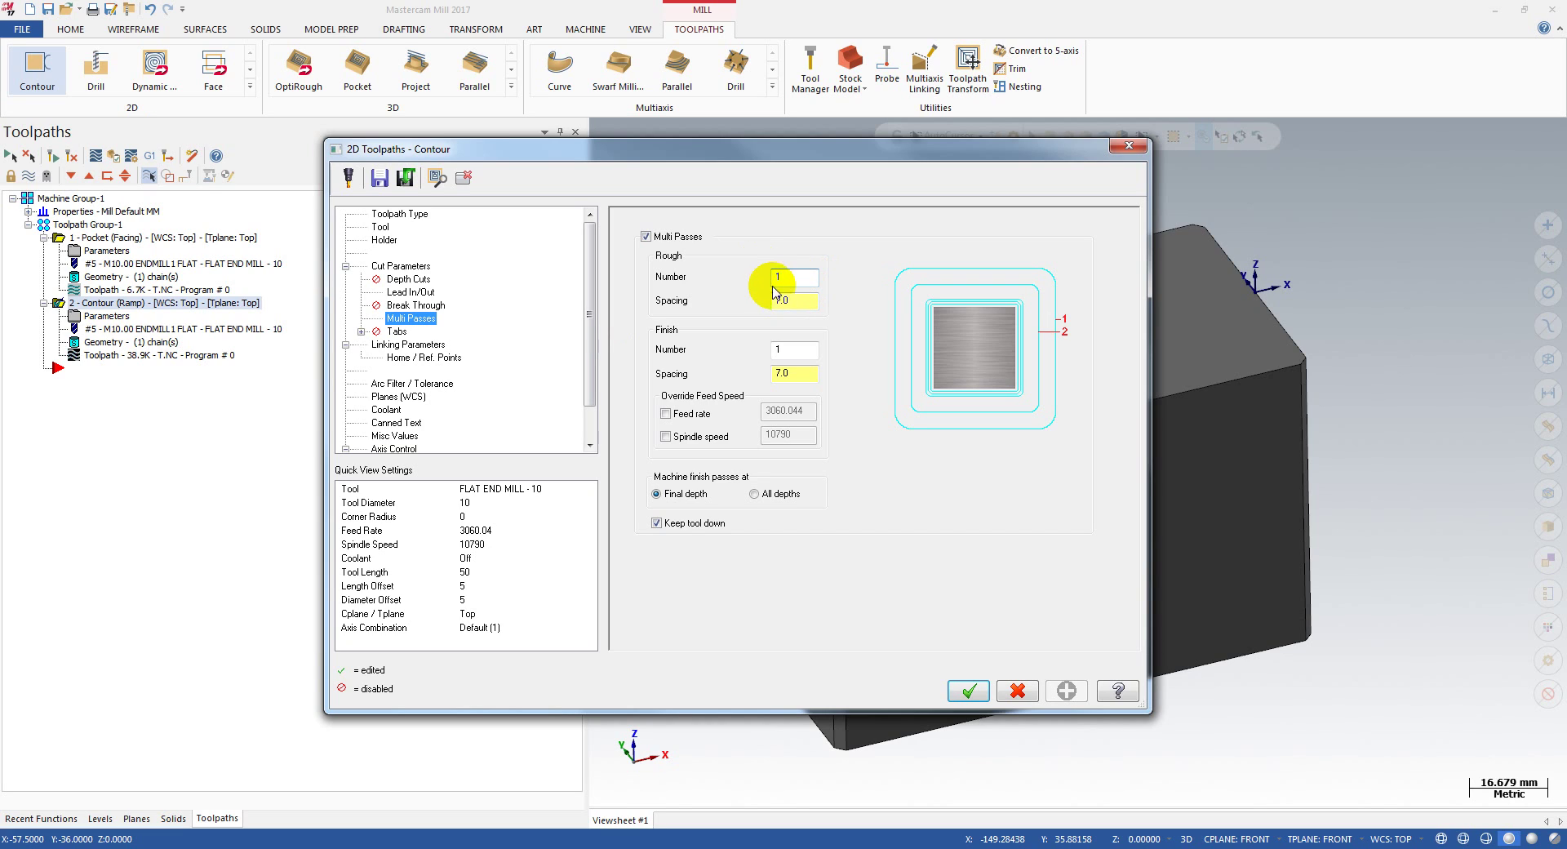
pyautogui.doubleClick(780, 300)
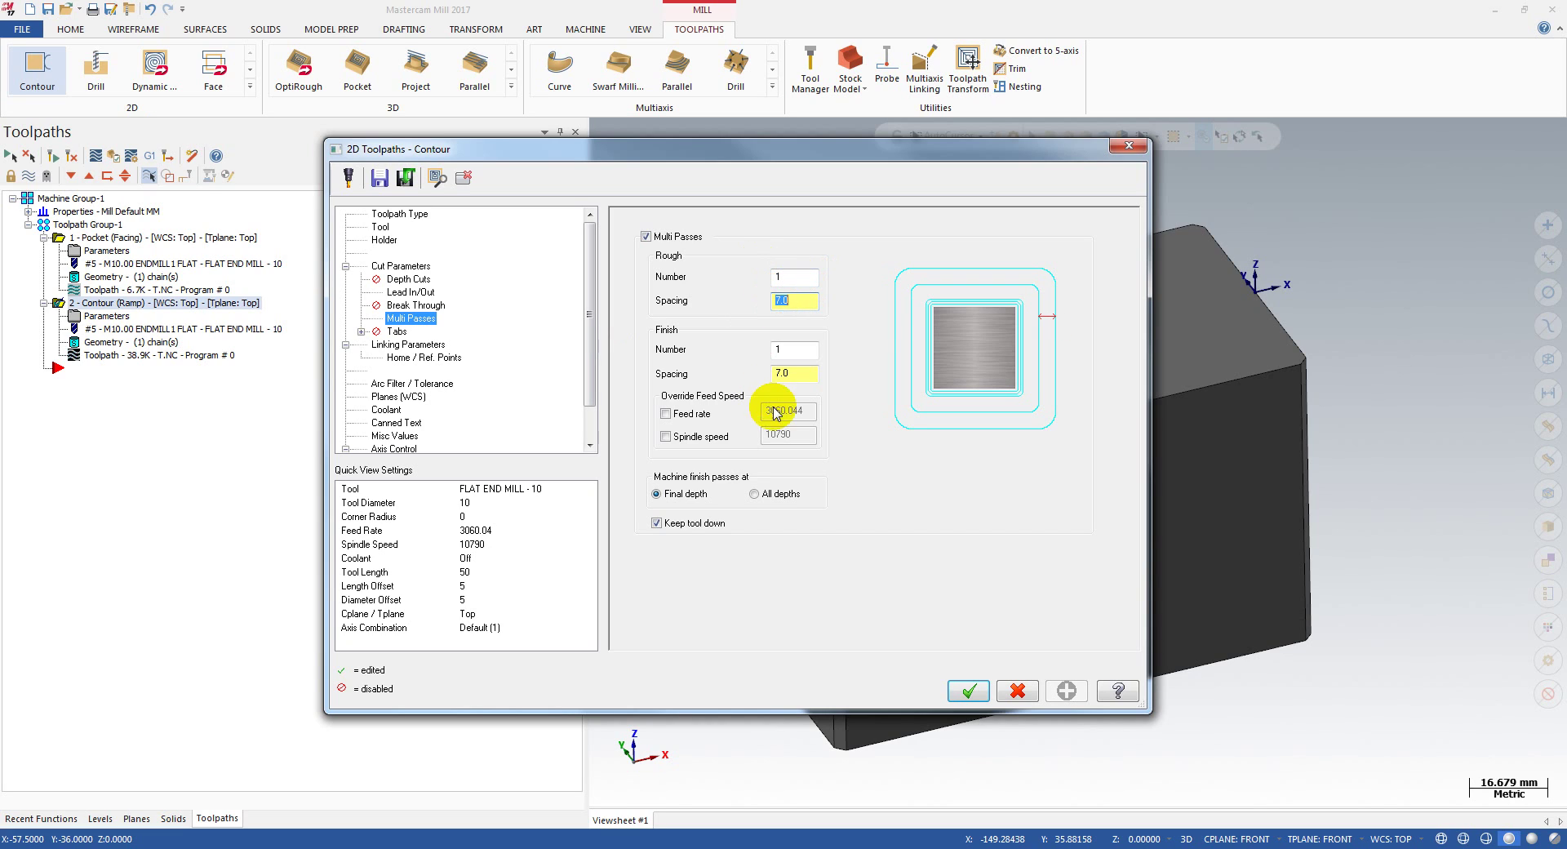
pyautogui.click(795, 350)
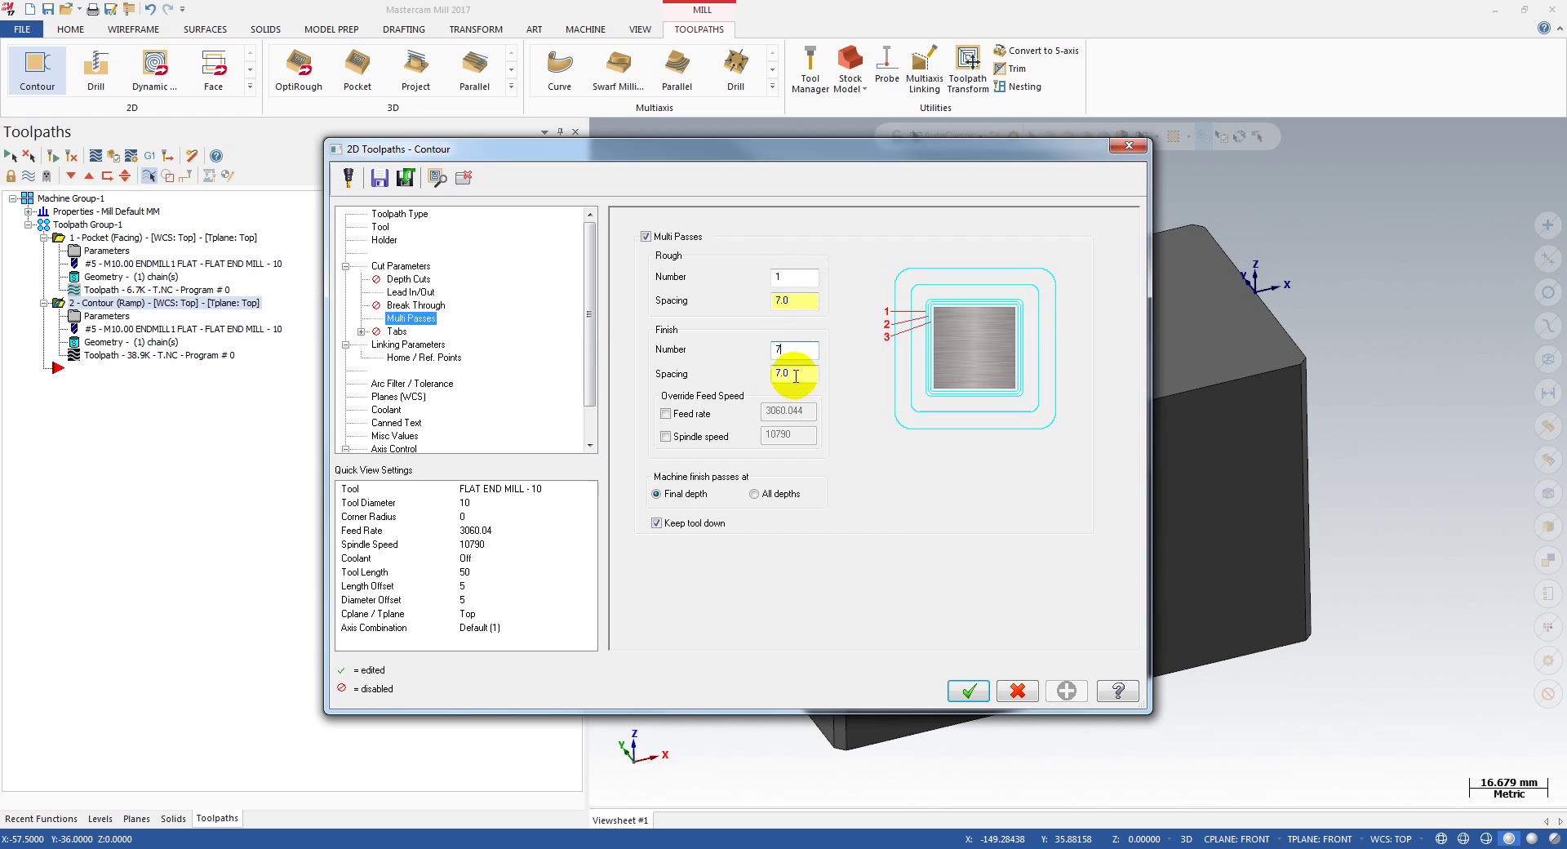
pyautogui.click(968, 691)
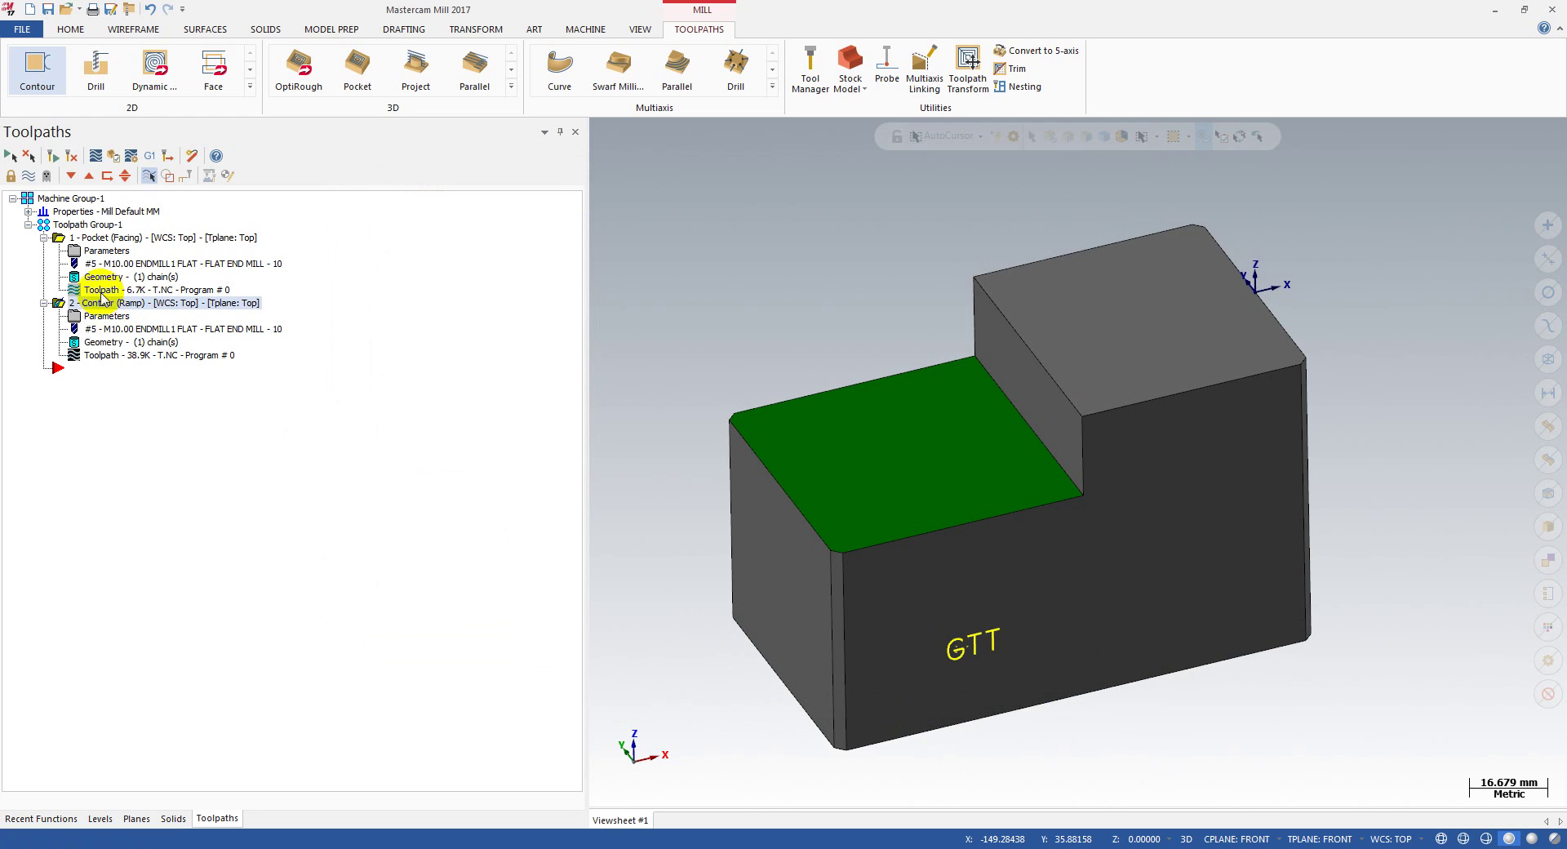
# Regenerate the Contour toolpath at 38.0K and backplot all toolpaths through to the end
pyautogui.click(51, 156)
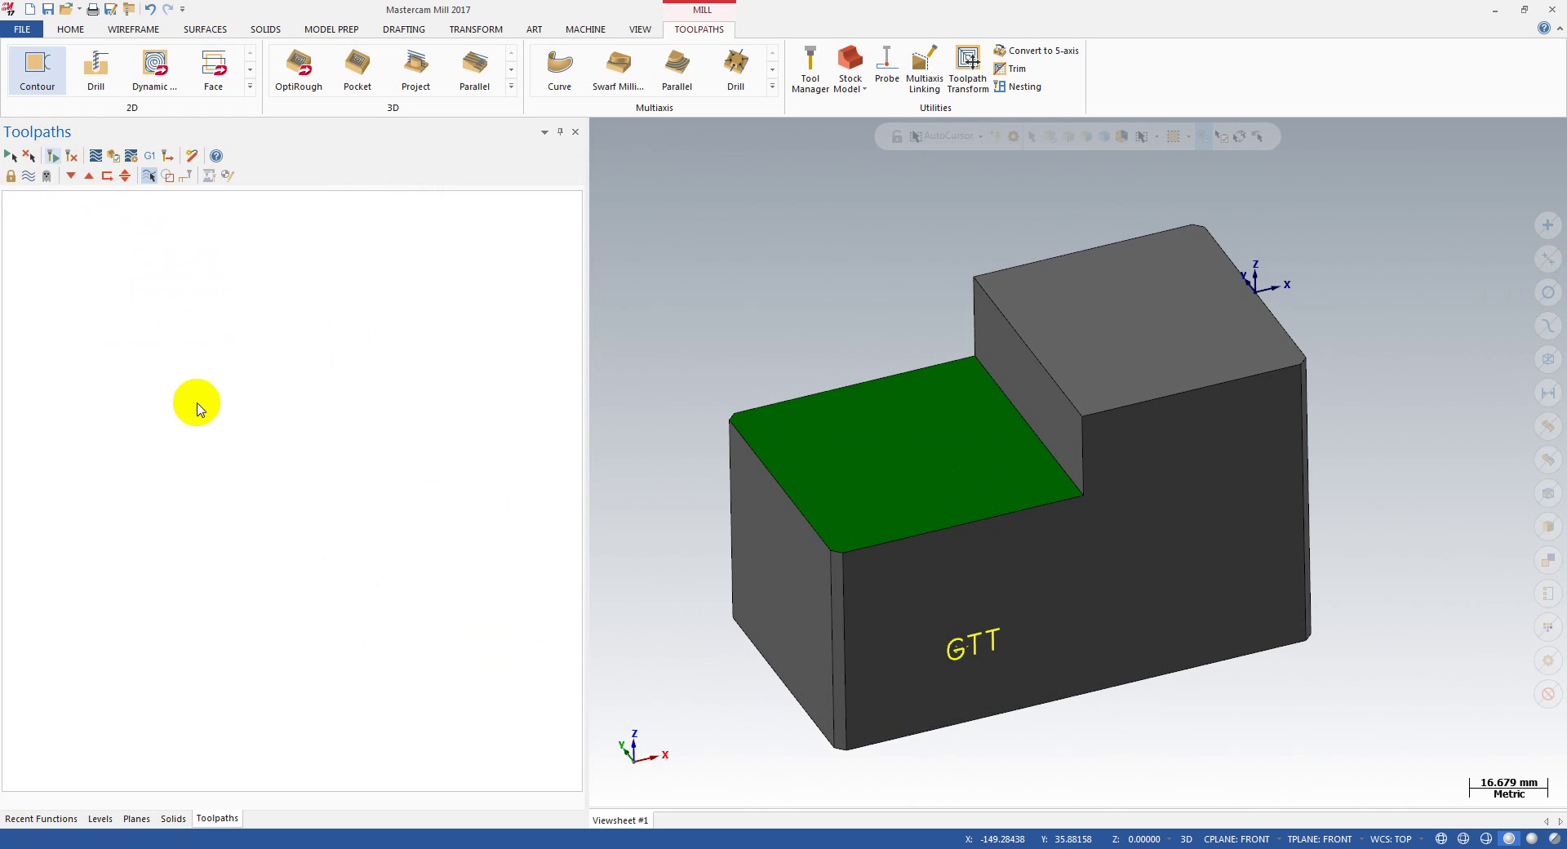
pyautogui.hotkey('alt', 't')
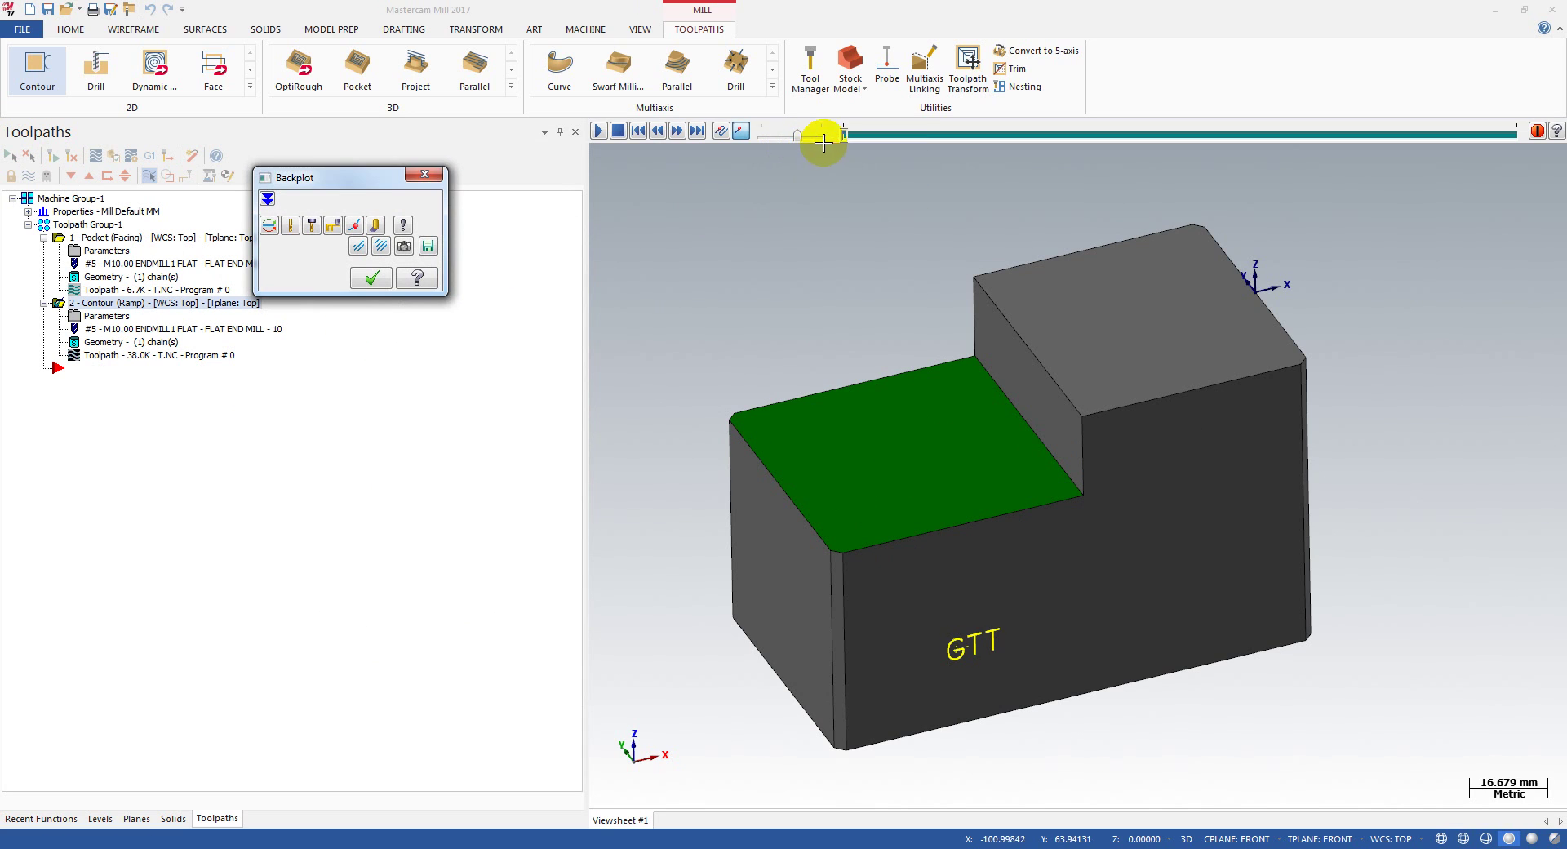
pyautogui.moveTo(846, 134); pyautogui.dragTo(1254, 135)
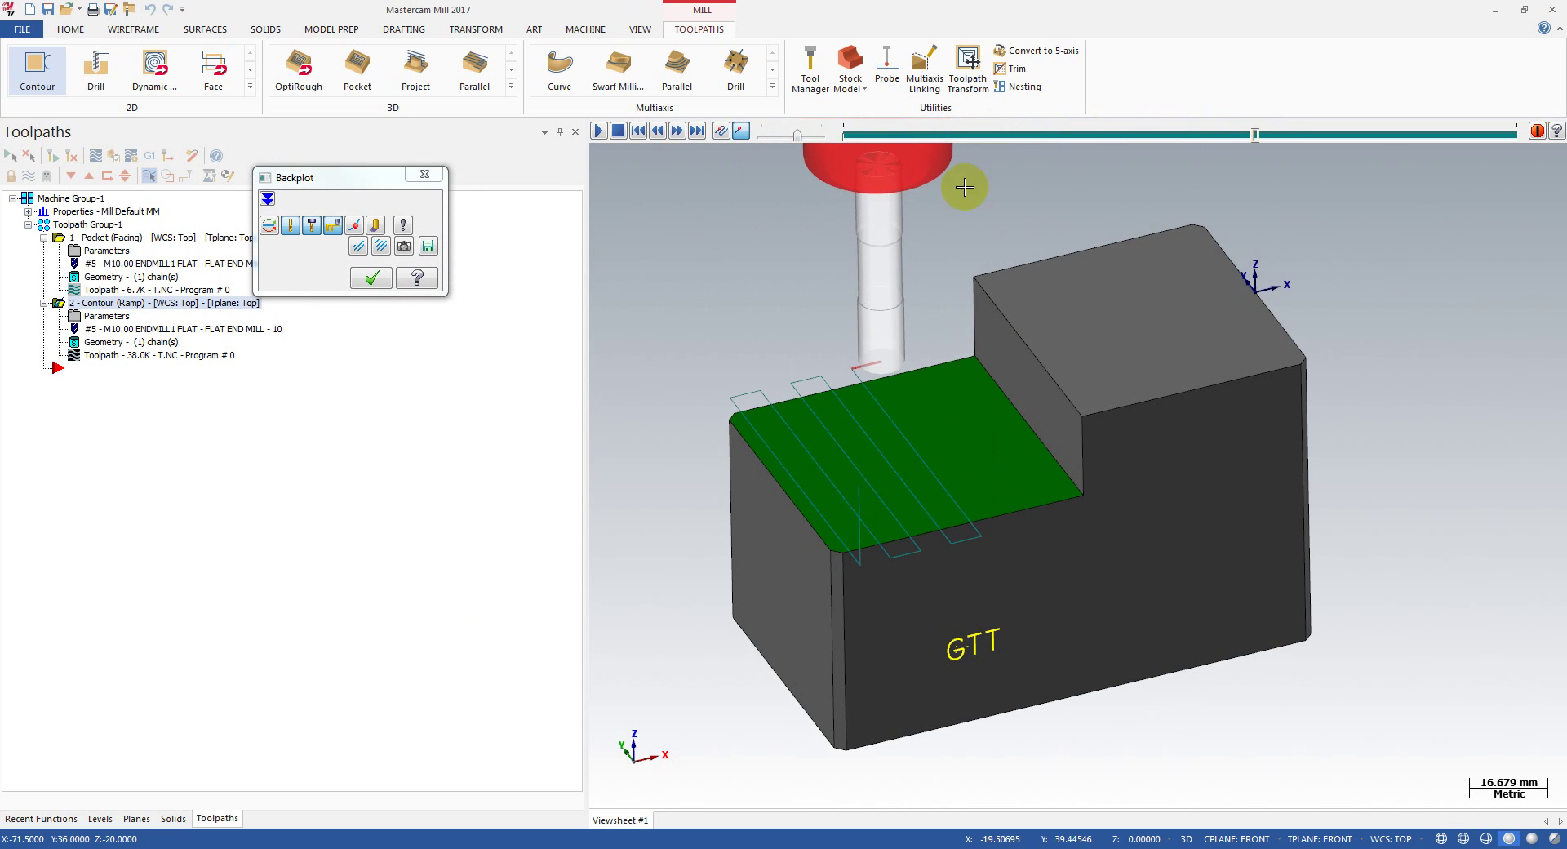
pyautogui.click(406, 224)
pyautogui.moveTo(1257, 135)
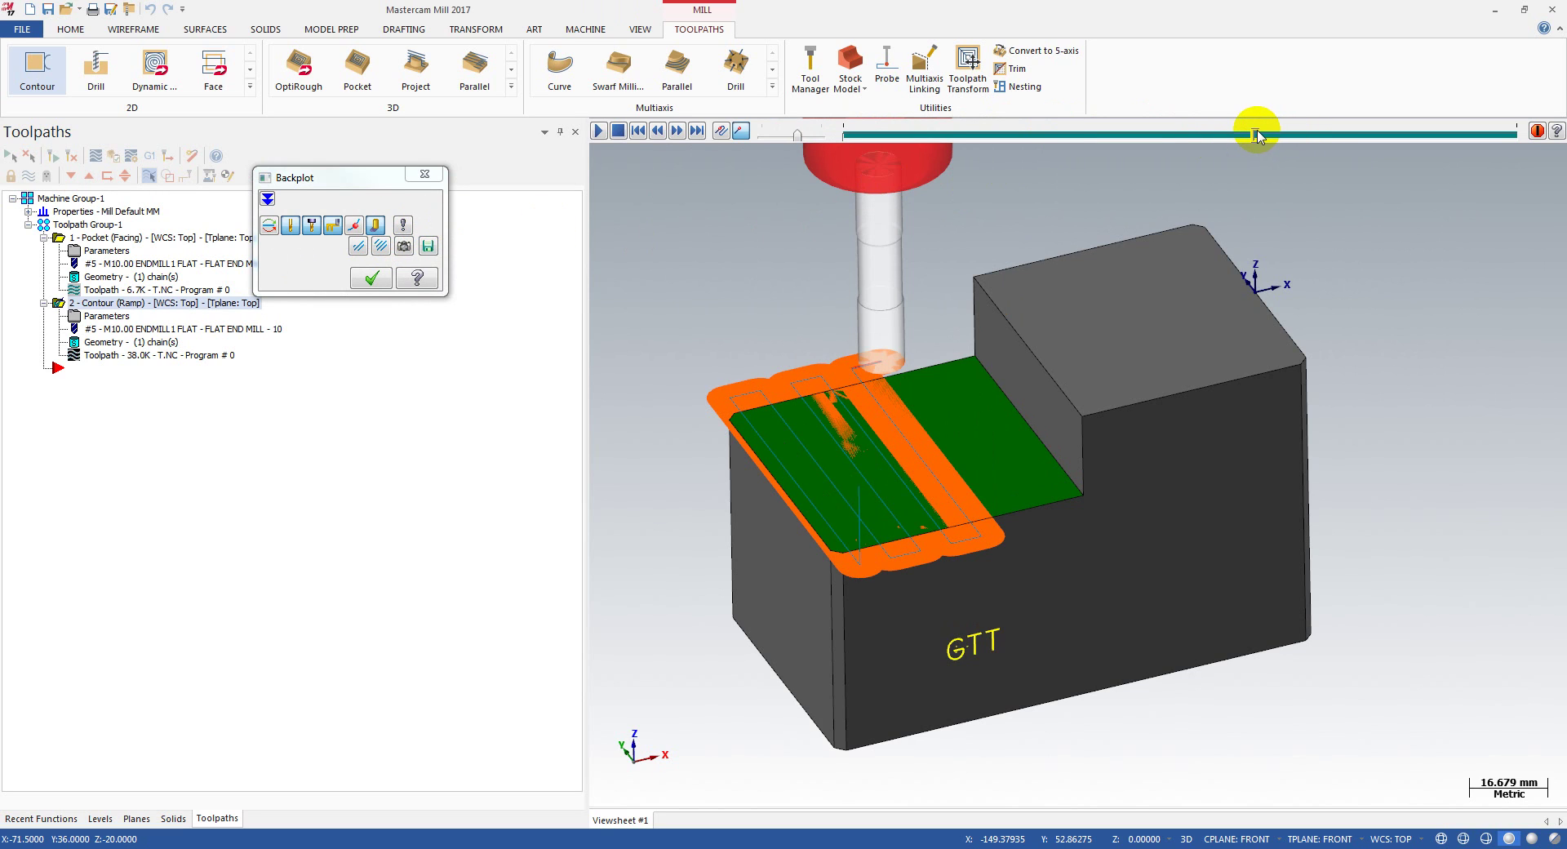
pyautogui.moveTo(1265, 139); pyautogui.dragTo(1516, 133)
pyautogui.scroll(-2, 914, 351)
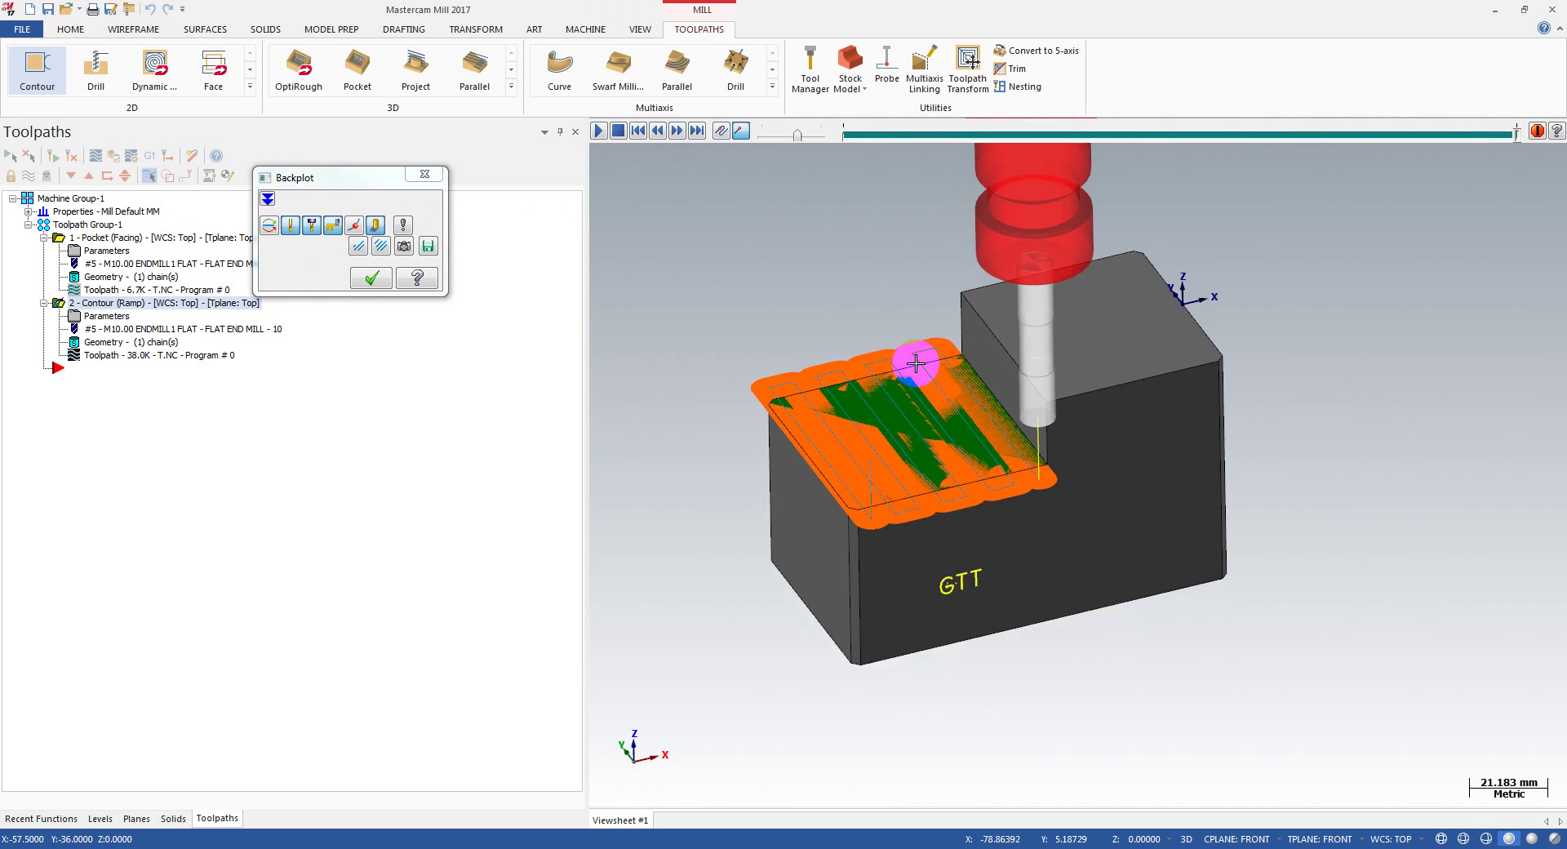
pyautogui.click(369, 279)
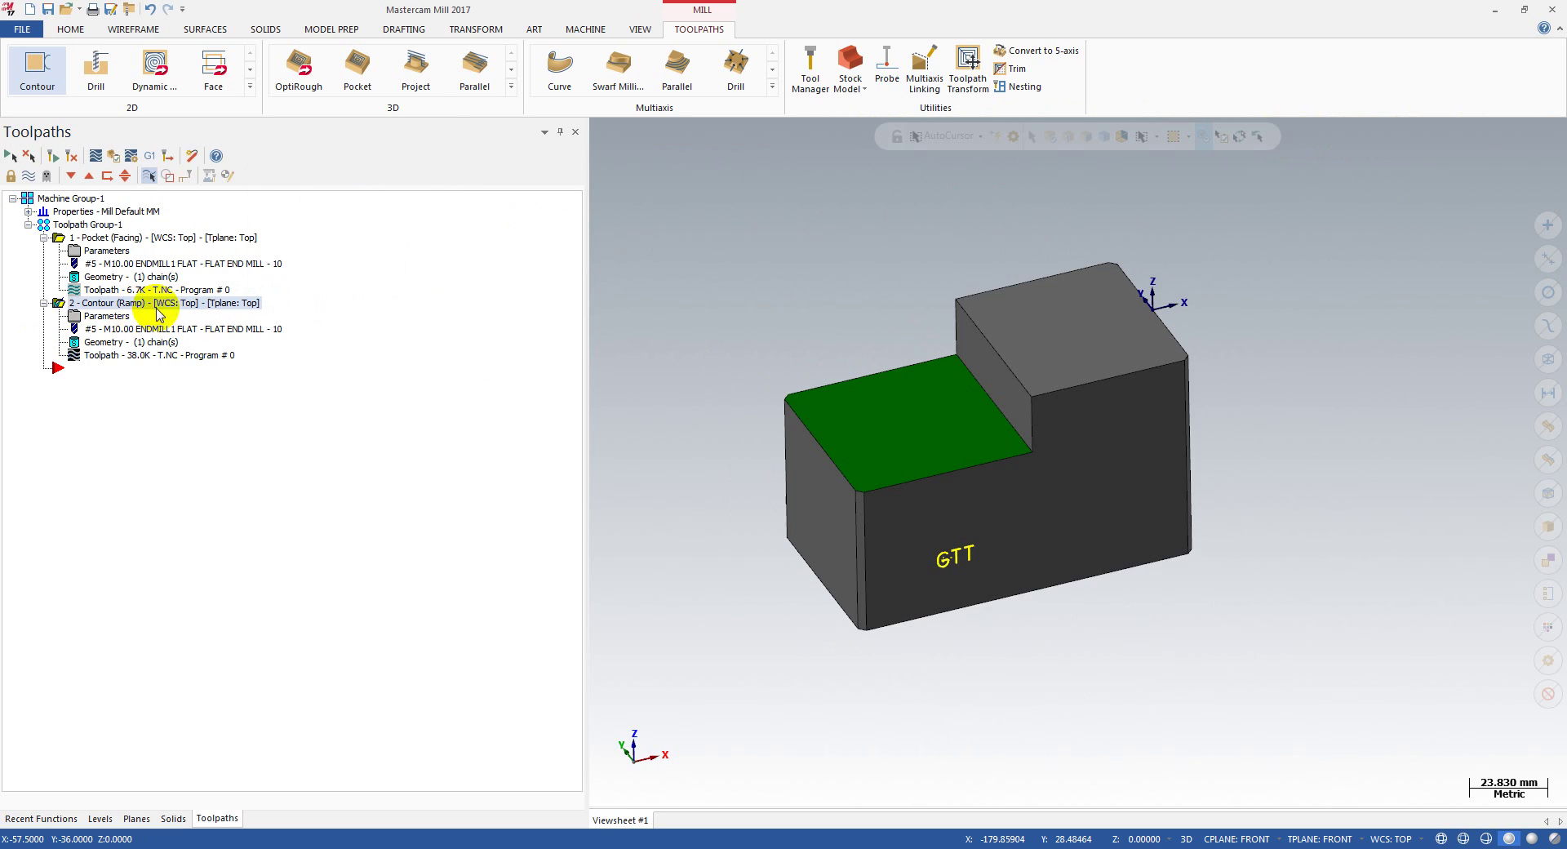
# Backplot the Contour toolpath alone across the lower step, then close the backplot
pyautogui.click(135, 354)
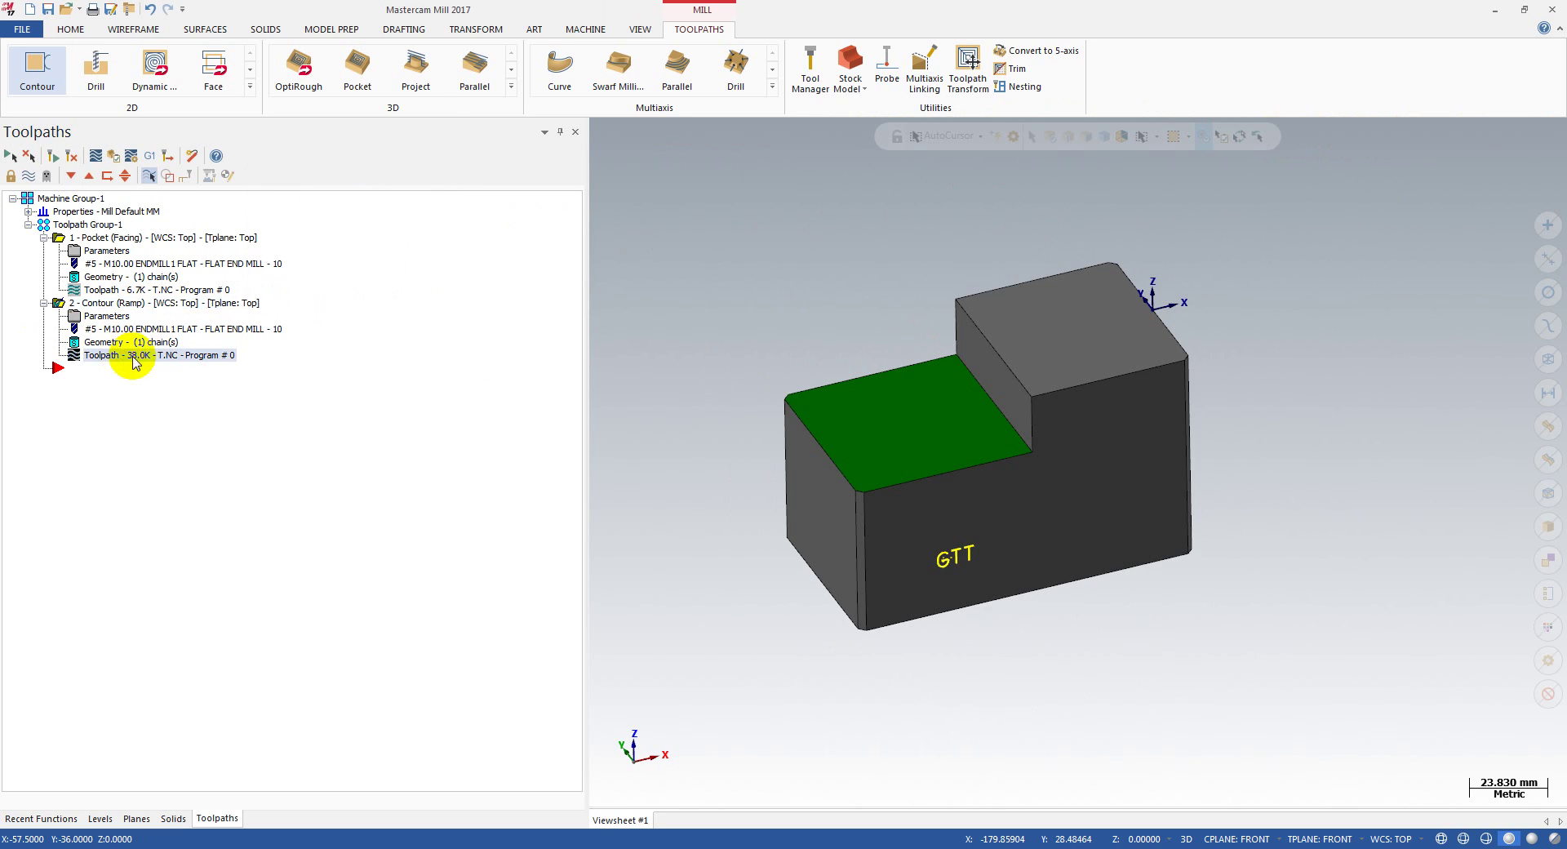
pyautogui.moveTo(841, 133); pyautogui.dragTo(1517, 131)
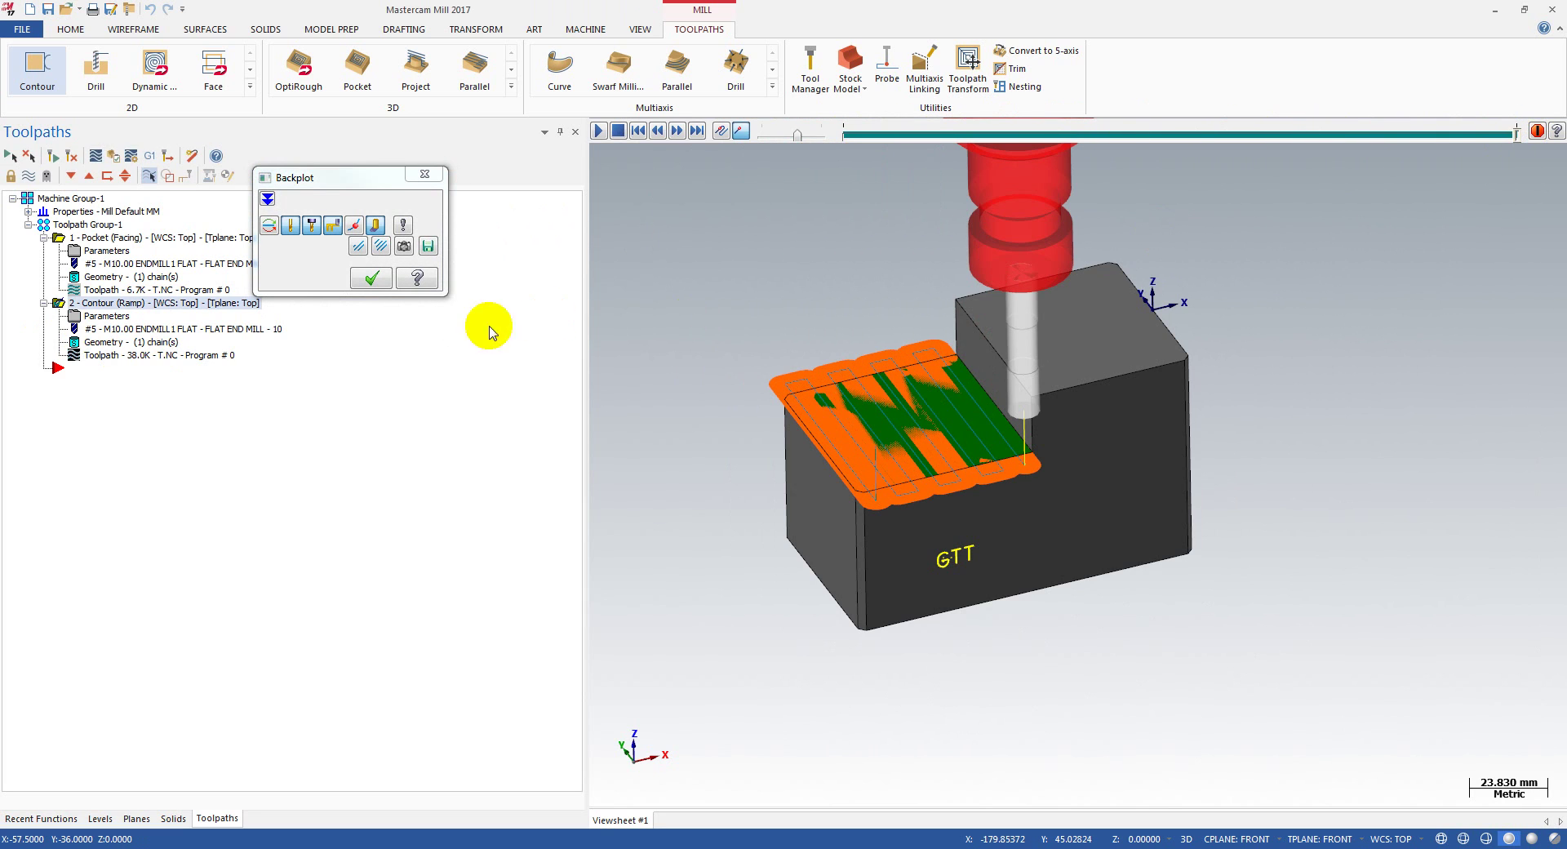
pyautogui.click(369, 279)
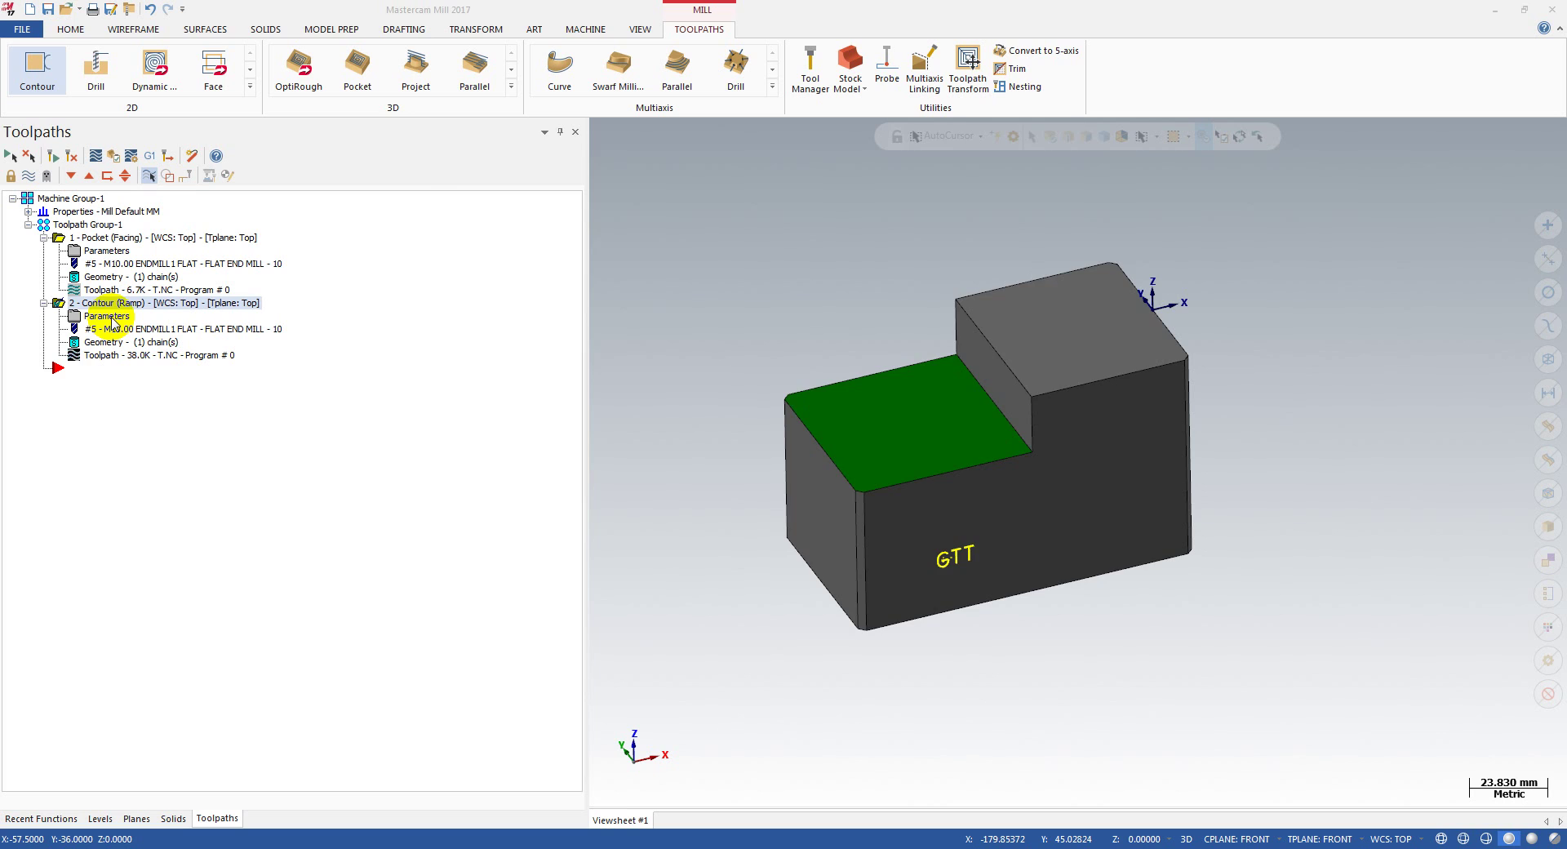
# Reopen the Contour Cut Parameters, keeping Ramp as the contour type with ramp depth 5
pyautogui.click(109, 319)
pyautogui.click(417, 266)
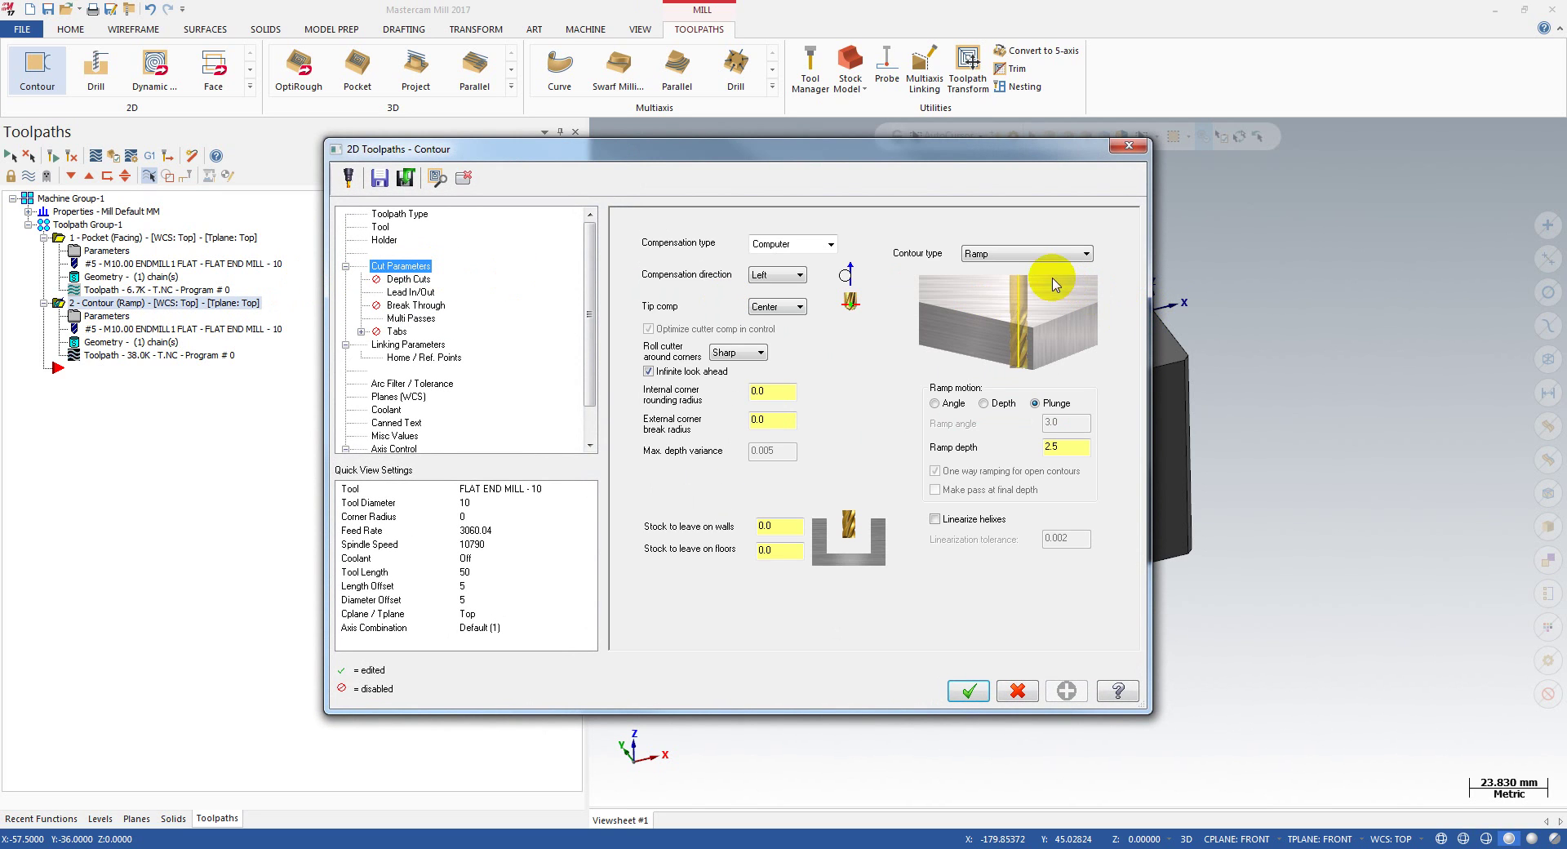
pyautogui.click(980, 256)
pyautogui.click(981, 256)
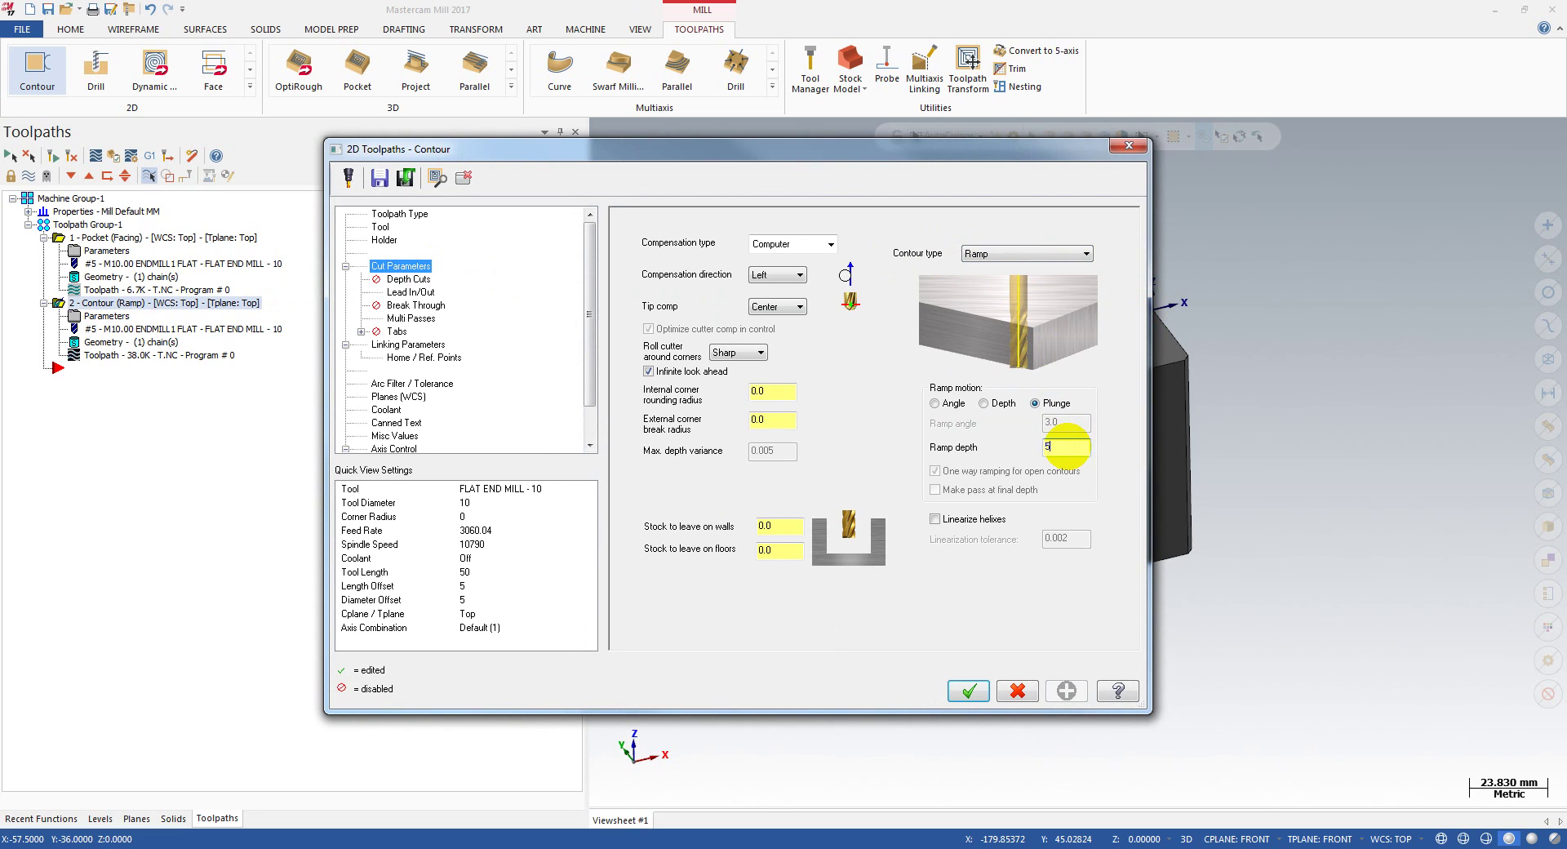
# Review the Contour's Depth Cuts, Lead In/Out and Multi Passes settings
pyautogui.click(400, 279)
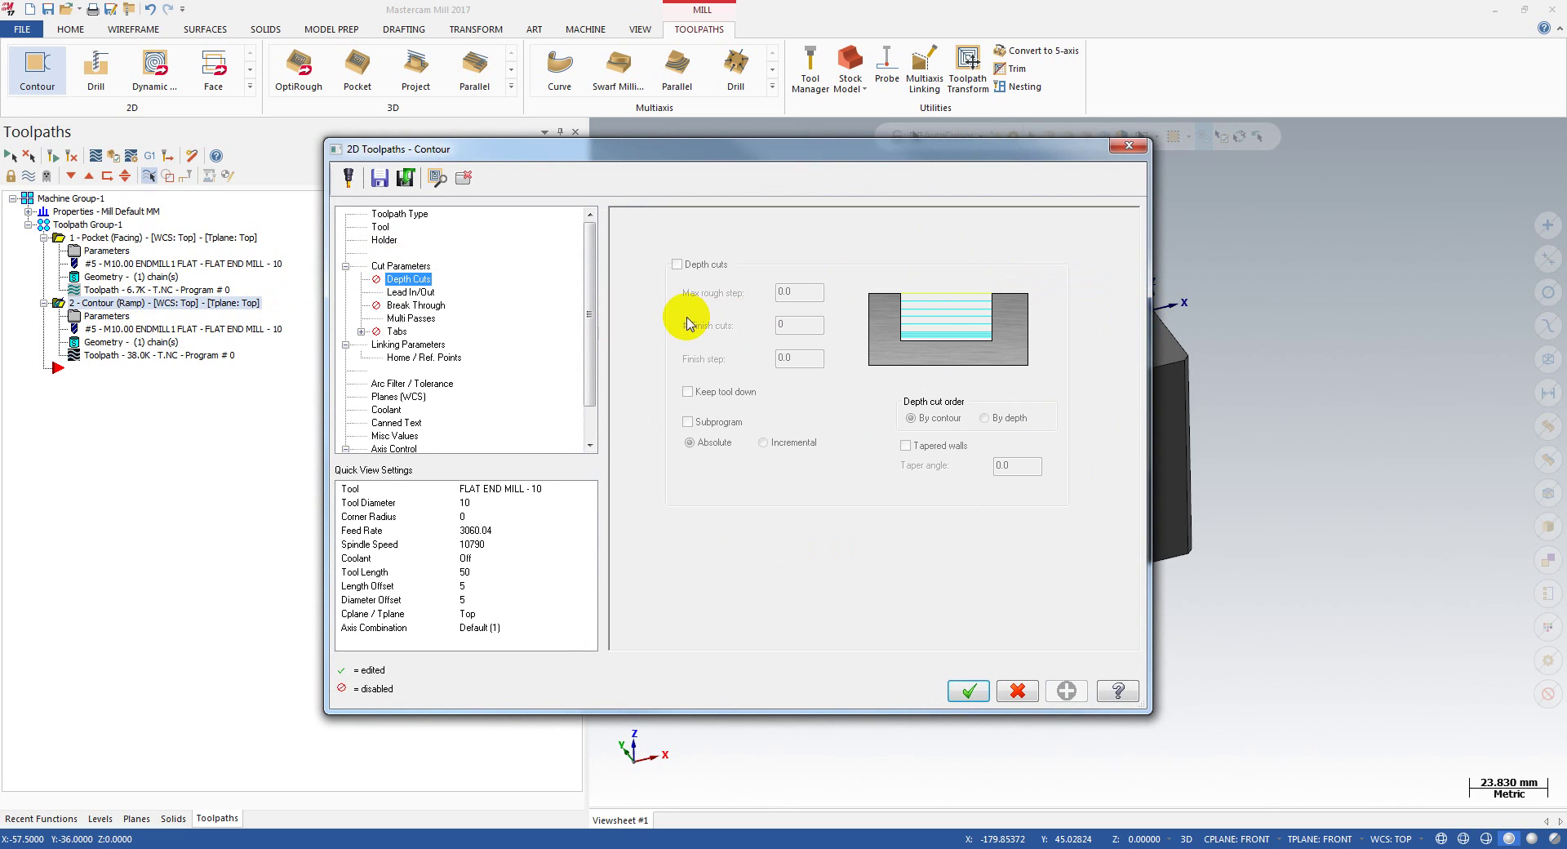
pyautogui.click(421, 296)
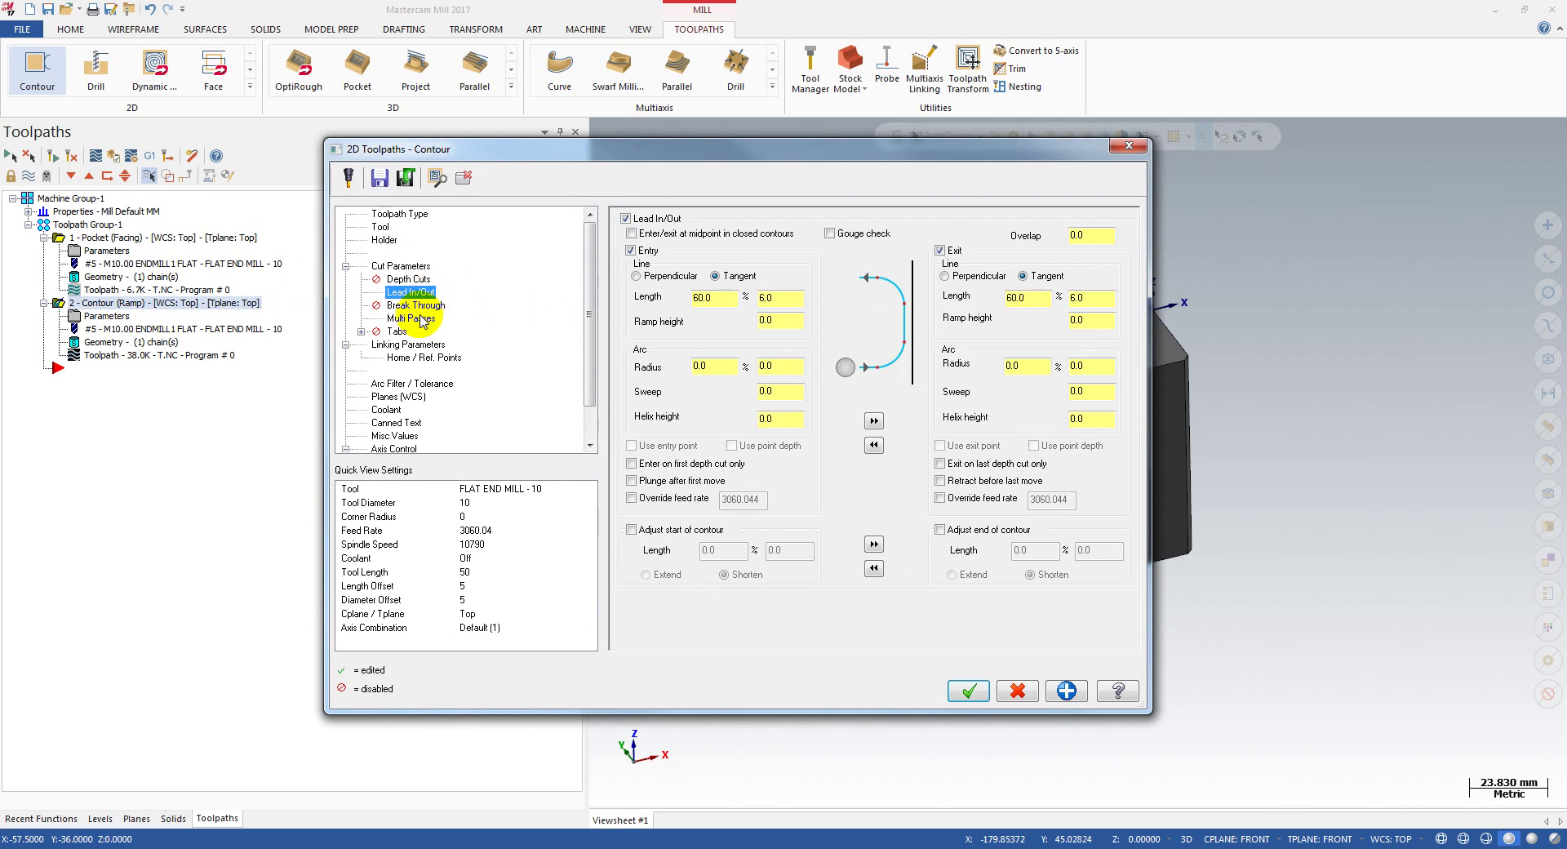
pyautogui.click(413, 317)
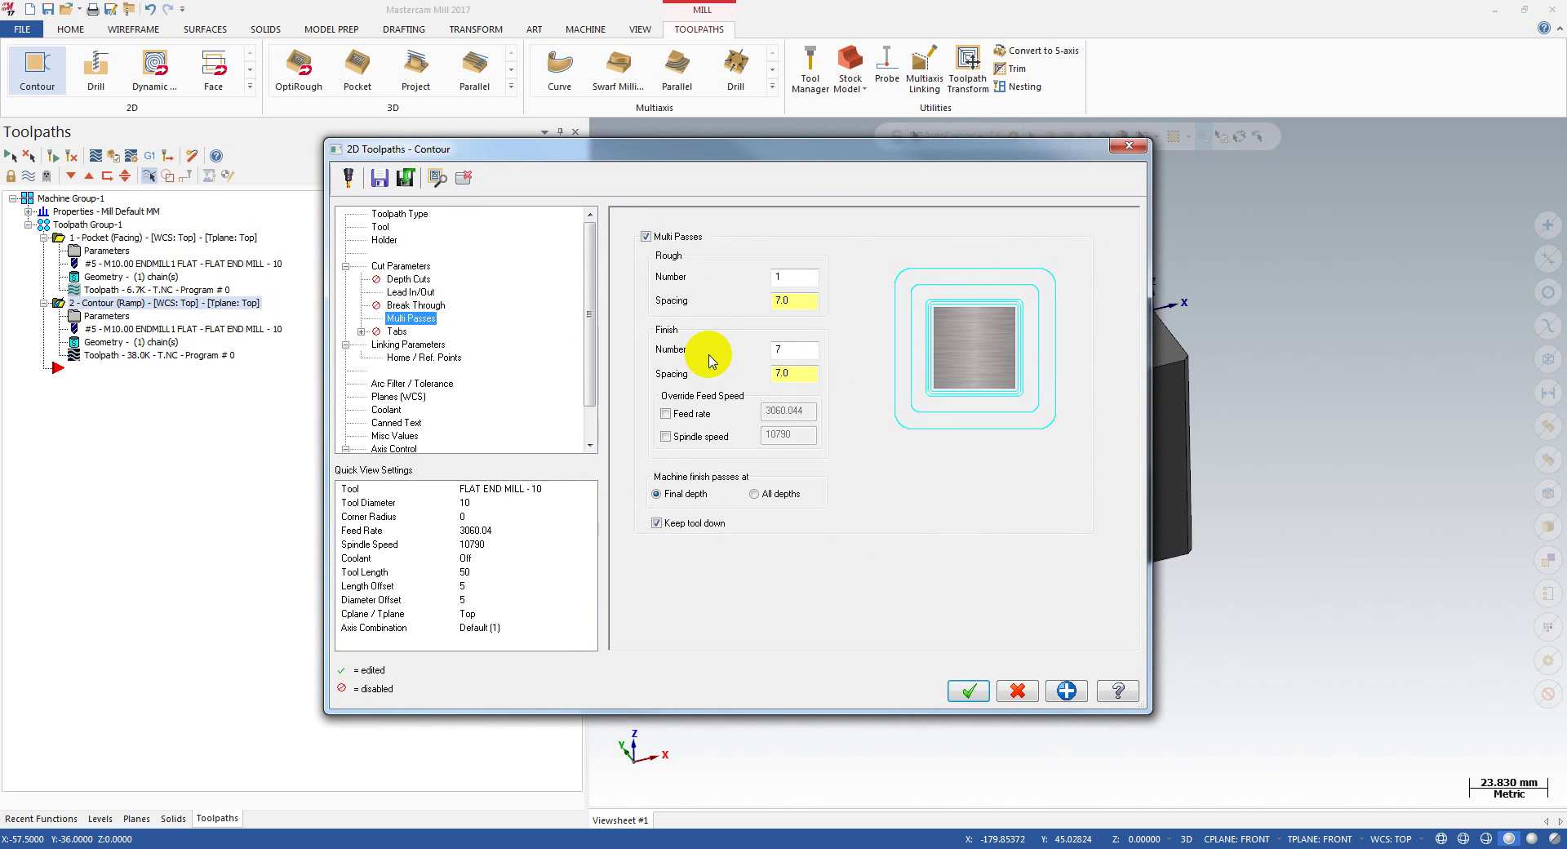
# Adjust the multi-pass rough spacing and the Linking Parameters top of stock and depth values
pyautogui.doubleClick(799, 300)
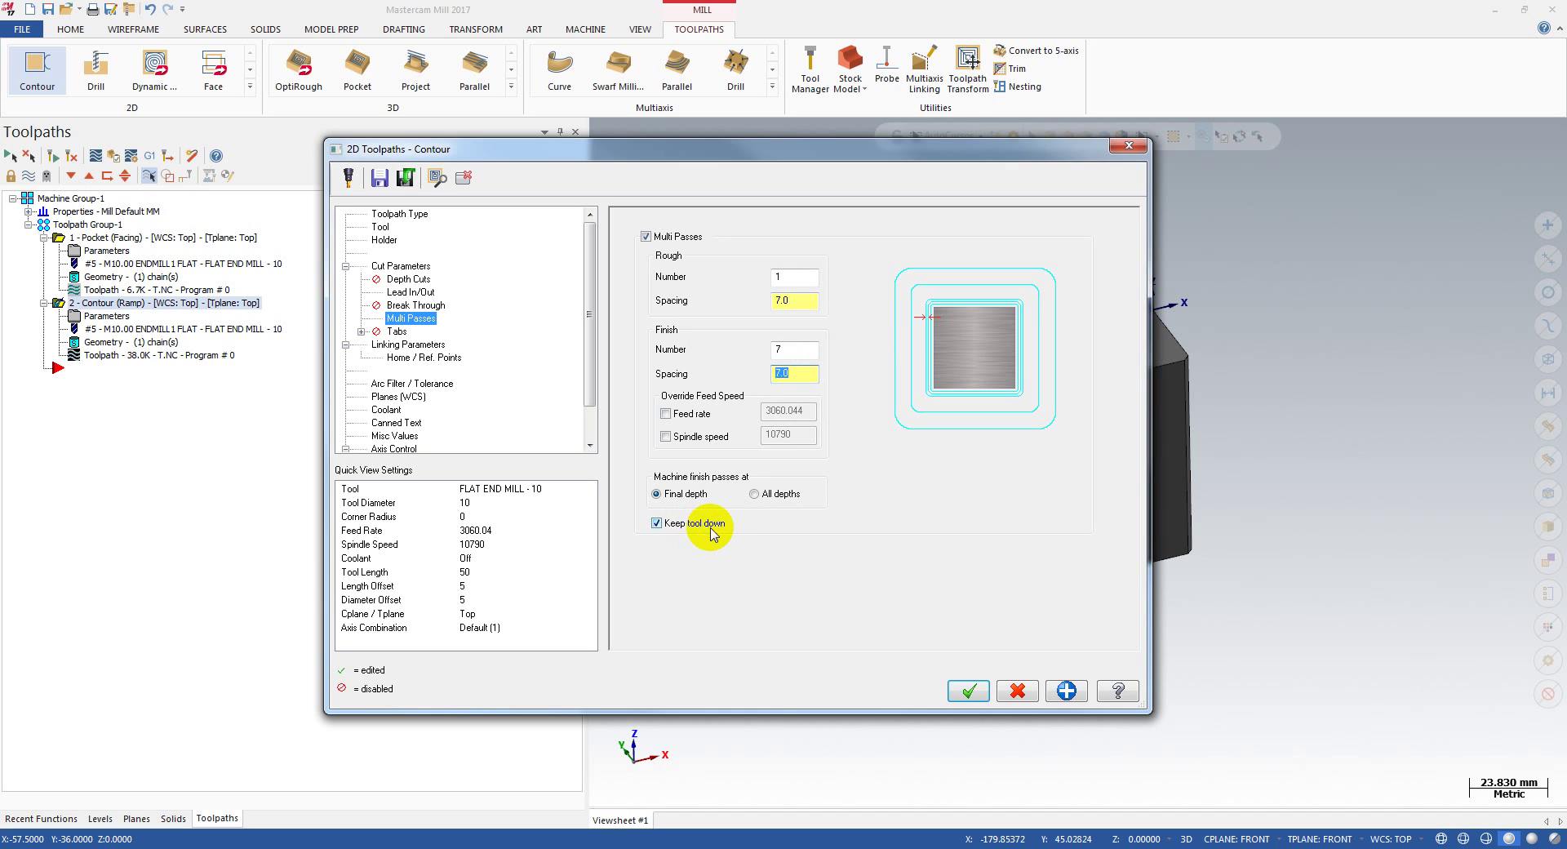
pyautogui.click(413, 345)
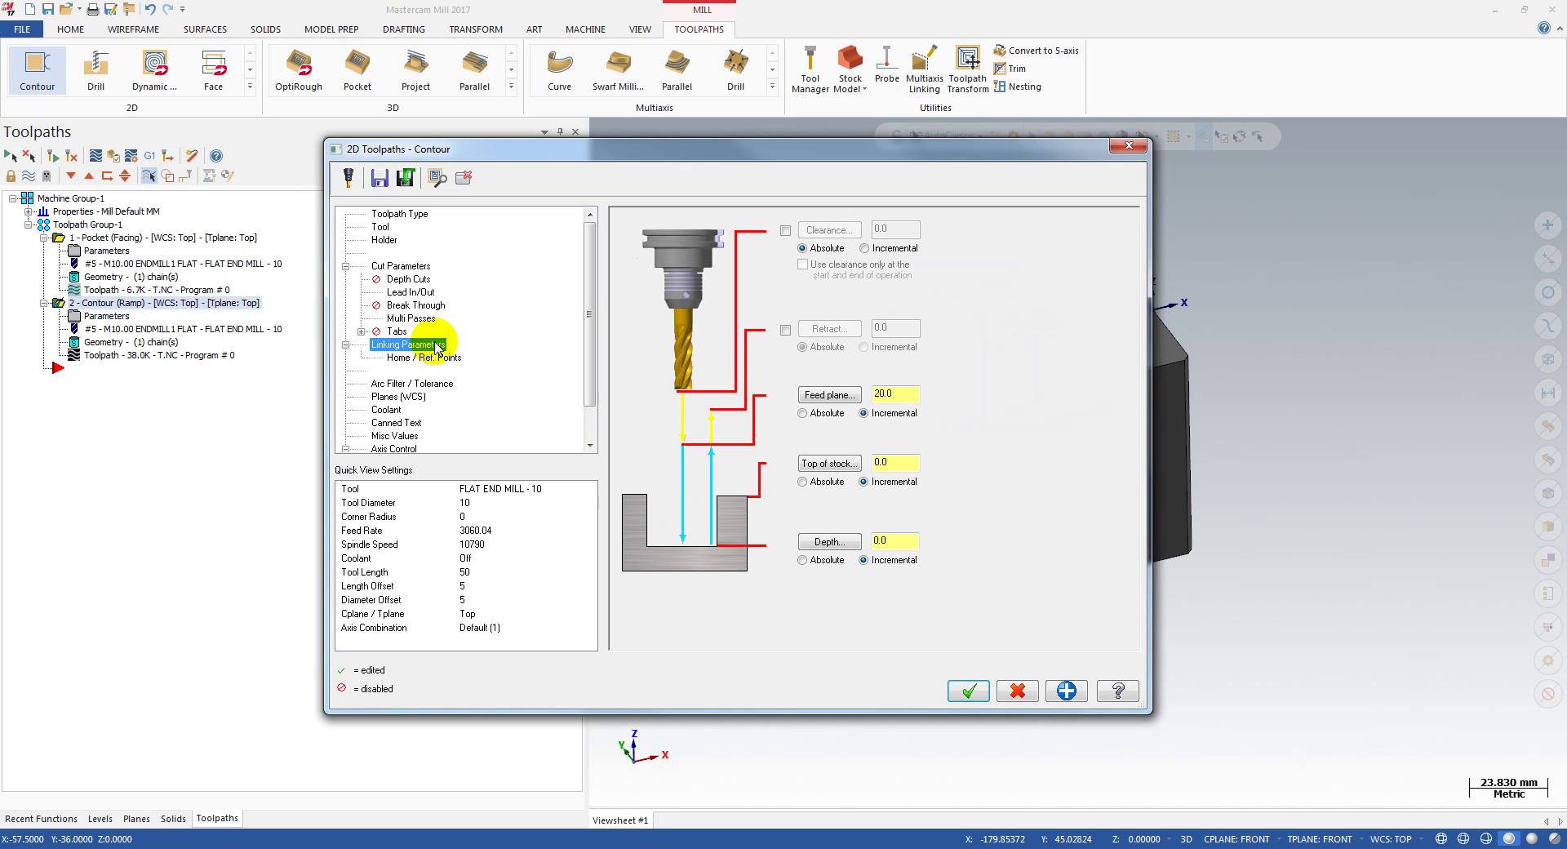
pyautogui.click(898, 462)
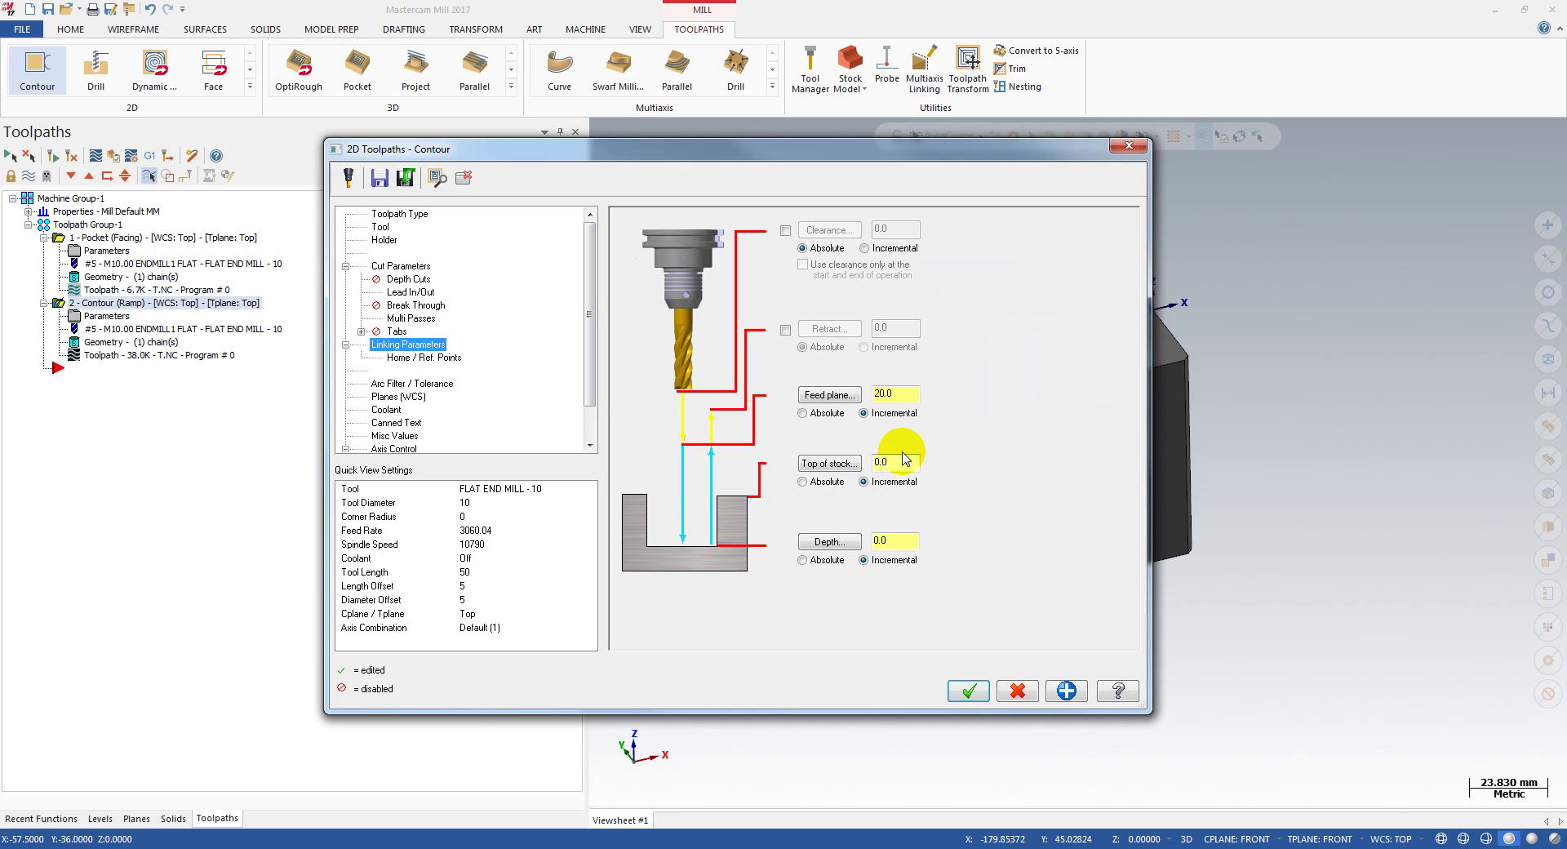
pyautogui.doubleClick(901, 541)
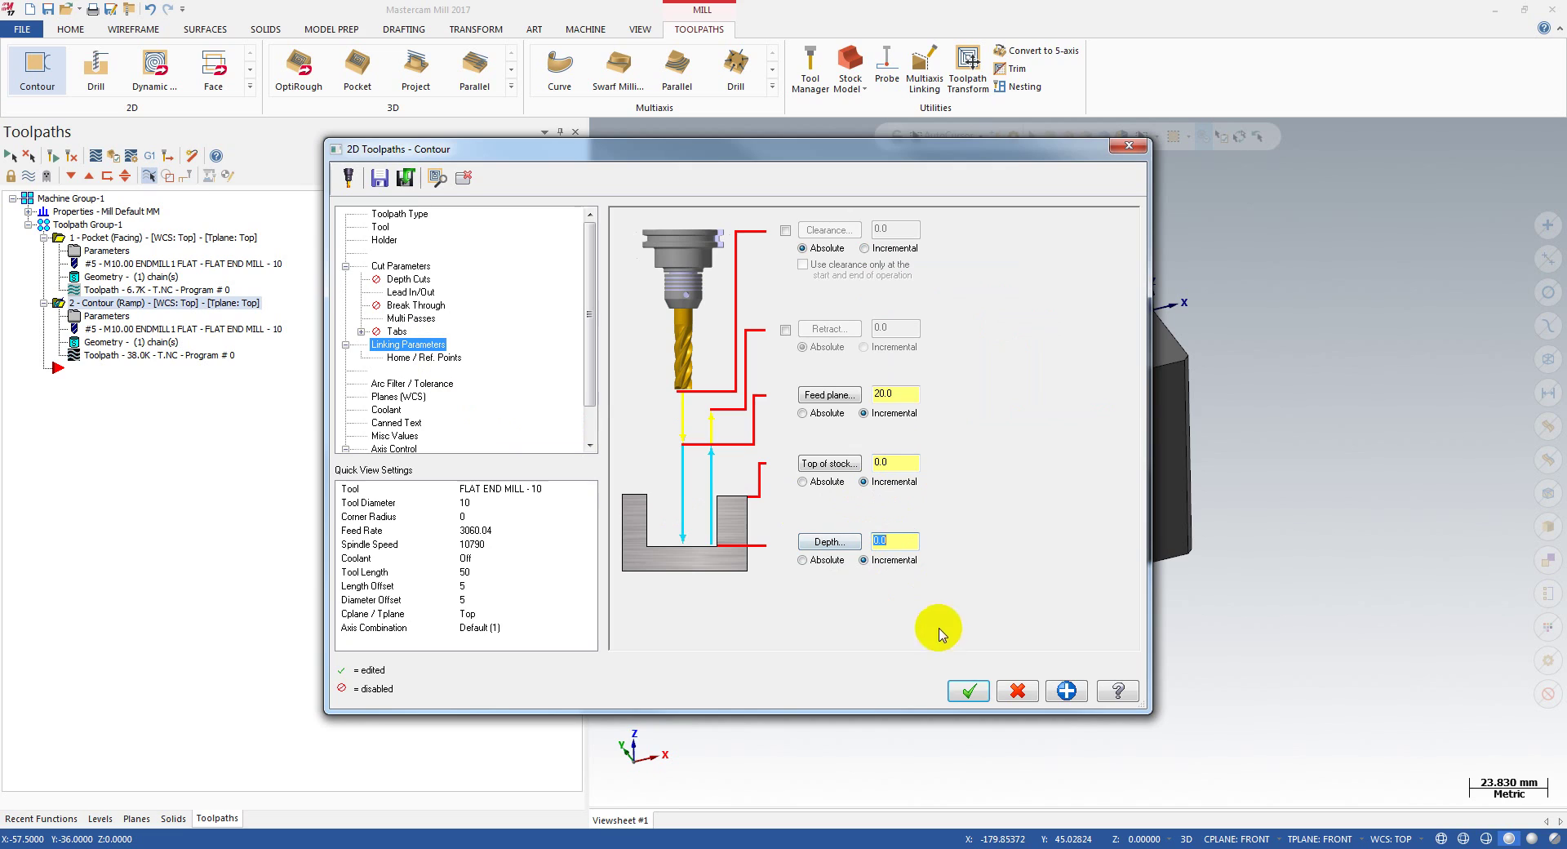
pyautogui.click(901, 461)
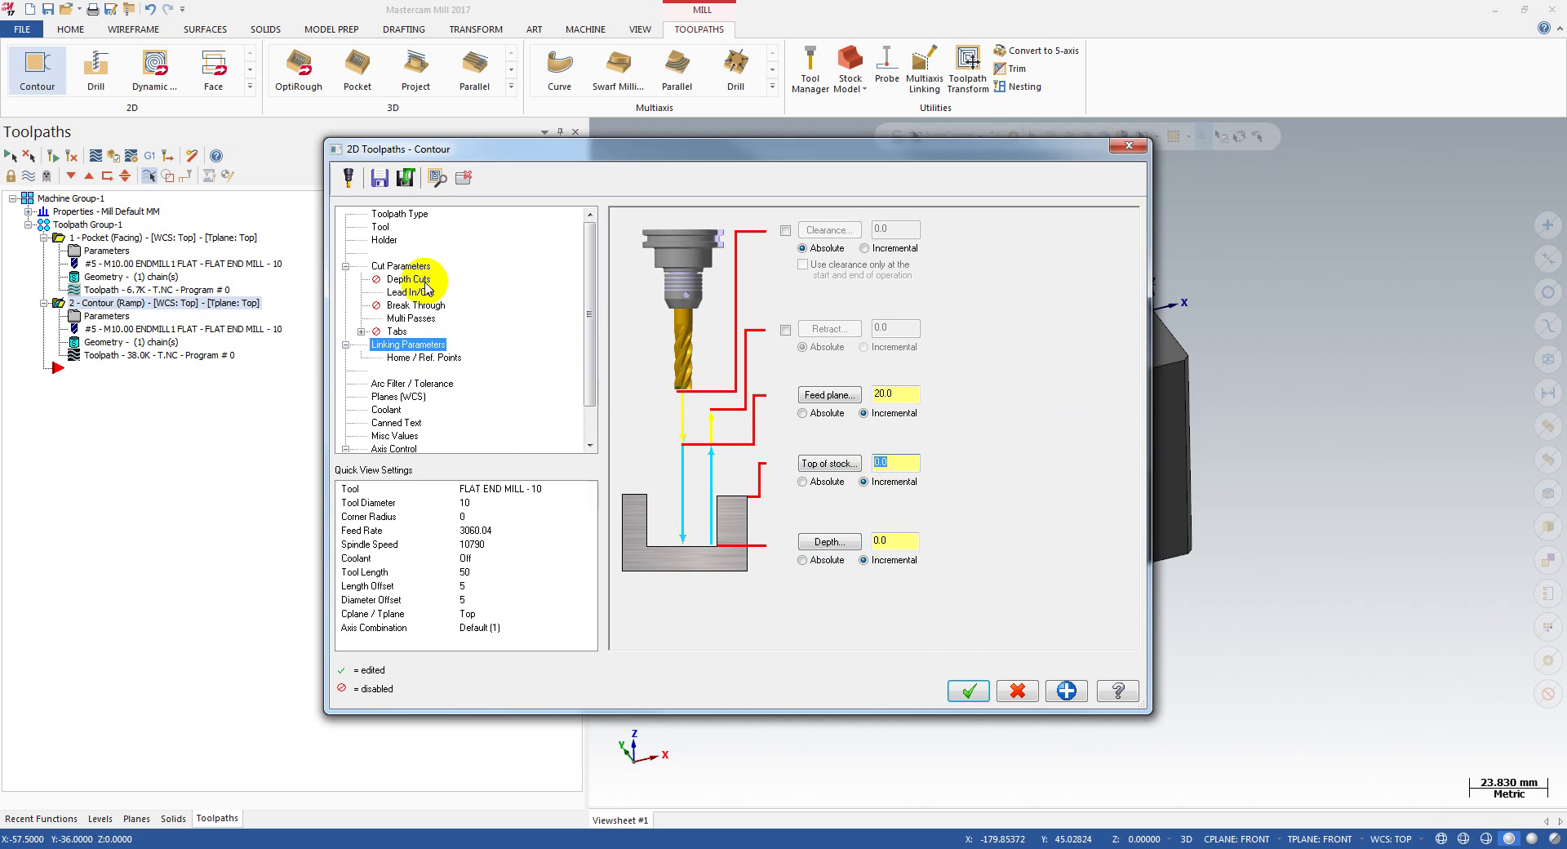
# Accept the Contour parameters, regenerate the toolpath and start its backplot over the stepped part
pyautogui.click(971, 691)
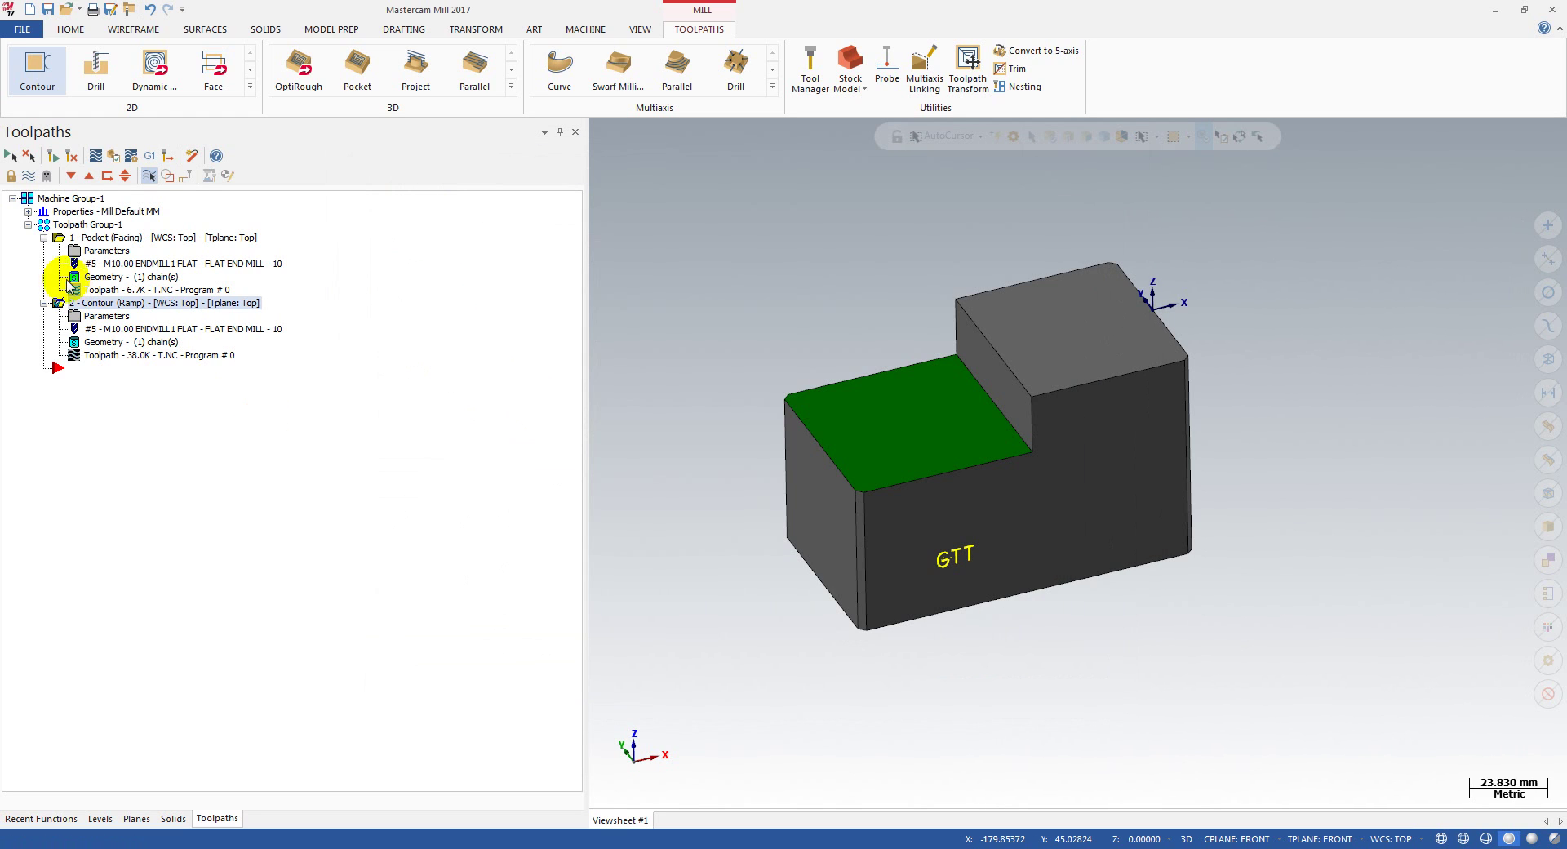
pyautogui.click(58, 163)
pyautogui.click(103, 355)
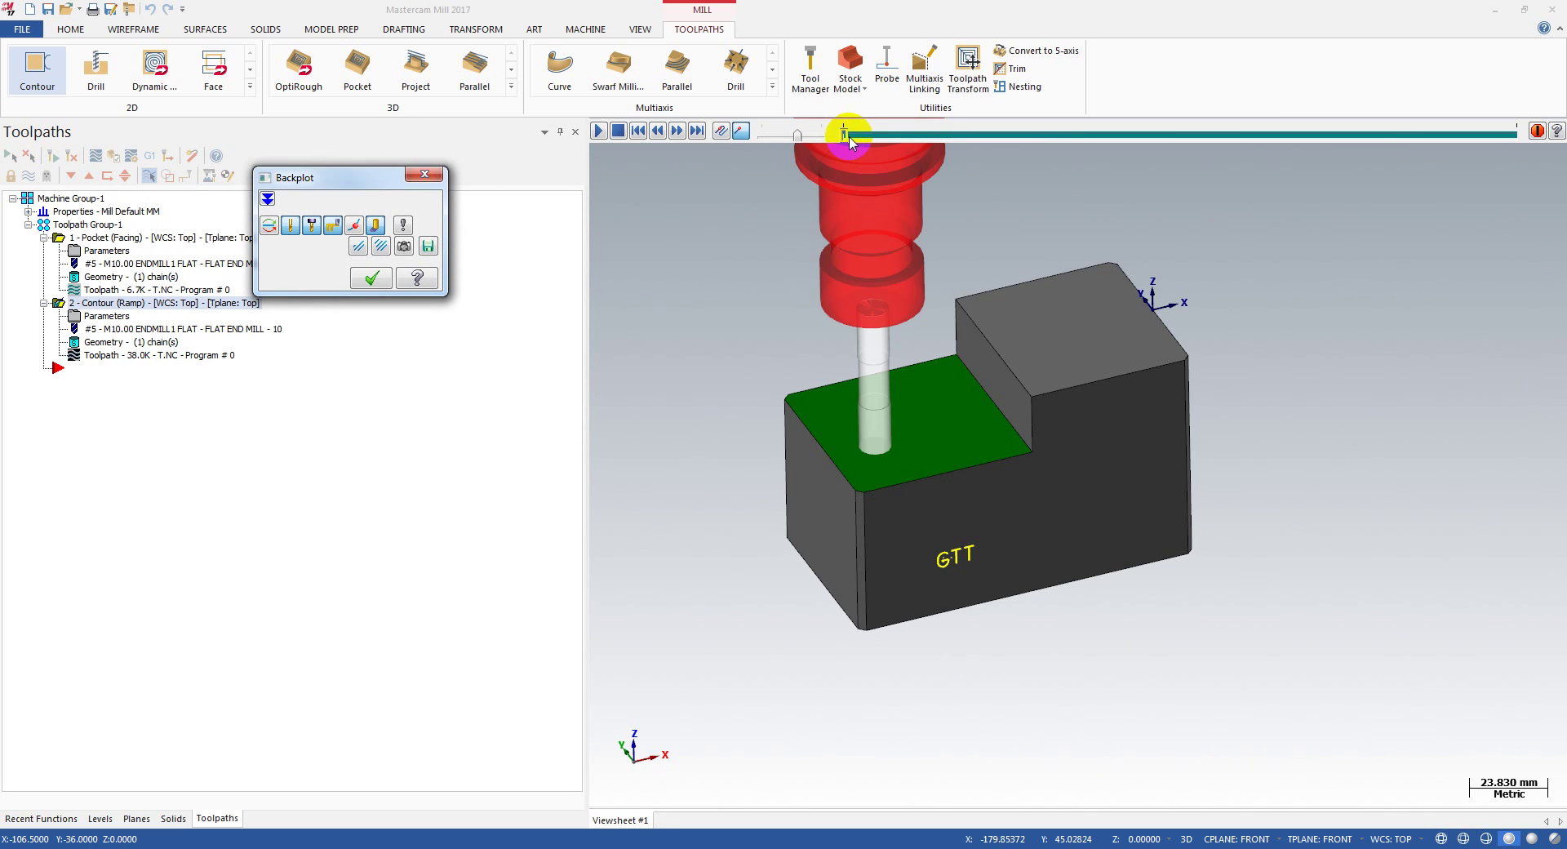